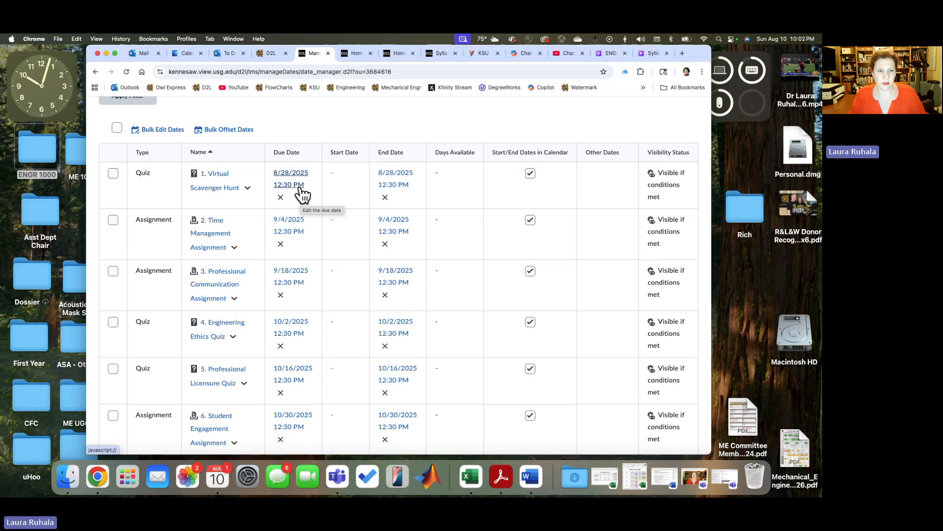
Step: Select the seven numbered quizzes and assignments, from 1. Virtual Scavenger Hunt through 7. Engineering Design Quiz (optional)
scroll(303, 122, "up", 2)
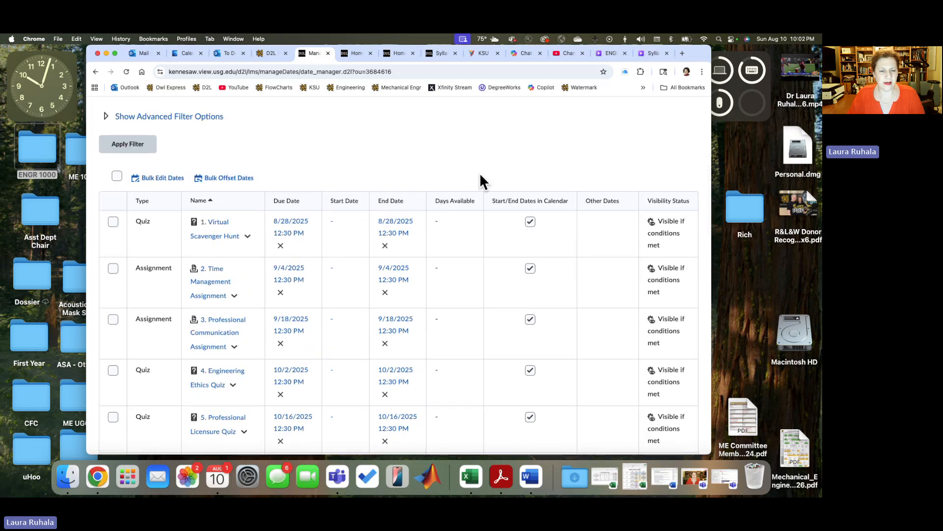
left_click(112, 222)
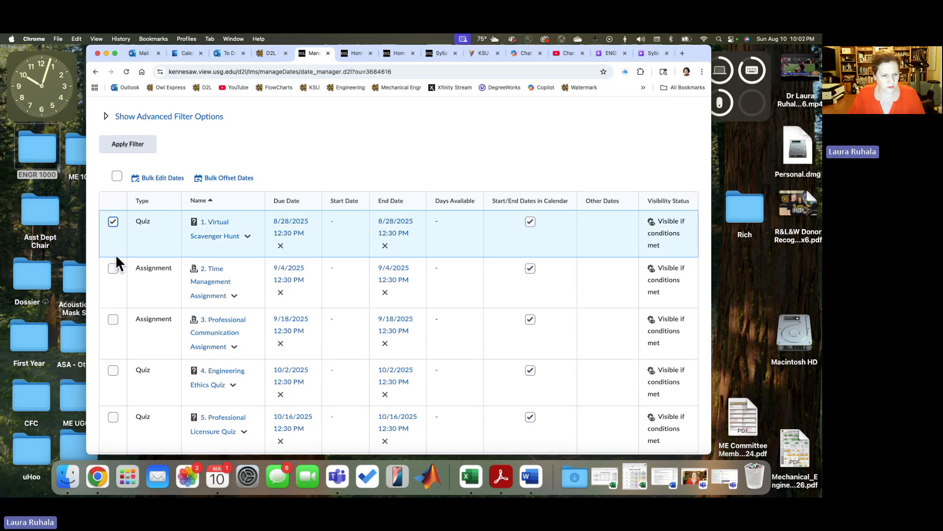
left_click(113, 268)
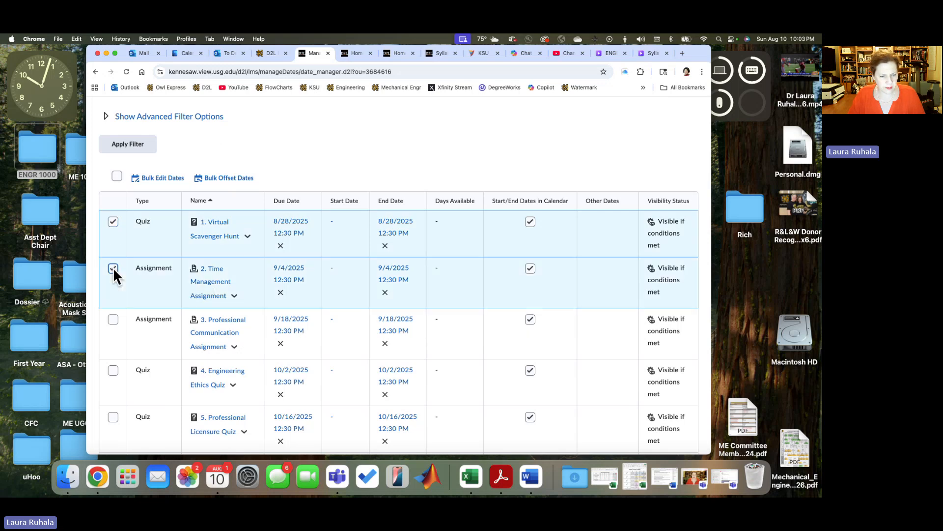
left_click(113, 319)
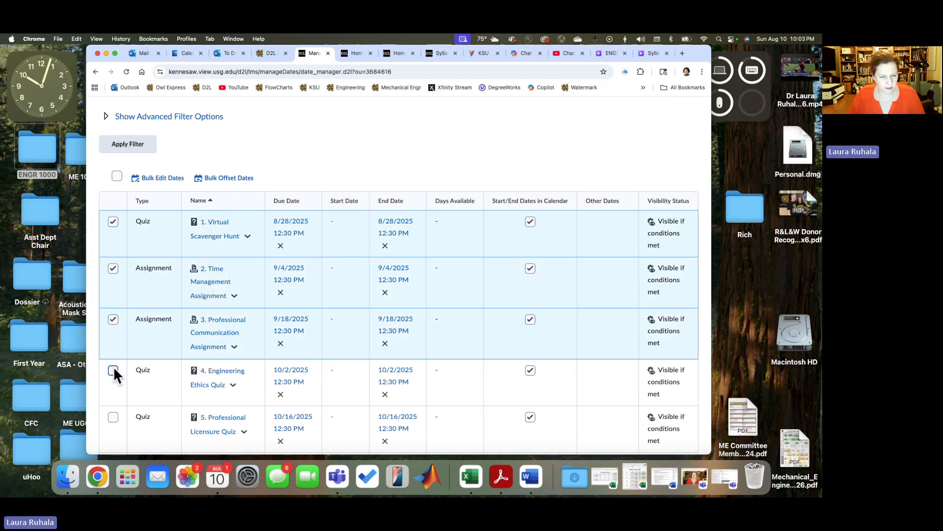
left_click(113, 370)
scroll(113, 368, "down", 1)
scroll(113, 366, "down", 5)
left_click(113, 214)
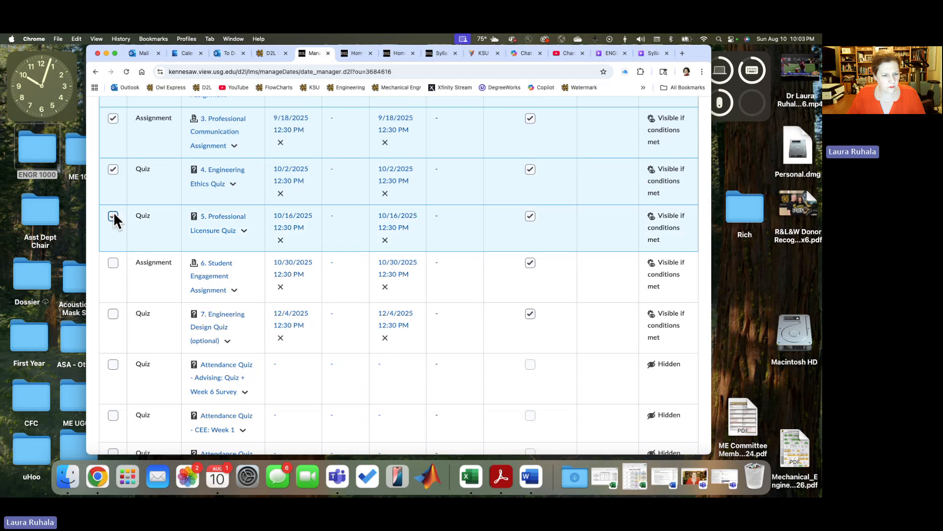
left_click(113, 263)
left_click(113, 313)
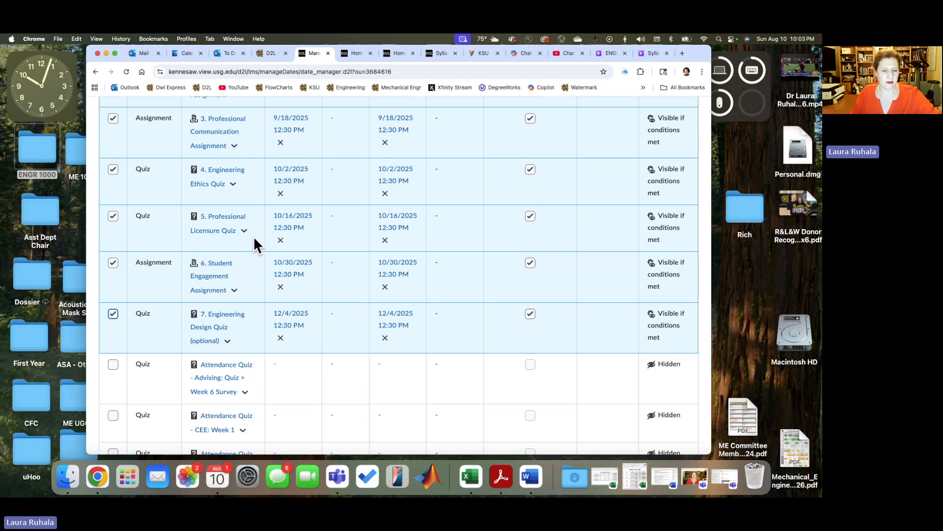
Step: Start a bulk date offset for the selected items and exclude Start Date from the dates to offset
scroll(254, 236, "up", 3)
scroll(254, 236, "up", 5)
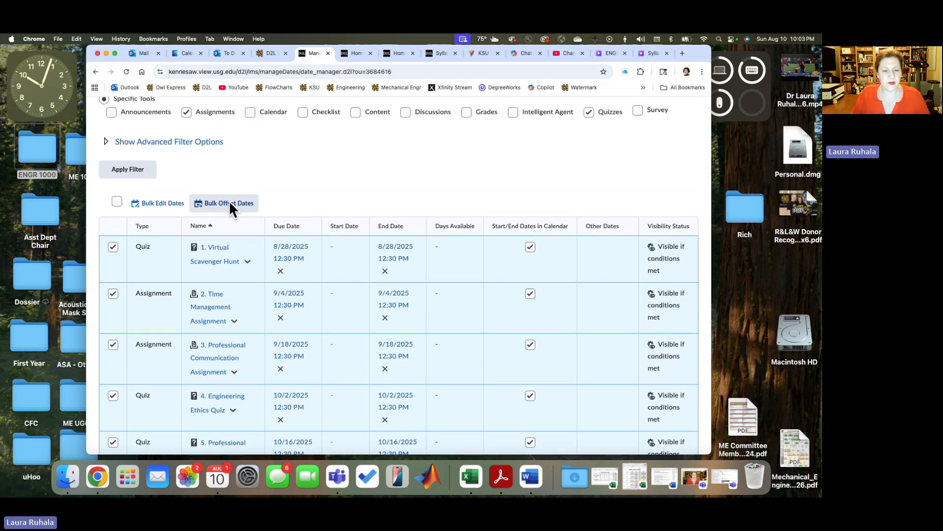
left_click(230, 203)
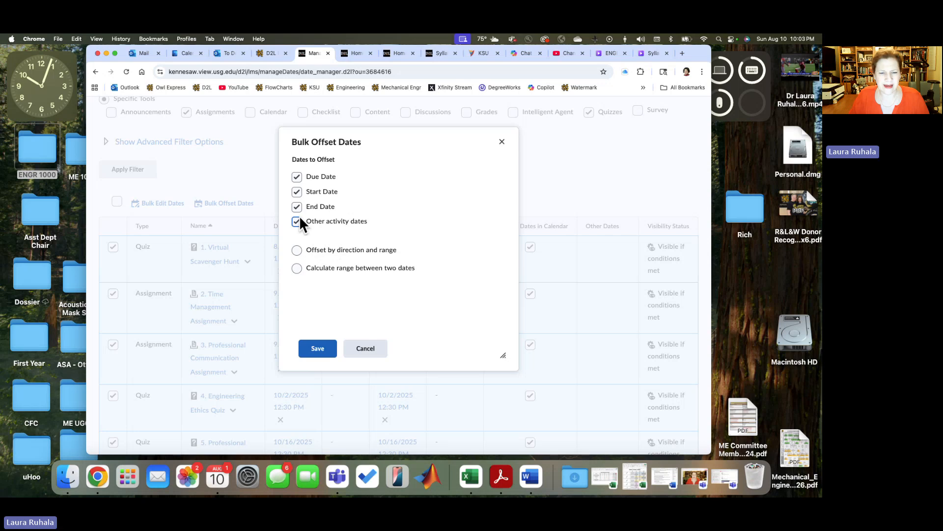
left_click(297, 192)
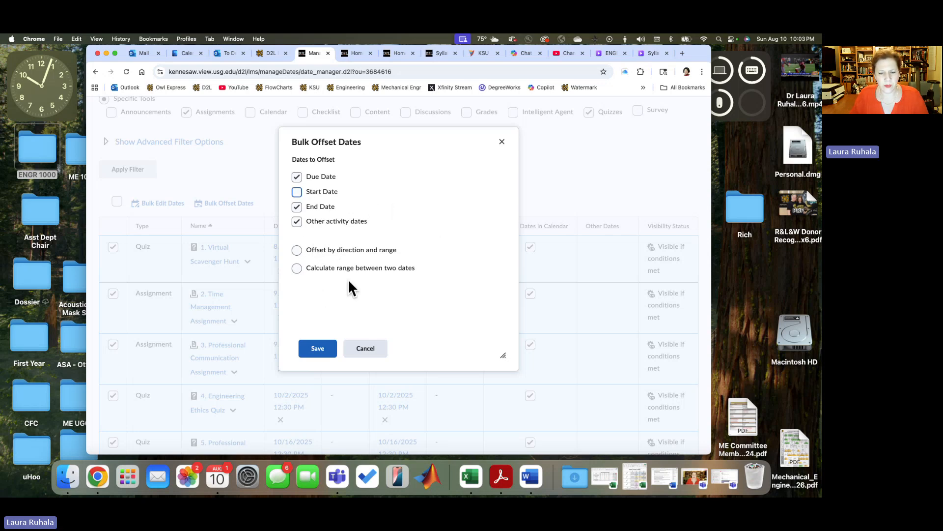
left_click(296, 268)
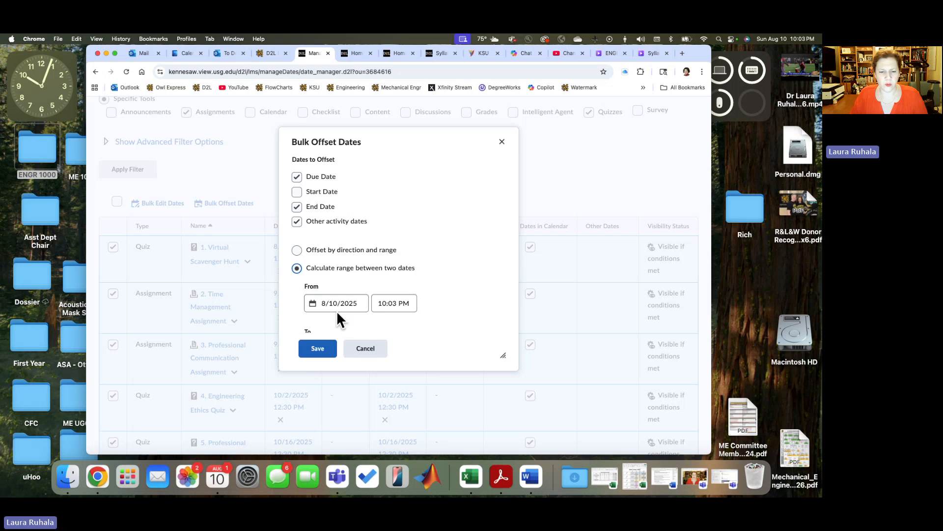
scroll(432, 290, "down", 2)
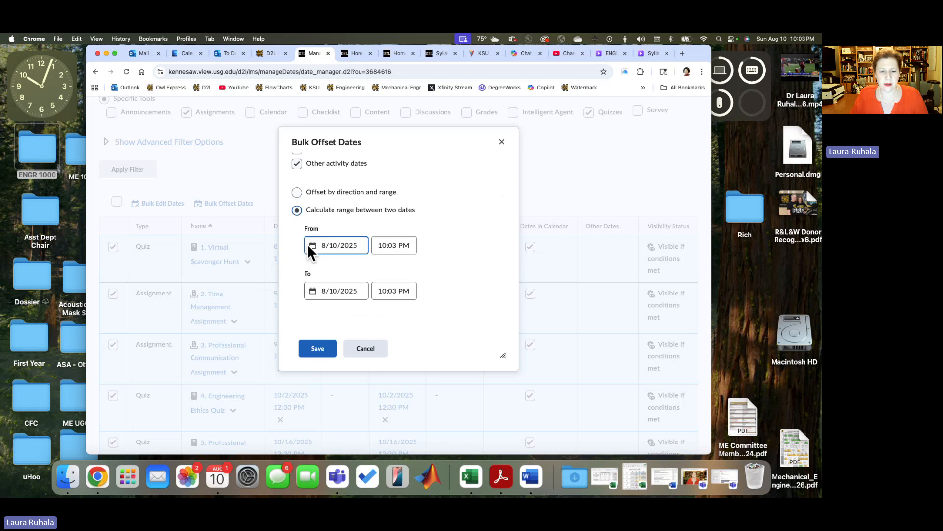
left_click(314, 243)
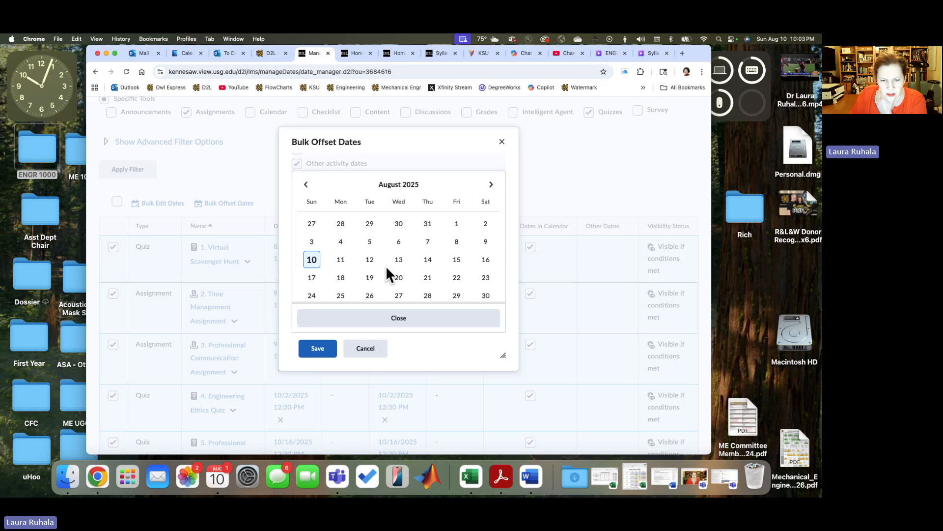
left_click(429, 280)
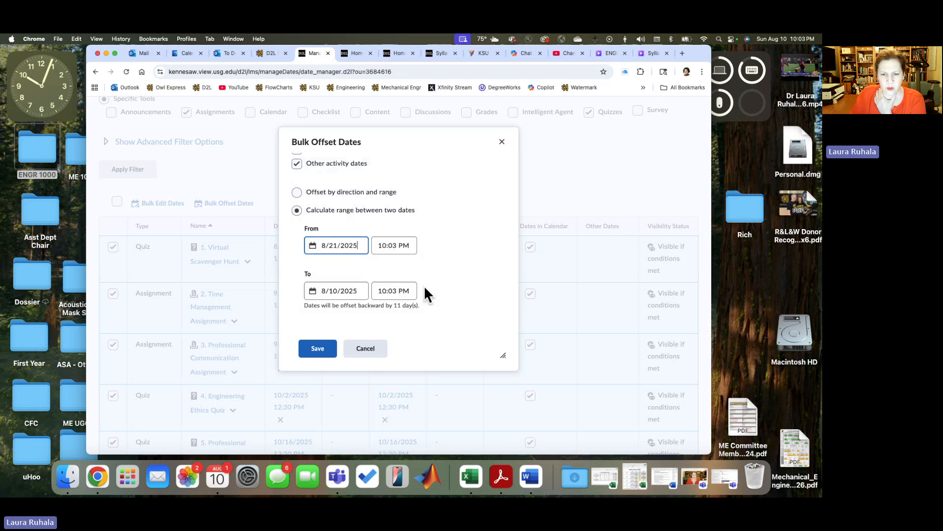
left_click(397, 244)
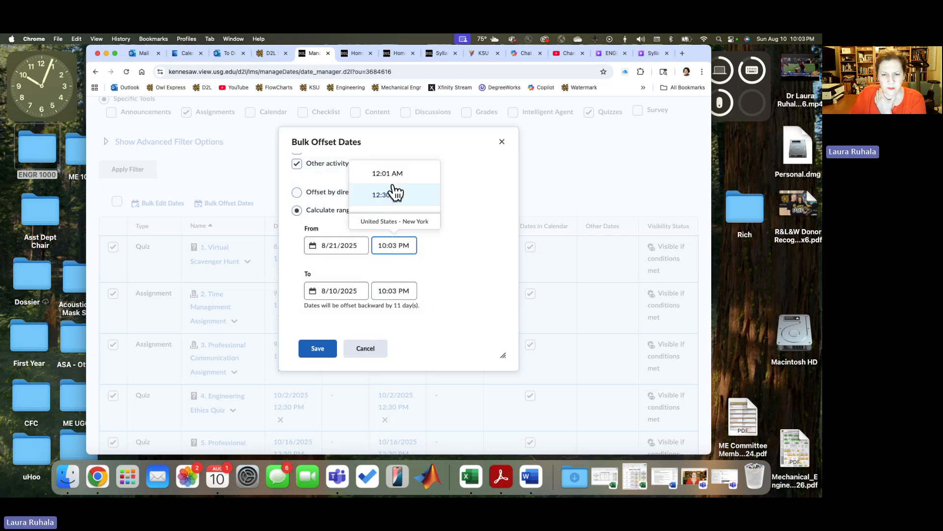
scroll(396, 196, "down", 8)
scroll(396, 197, "down", 8)
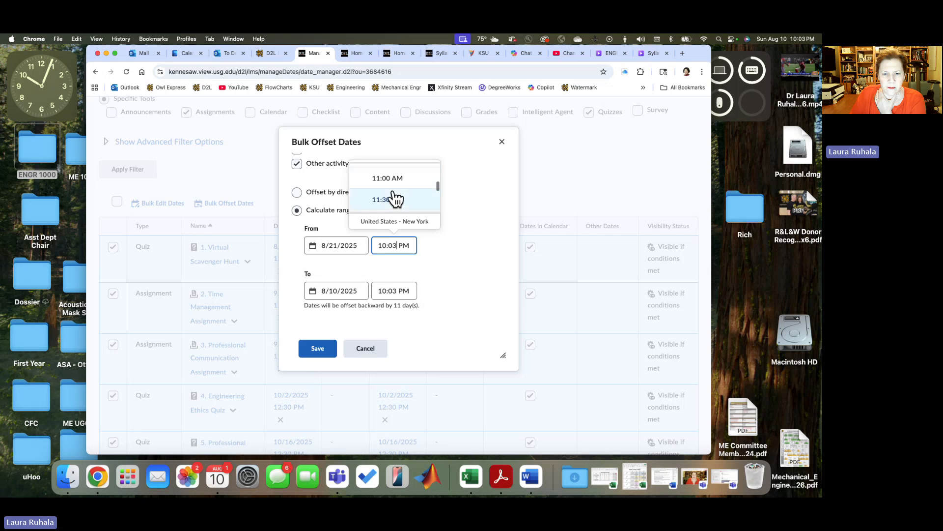
scroll(396, 196, "up", 3)
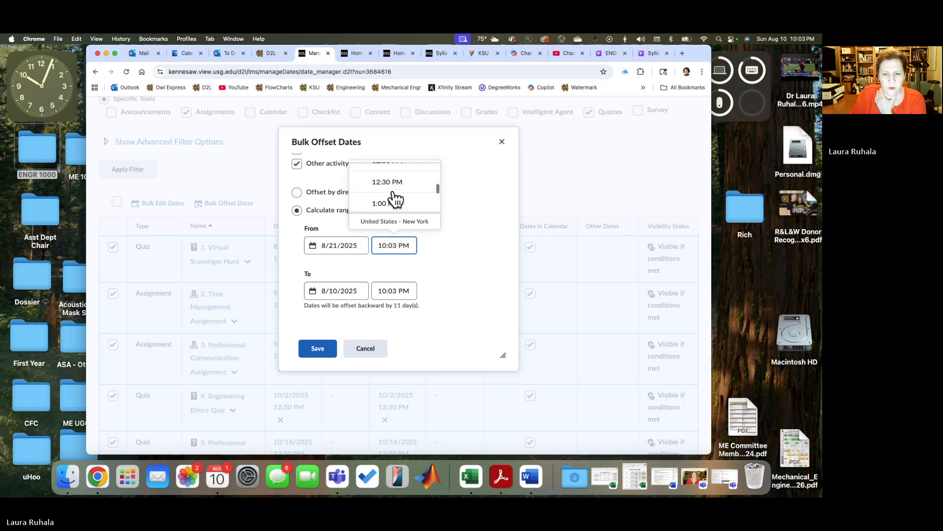
left_click(396, 190)
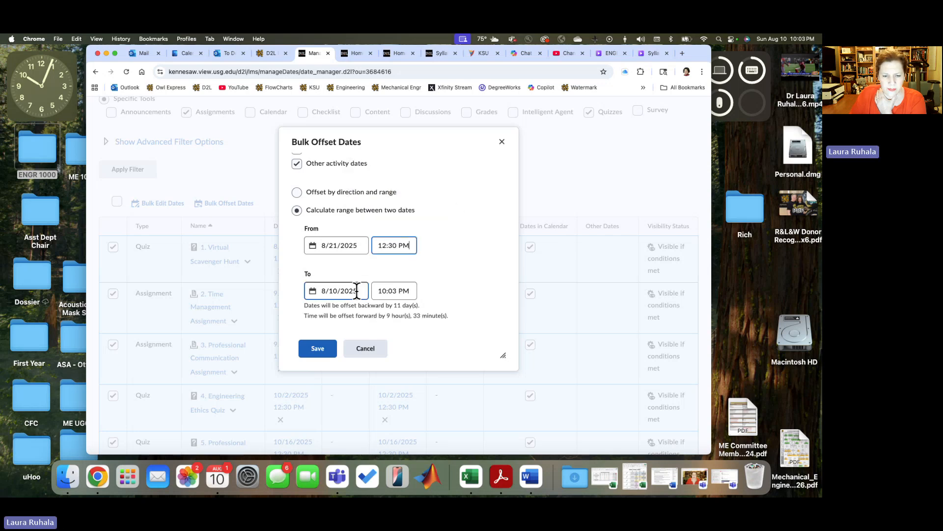
left_click(311, 290)
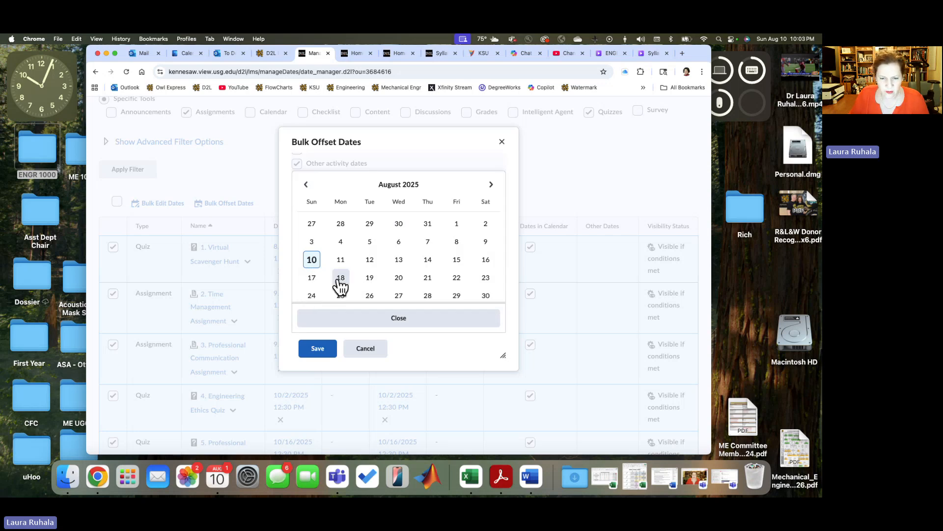
left_click(370, 279)
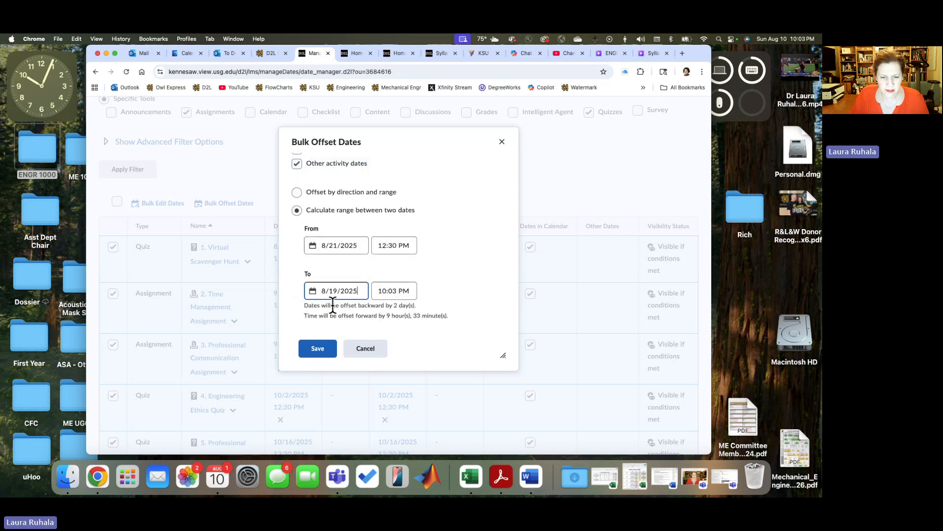
left_click(384, 290)
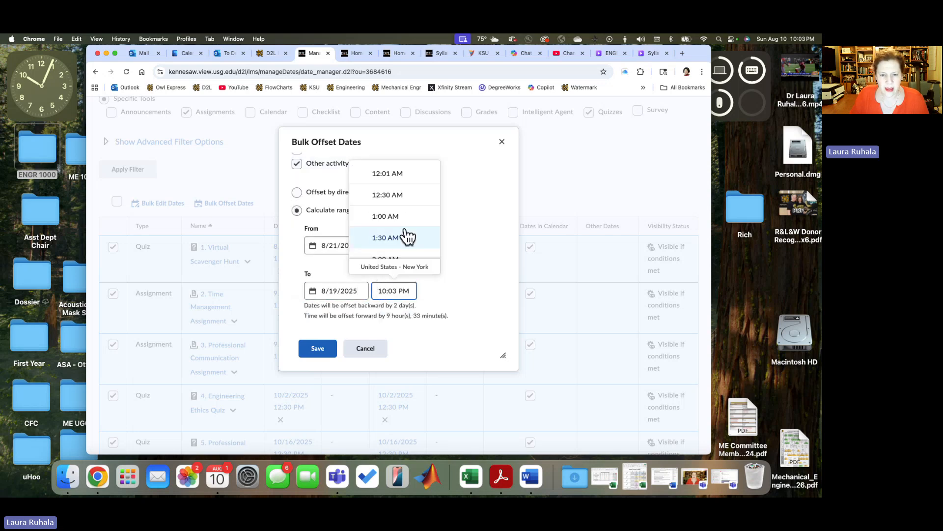
left_click(385, 238)
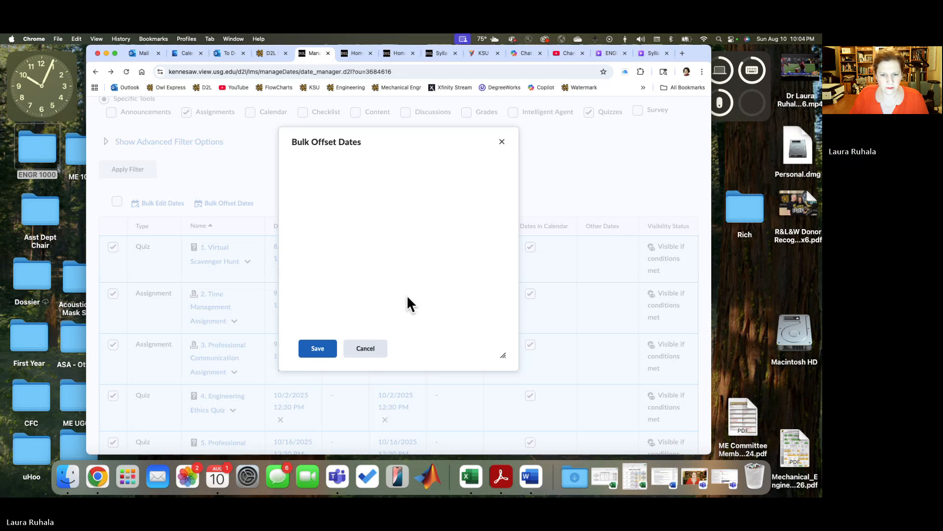
left_click(365, 351)
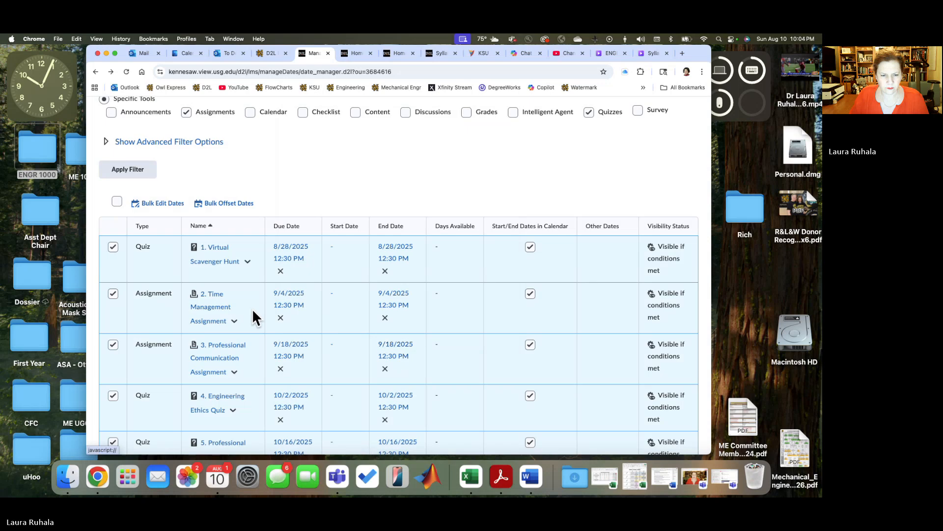
Step: Reopen the bulk date offset, calculate the range between two dates, and set the From value to 8/21/2025, 12:30 PM
left_click(211, 203)
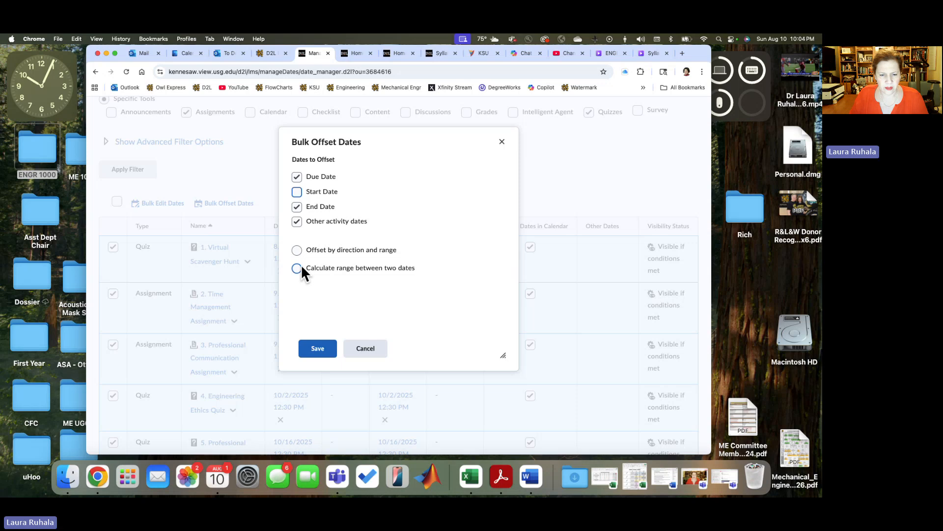
left_click(297, 268)
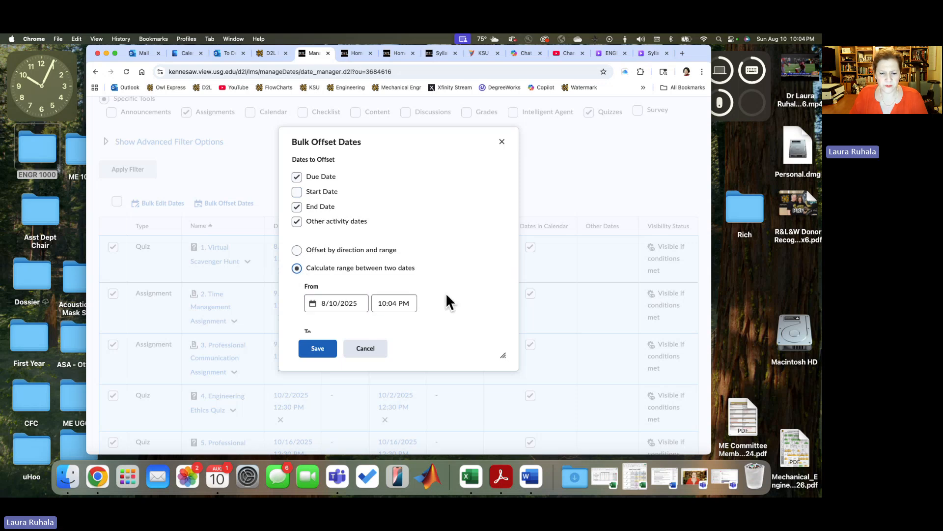
scroll(446, 293, "down", 2)
left_click(312, 241)
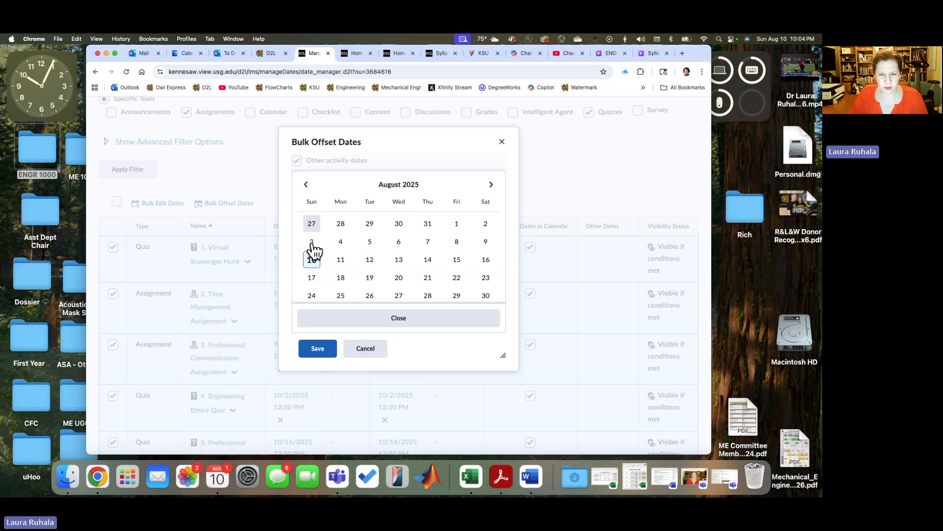
left_click(427, 277)
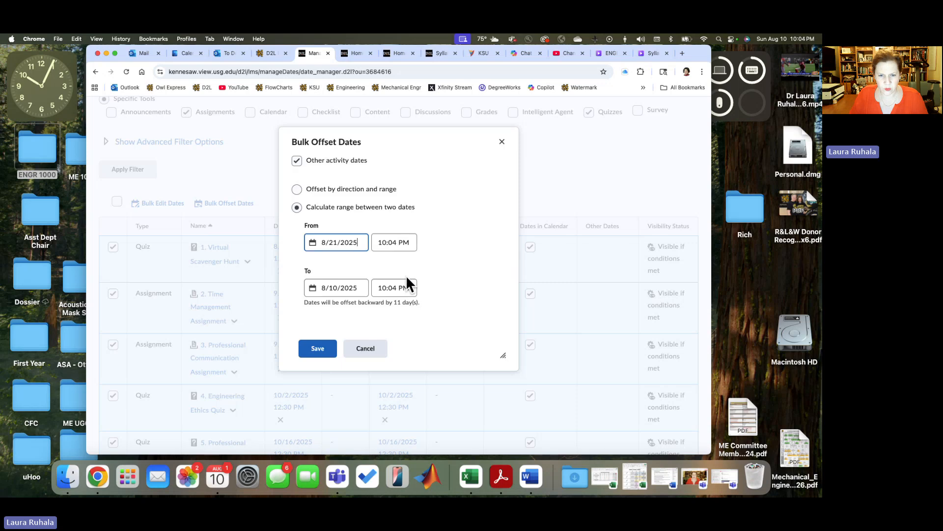
left_click(381, 242)
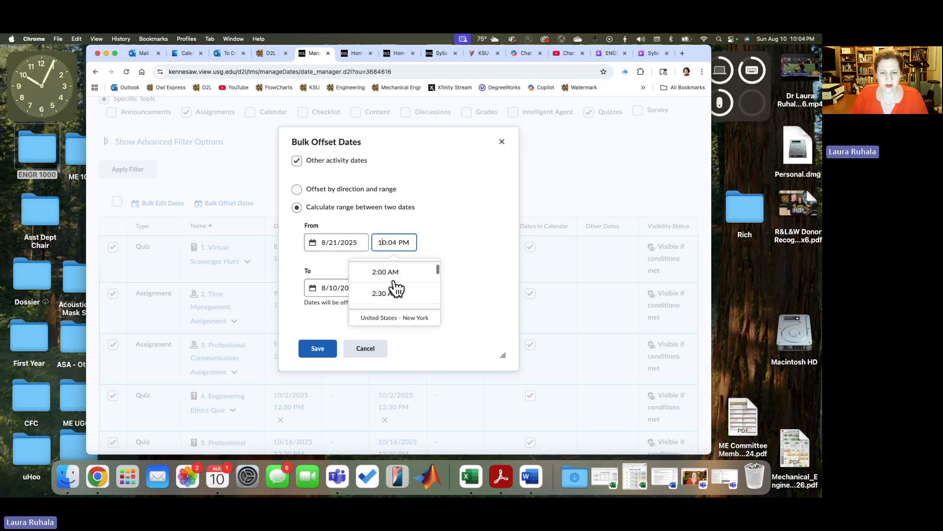
scroll(396, 289, "down", 5)
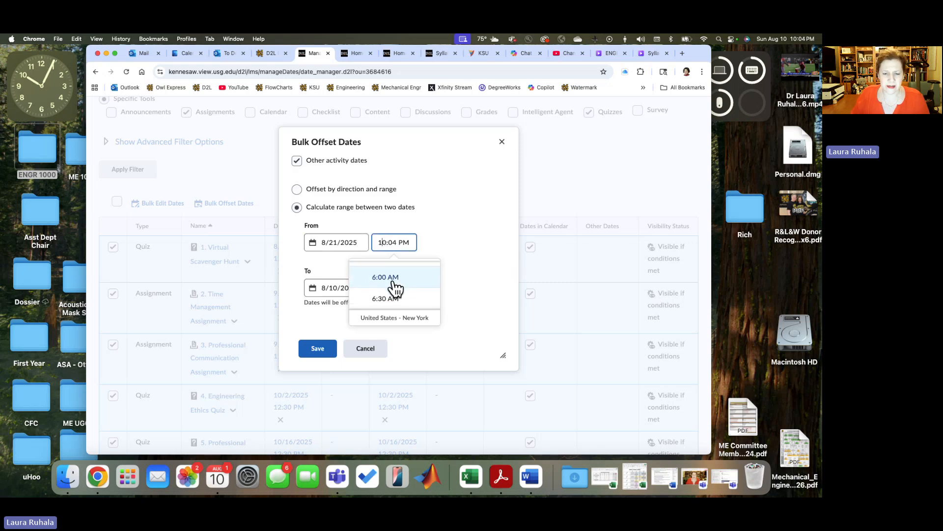
scroll(396, 289, "down", 7)
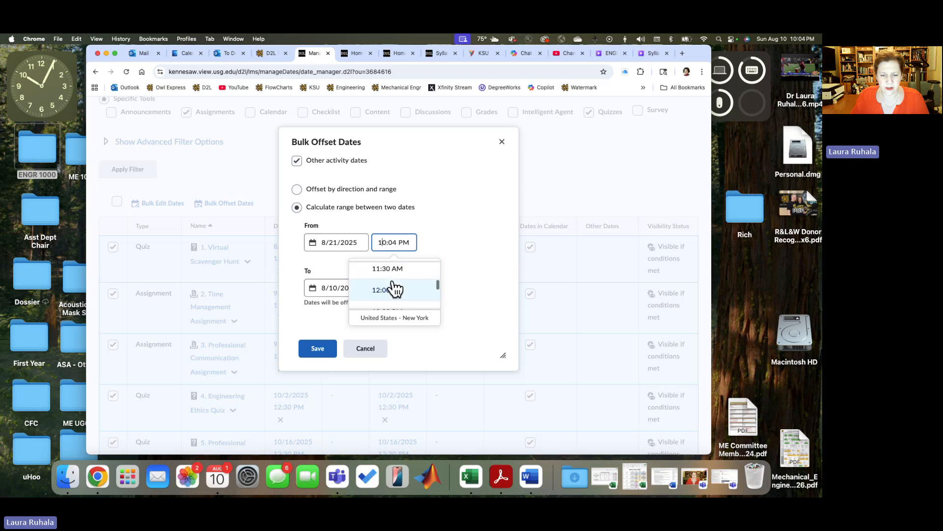
scroll(396, 288, "down", 1)
left_click(393, 287)
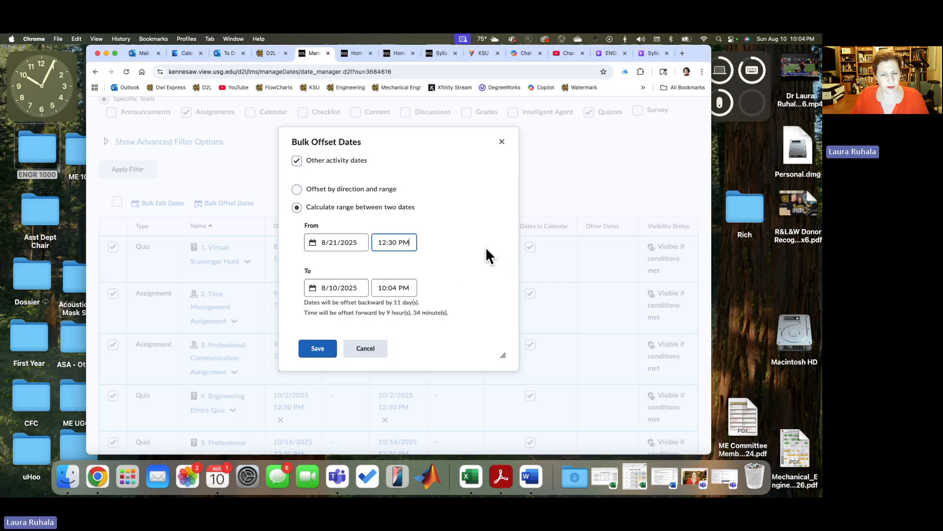
Step: Set the To value of the offset range to 8/19/2025, 11:00 AM
left_click(356, 289)
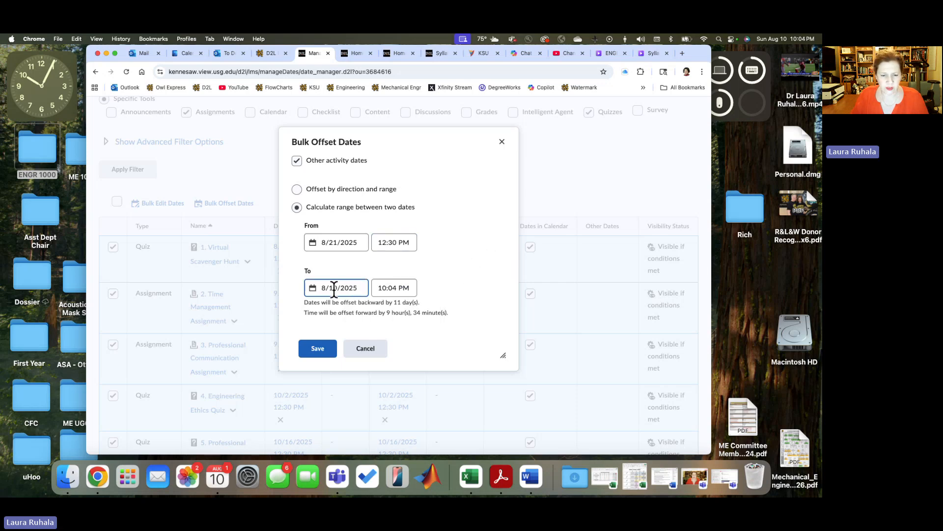
left_click(314, 286)
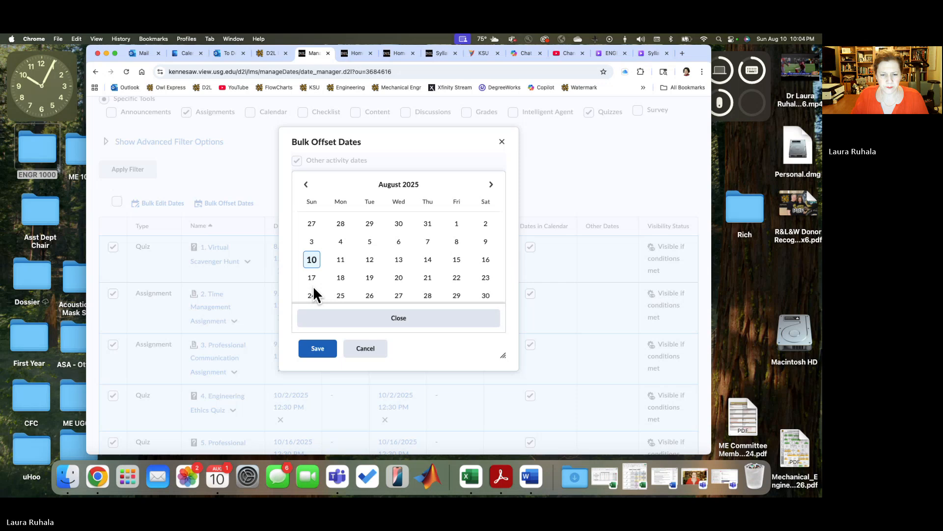
left_click(369, 278)
left_click(391, 287)
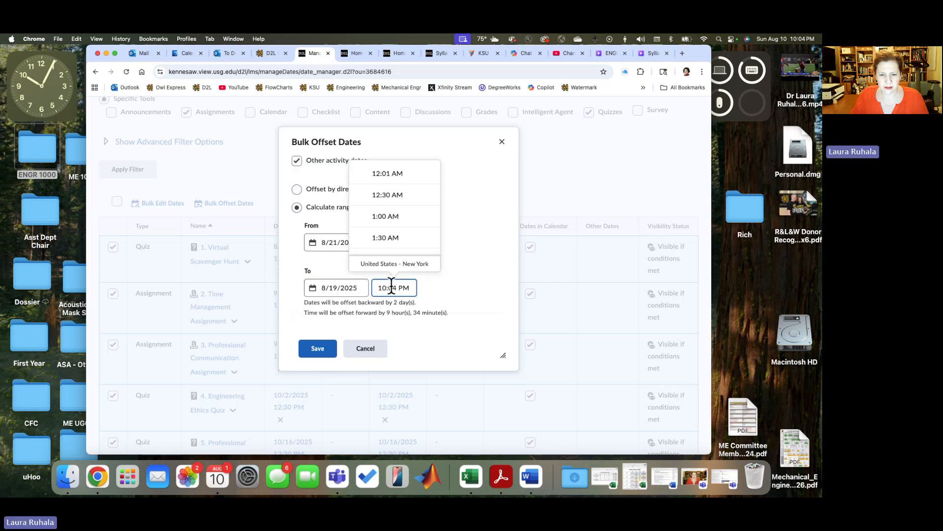
scroll(391, 224, "down", 10)
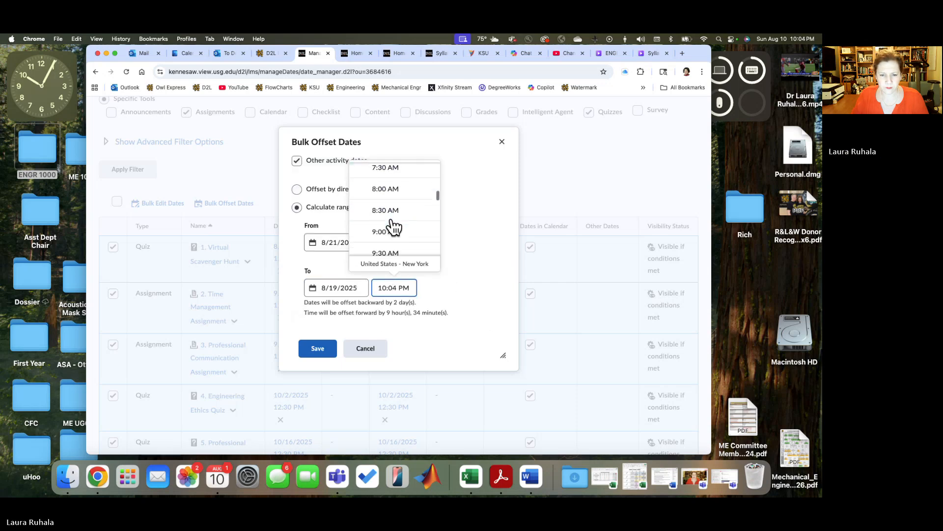
scroll(392, 221, "down", 5)
left_click(389, 199)
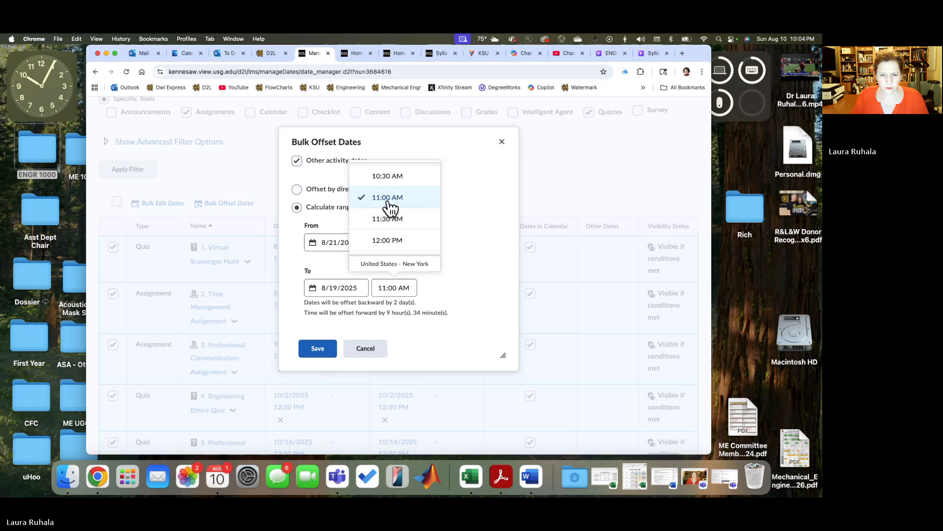
Step: Save the bulk date offset for the seven selected quizzes and assignments
left_click(489, 225)
left_click(320, 347)
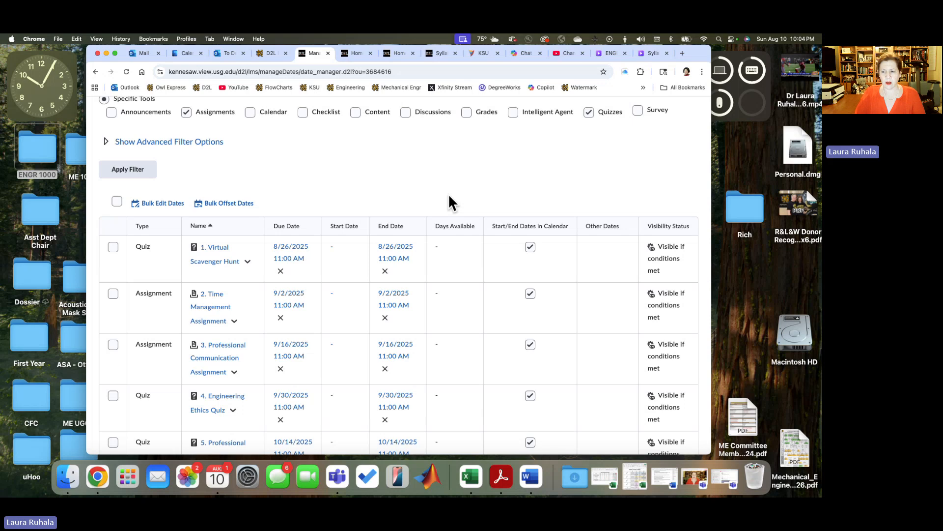
Step: Switch to the ENGR 1000 Rotation Schedule Fall 2025 workbook in Excel, compare its Group 2 Tuesday dates with the offset due dates, and minimize it
left_click(633, 472)
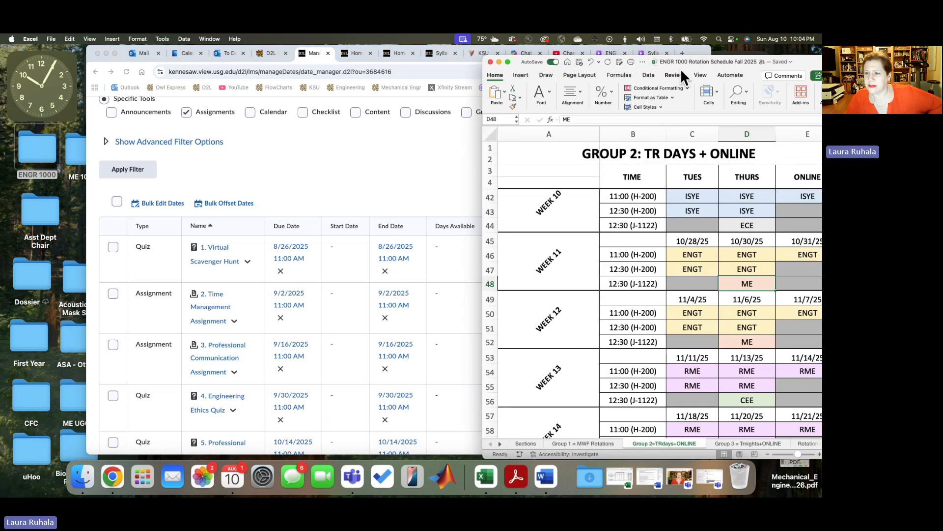
left_click_drag(680, 63, 606, 55)
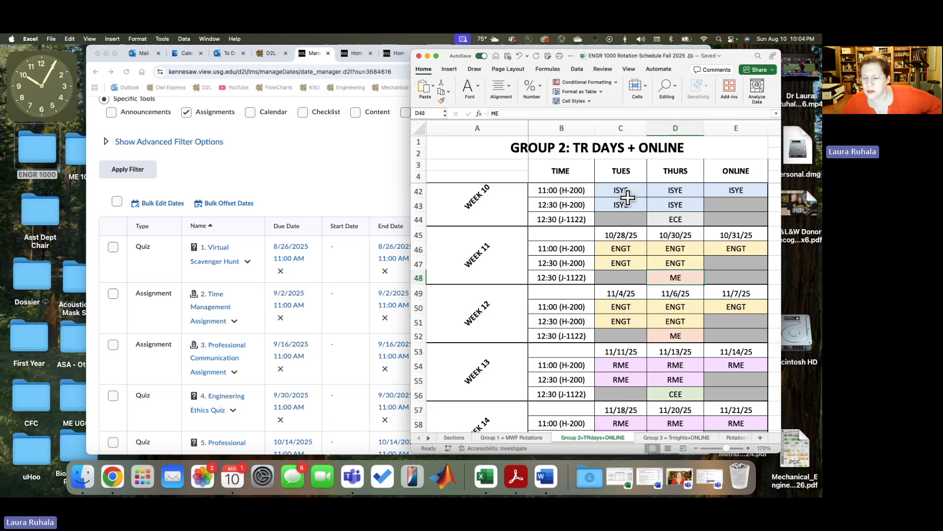
scroll(618, 257, "up", 15)
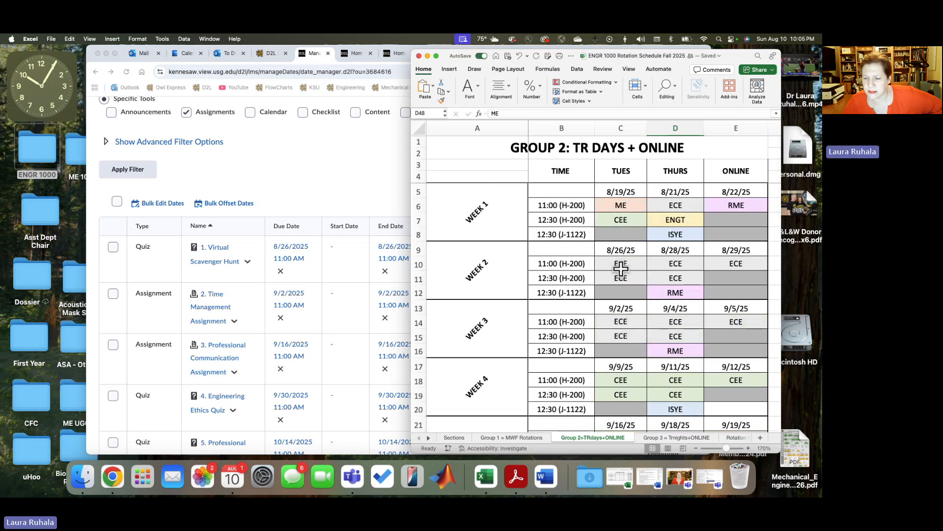
scroll(620, 268, "right", 1)
scroll(620, 268, "down", 1)
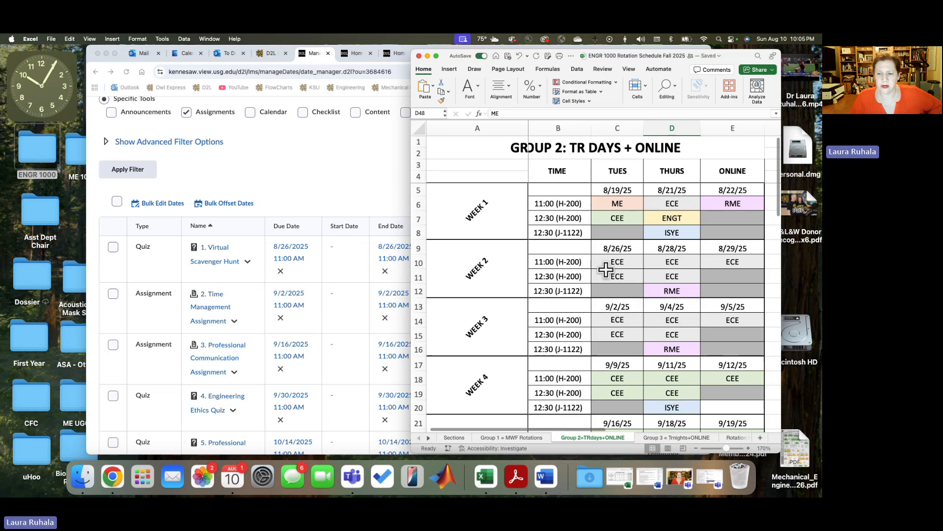
left_click(272, 311)
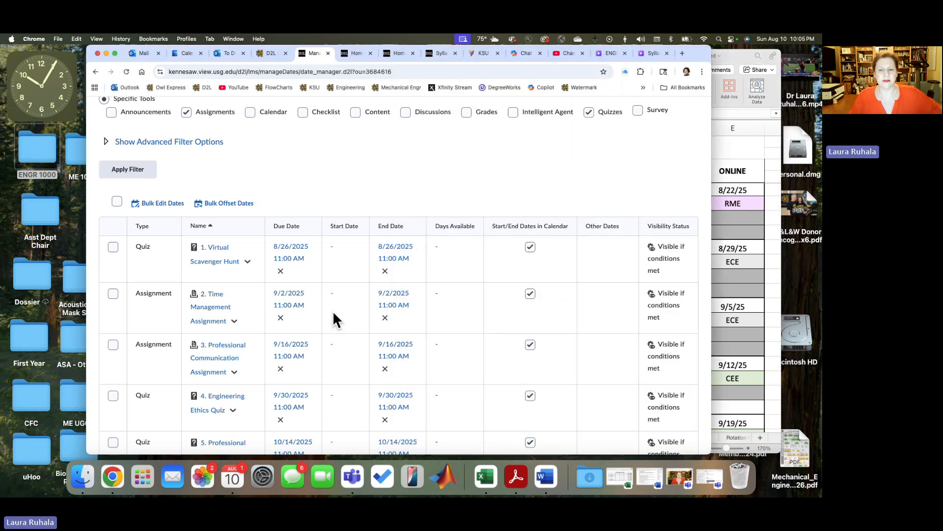
left_click(735, 181)
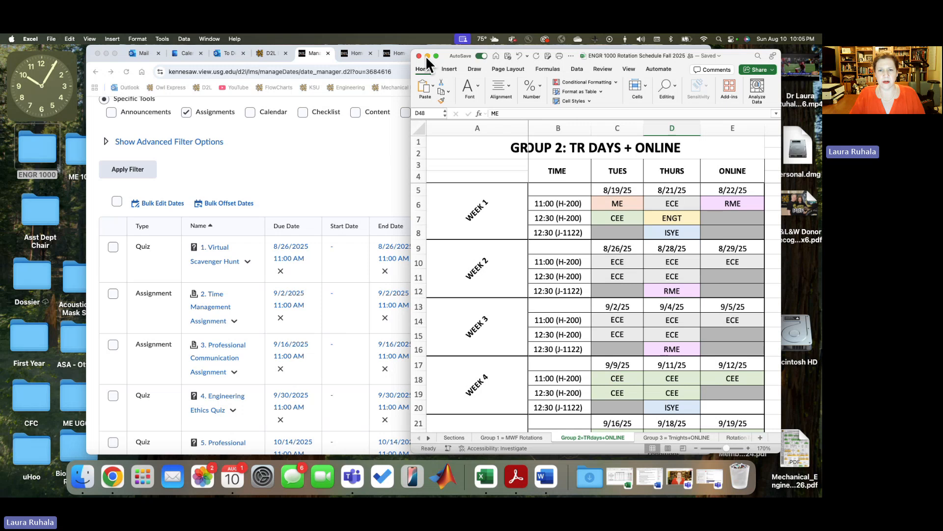
left_click_drag(465, 58, 491, 75)
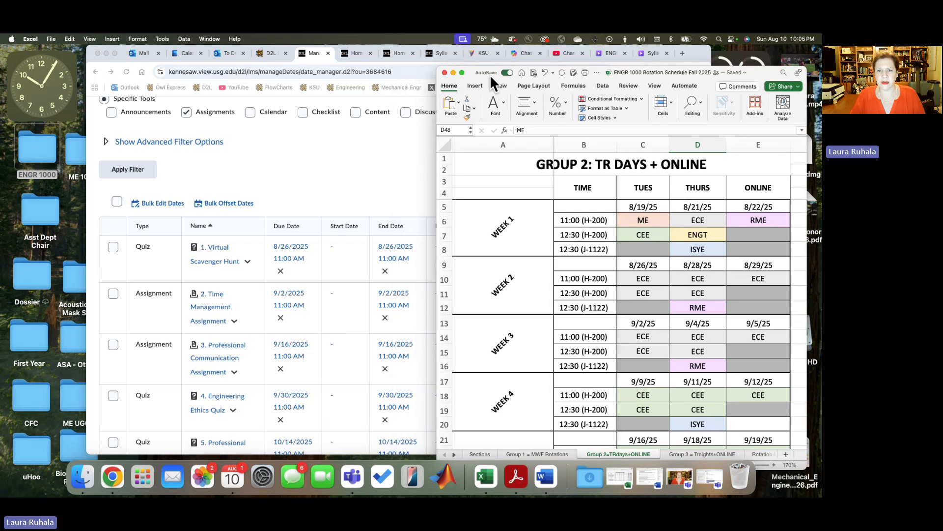
left_click(453, 72)
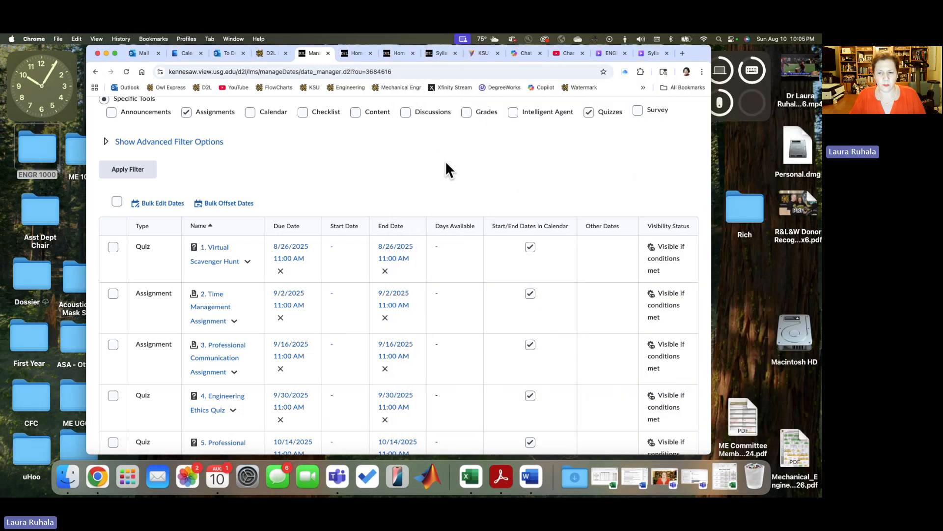
Step: Review the offset due and end dates of all seven numbered items in the Manage Dates list
scroll(445, 163, "down", 10)
scroll(445, 163, "up", 15)
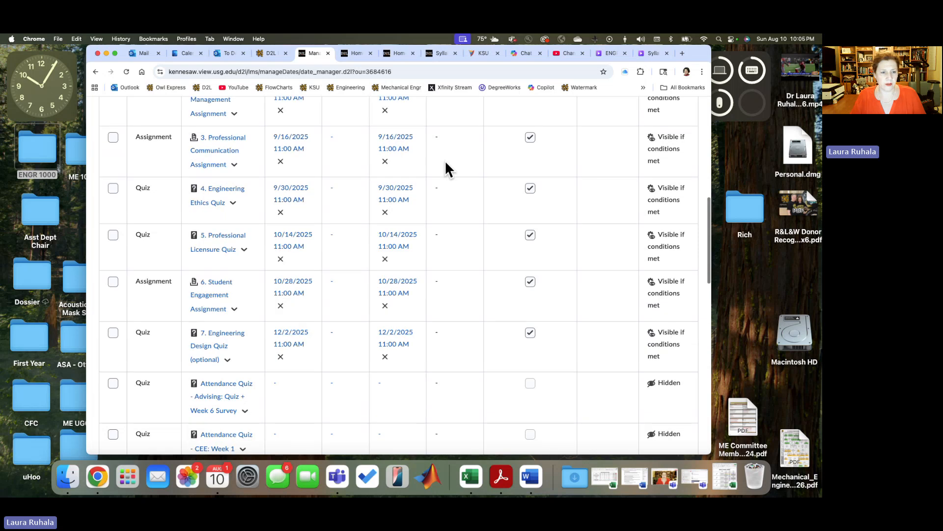
scroll(444, 160, "up", 3)
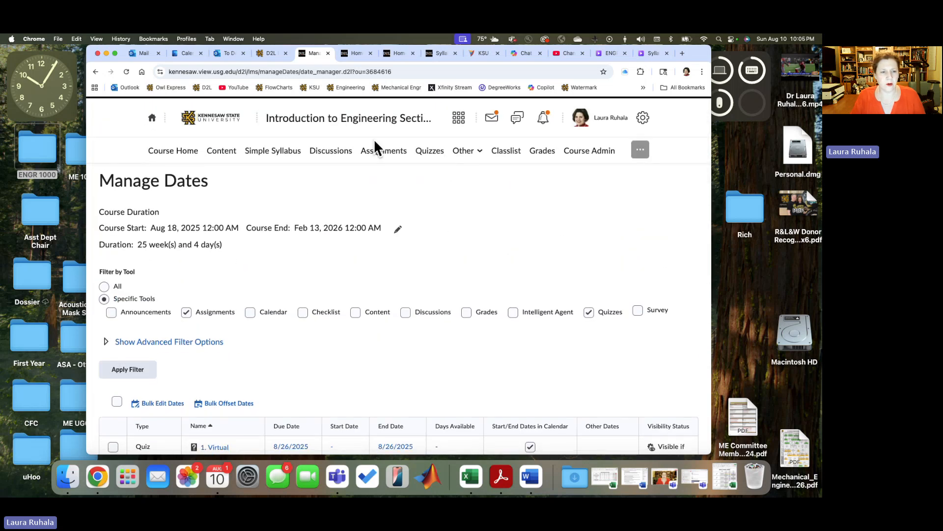
Step: Leave Manage Dates, go to the D2L home page, and open Introduction to Engineering Section BF from the Fall Semester 2025 courses
left_click(173, 152)
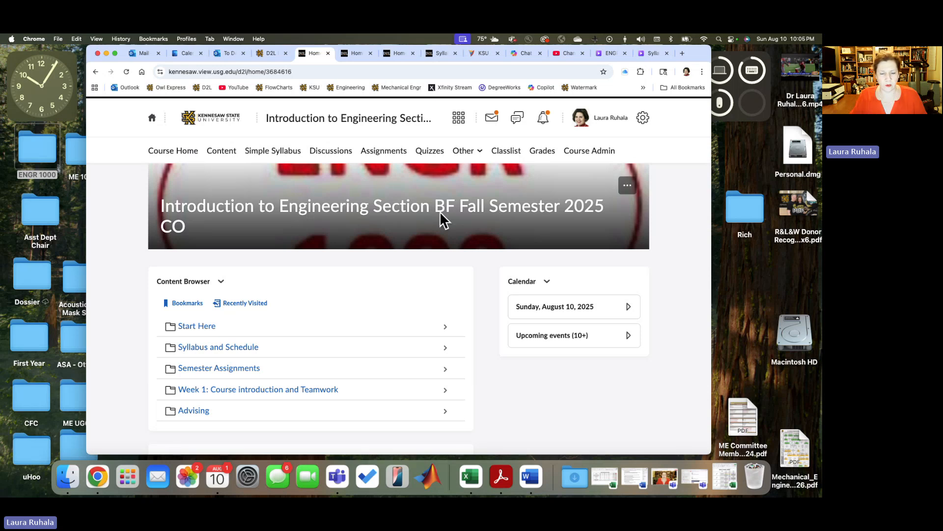
left_click(153, 120)
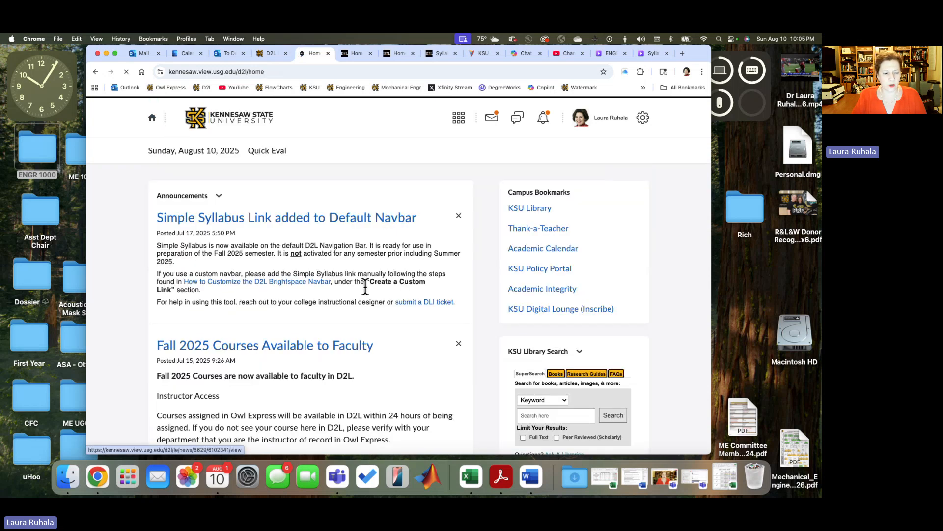
scroll(364, 295, "down", 5)
scroll(365, 295, "down", 10)
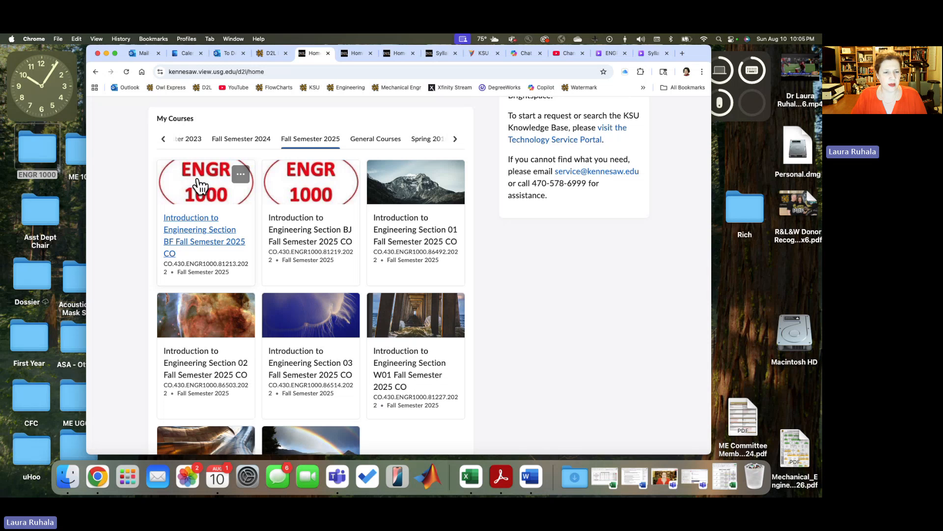
scroll(198, 219, "down", 1)
left_click(199, 222)
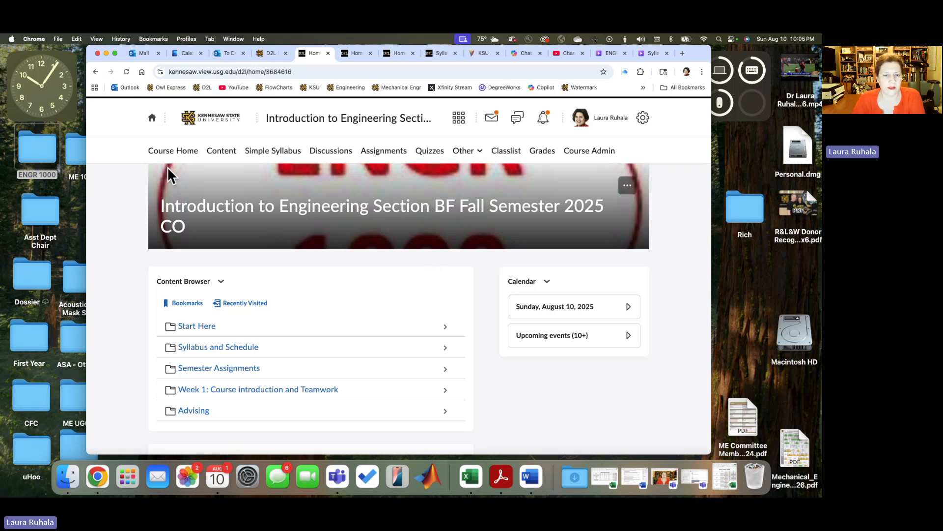
Step: Open the Professor Information Fall 2025 page from the Start Here module of the course content
left_click(221, 150)
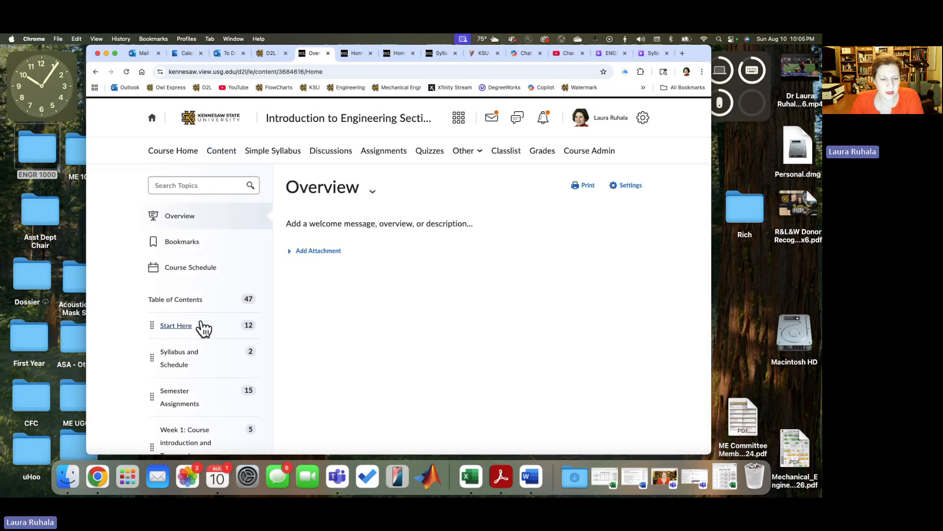
left_click(176, 325)
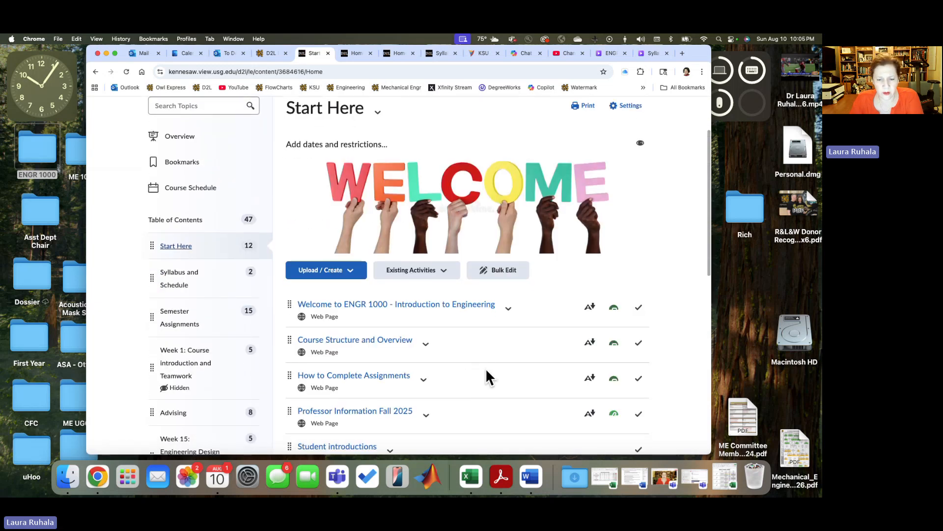
scroll(488, 369, "down", 3)
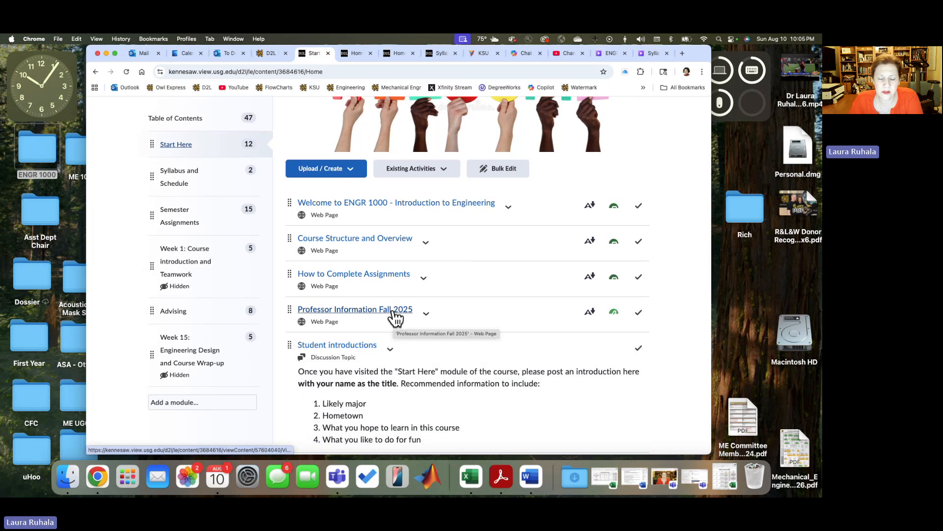
left_click(394, 311)
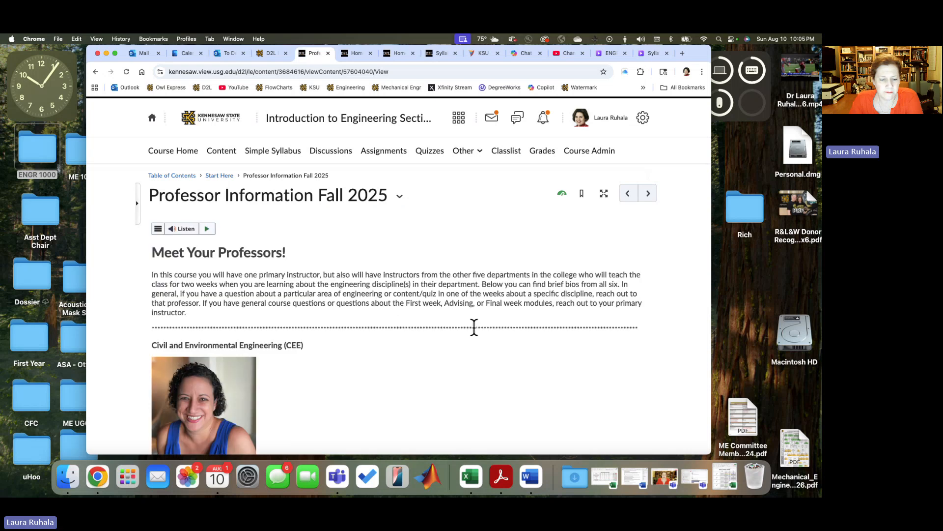
Step: Examine the instructor bios and photos for each engineering department on the Professor Information page
scroll(472, 326, "down", 10)
scroll(462, 345, "down", 8)
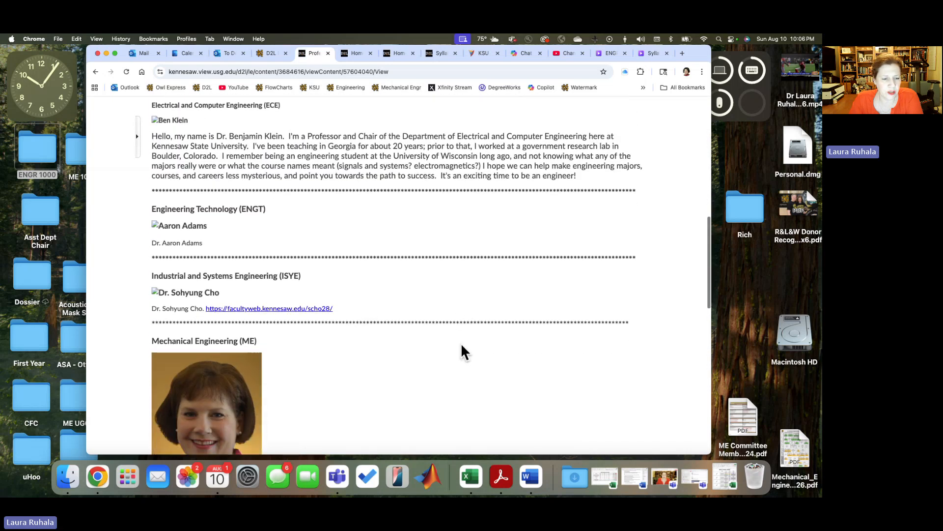
scroll(461, 343, "down", 7)
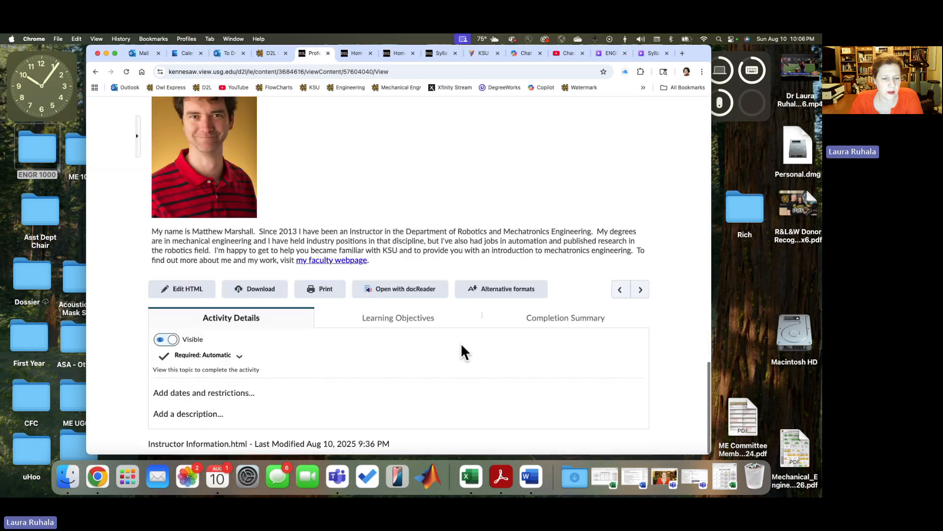
scroll(461, 343, "up", 12)
scroll(461, 343, "up", 15)
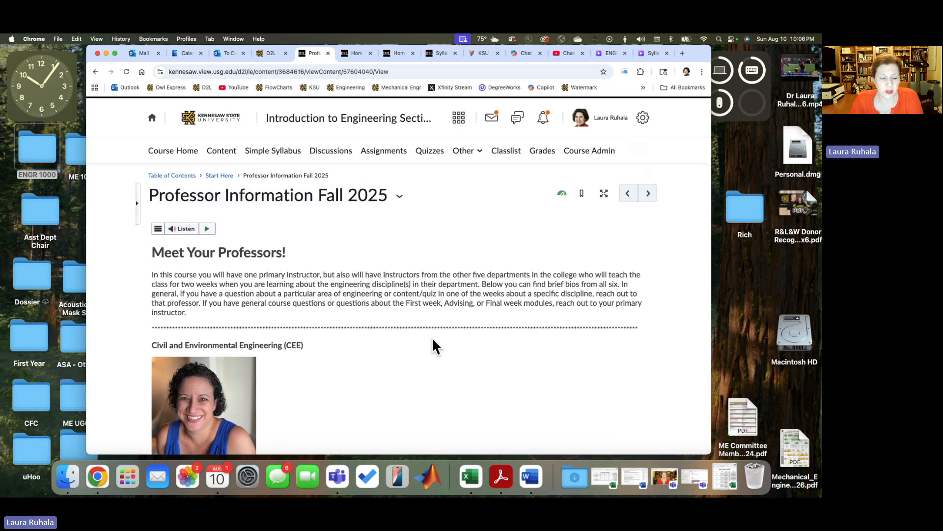
scroll(434, 345, "down", 5)
scroll(433, 346, "down", 11)
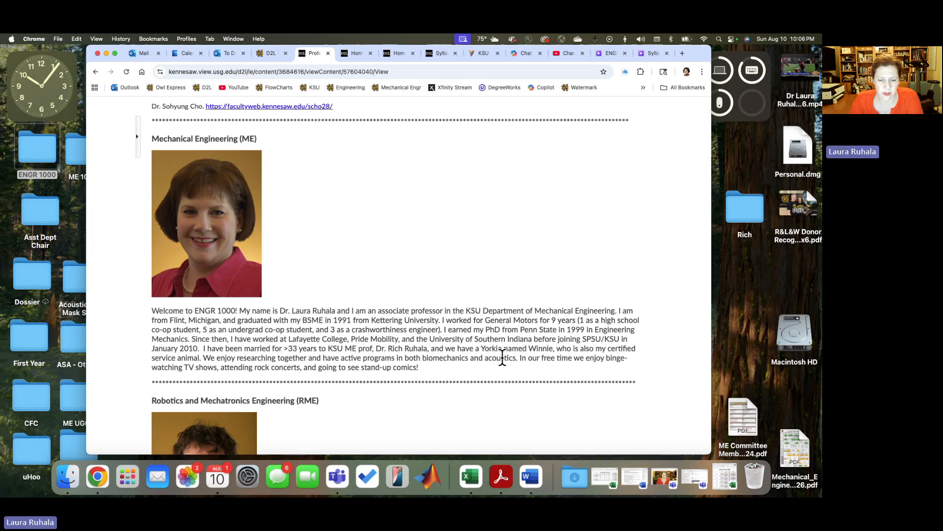
scroll(478, 340, "up", 1)
scroll(478, 340, "up", 15)
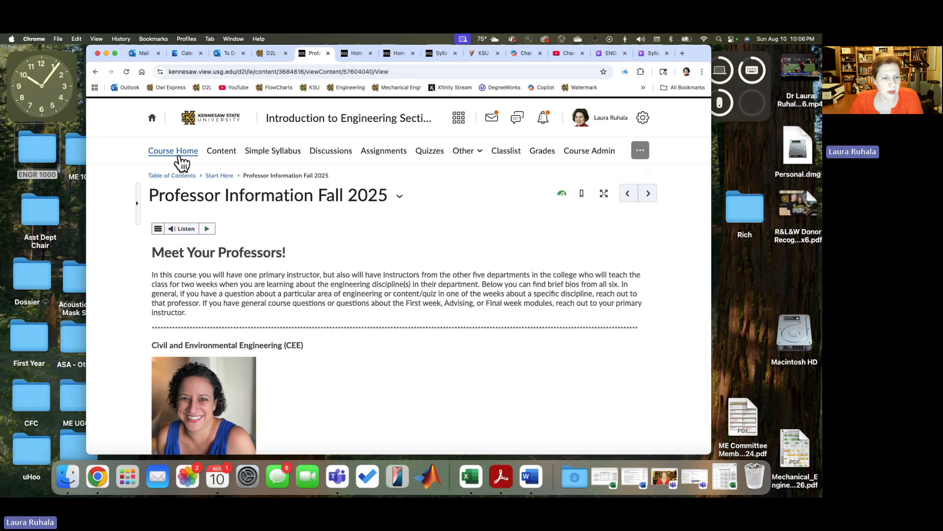
Step: Return to the Start Here module and look over its list of topics
left_click(210, 178)
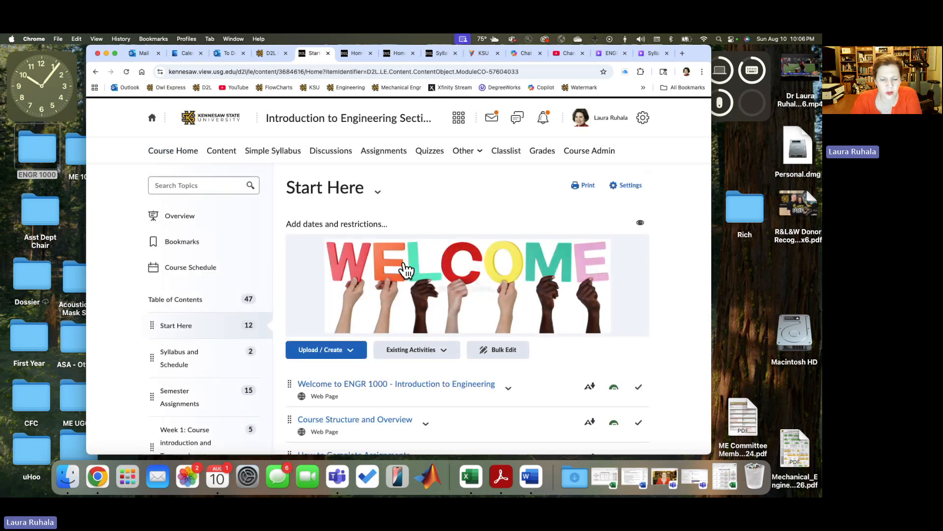
scroll(406, 270, "down", 5)
scroll(406, 270, "down", 3)
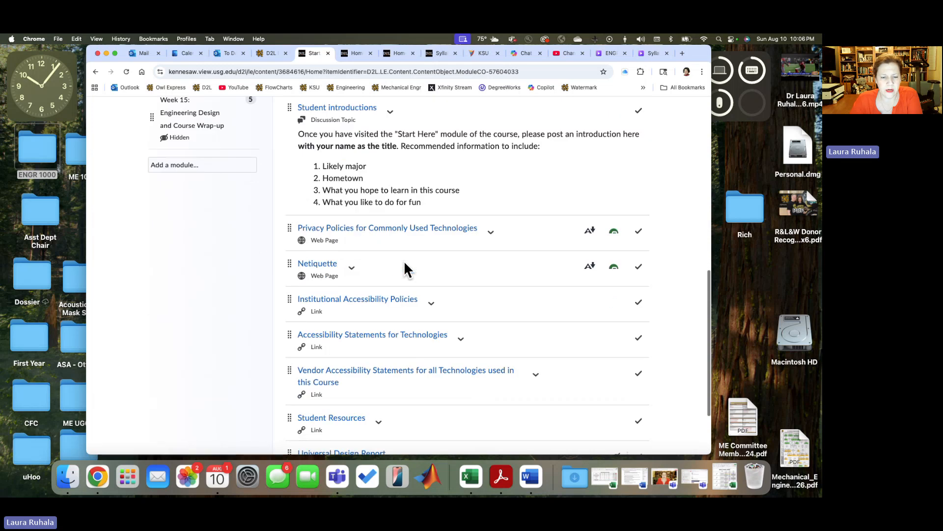
scroll(404, 260, "up", 2)
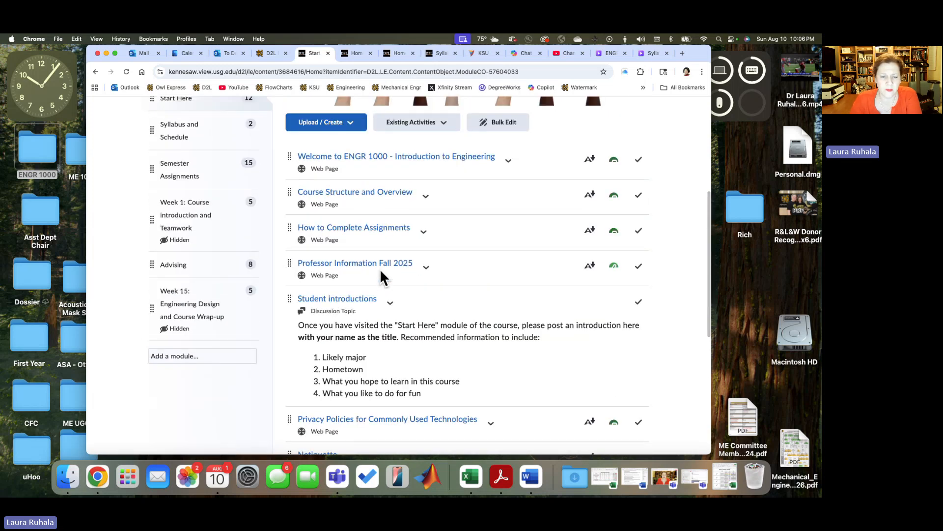
scroll(114, 253, "up", 1)
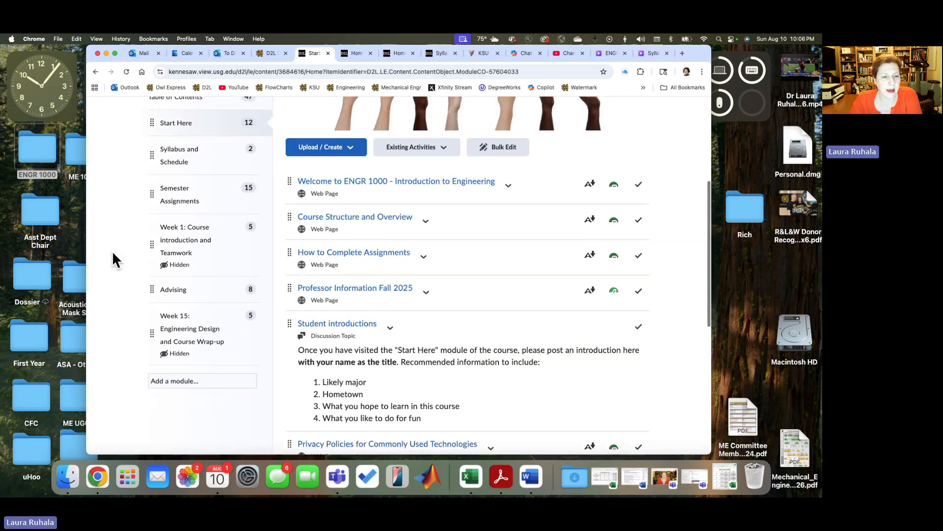
Step: In the Syllabus and Schedule module, remove the ENGR 1000 - Course Syllabus Template f2f - FA25 topic from Content but keep its associated file
left_click(167, 169)
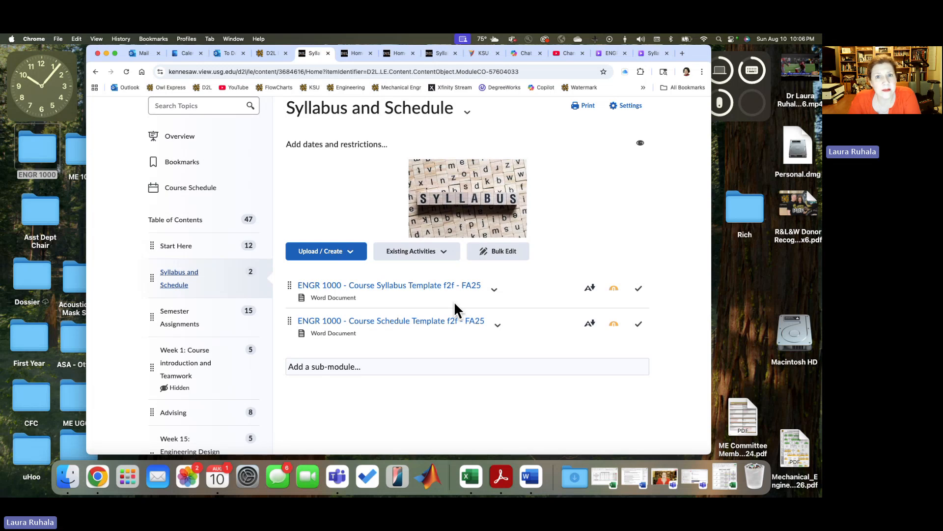
left_click(494, 290)
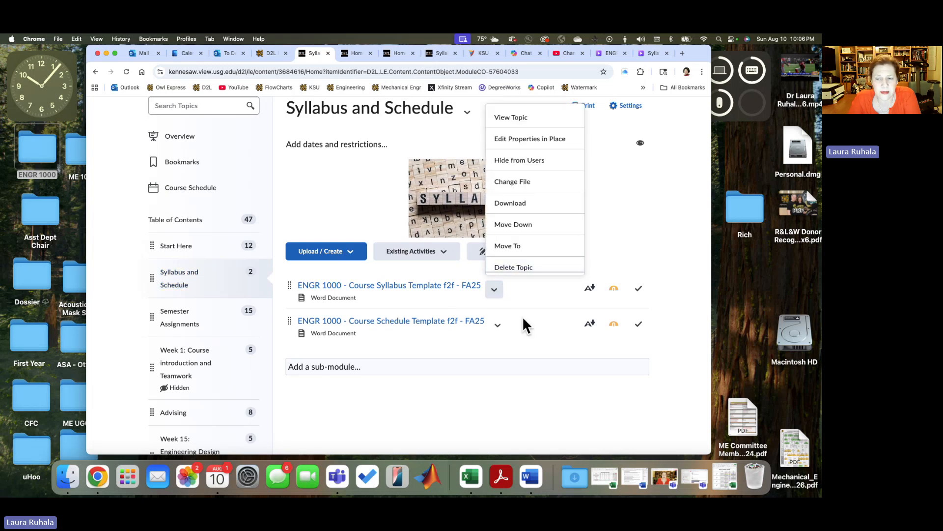
left_click(617, 238)
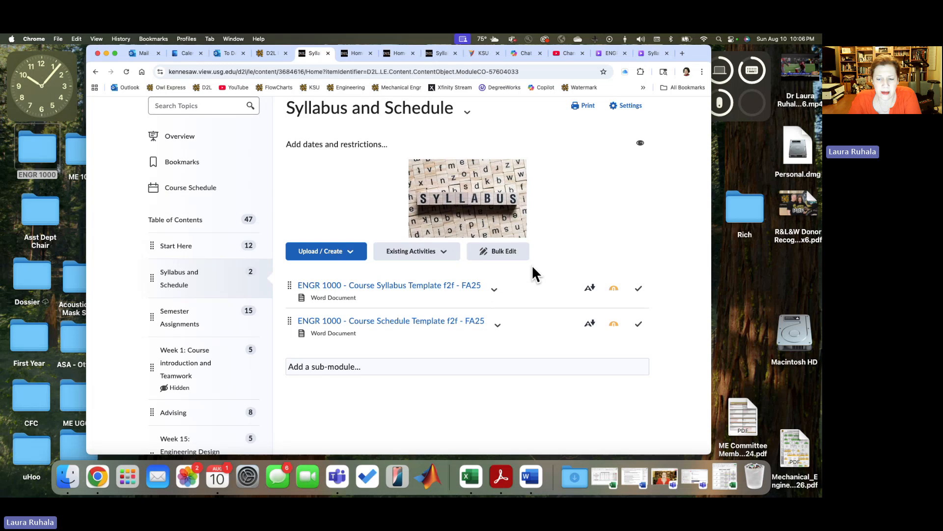
left_click(494, 290)
left_click(502, 267)
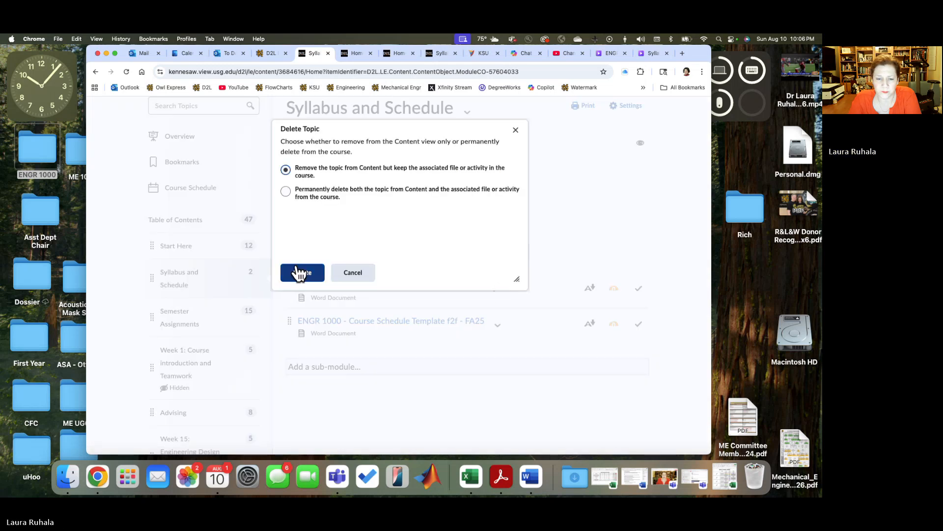
left_click(302, 272)
Step: Remove the ENGR 1000 - Course Schedule Template f2f - FA25 topic from Content but keep its associated file
left_click(498, 291)
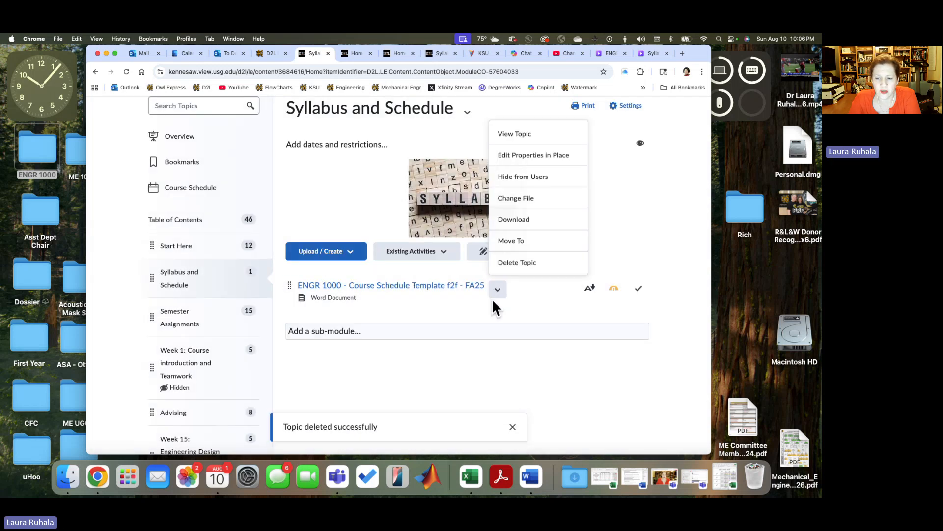
left_click(502, 261)
left_click(291, 273)
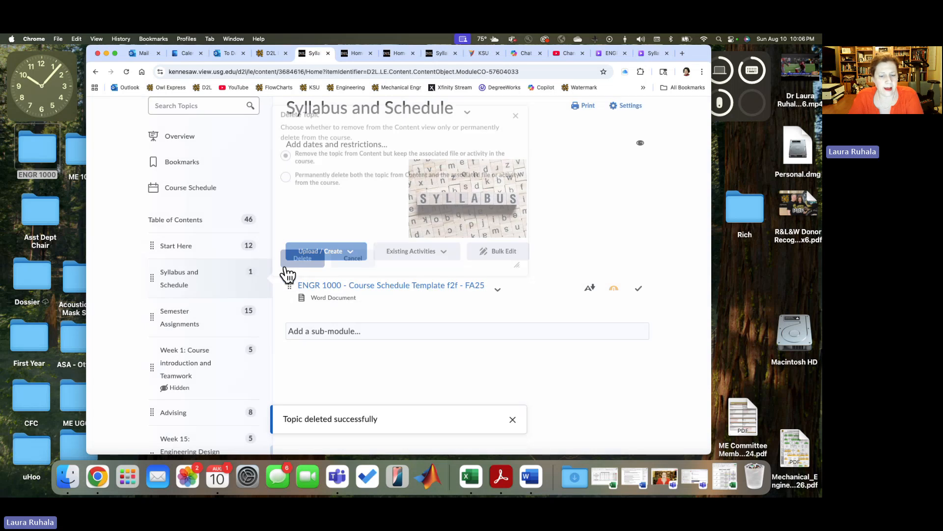
Step: From the ENGR 1000 desktop folder's My Stuff > 2025 3 - Fall subfolder, upload ENGR 1000.BF - Course Syllabus - FA25.pdf into the Syllabus and Schedule module
left_click(28, 155)
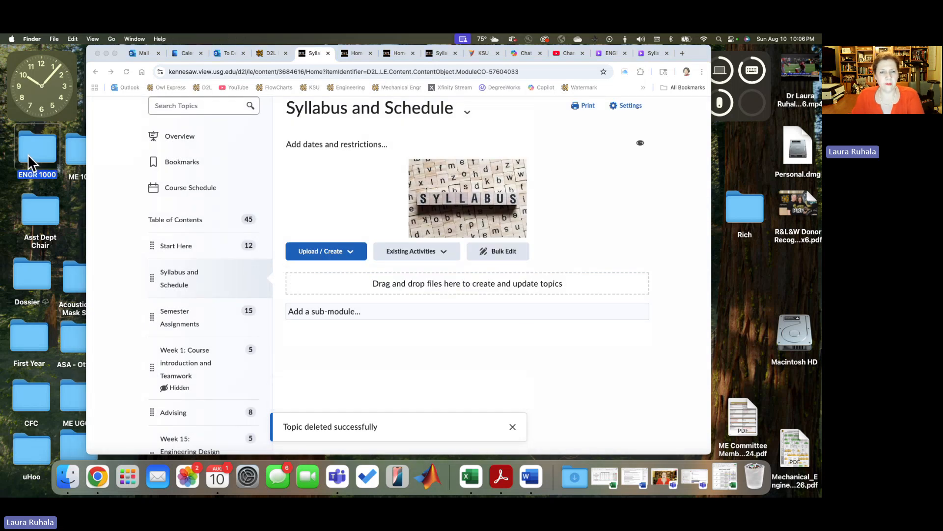
double_click(27, 155)
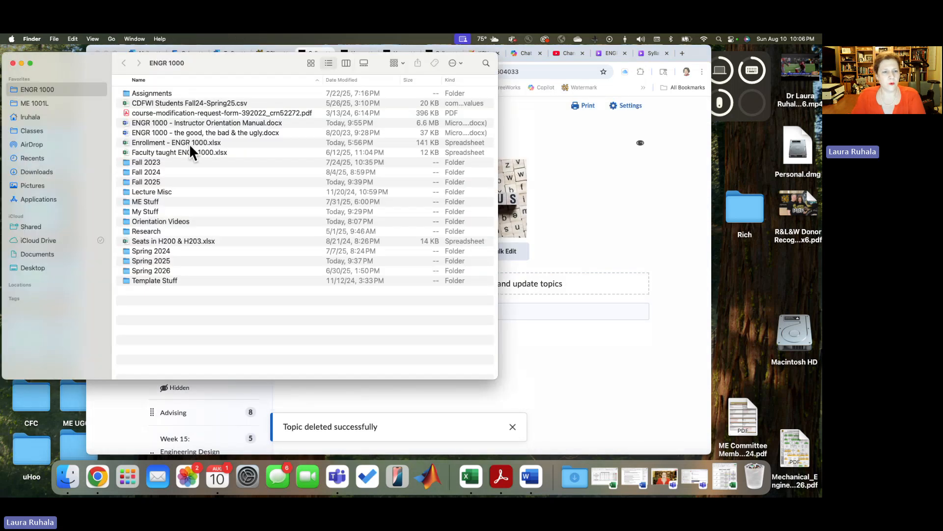
double_click(125, 208)
double_click(127, 152)
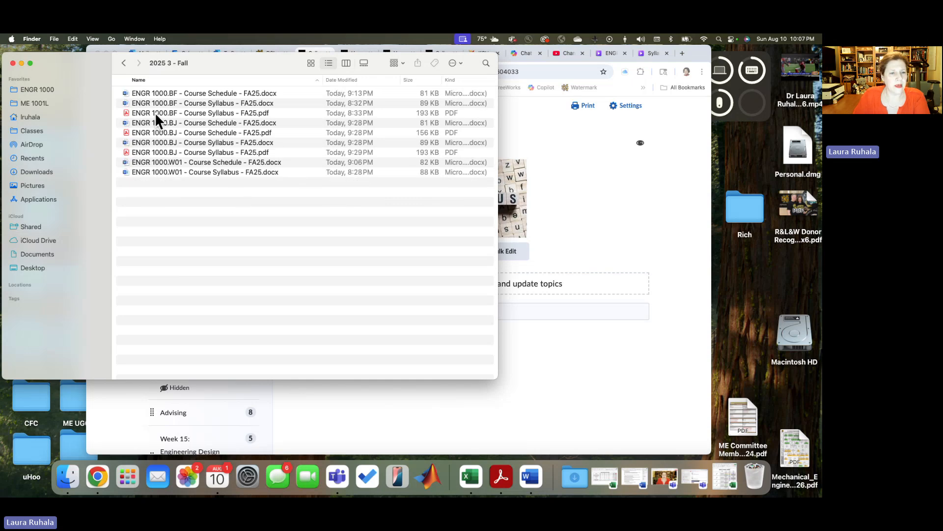
left_click(129, 112)
left_click_drag(125, 111, 518, 279)
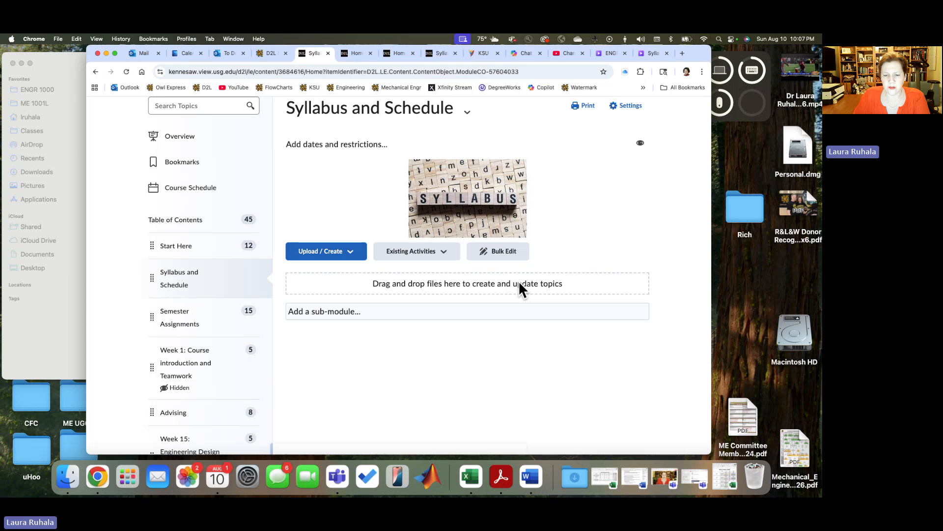
Step: Open ENGR 1000.BF - Course Schedule - FA25.docx in Word, save a PDF copy in the 2025 3 - Fall folder, and close the document
left_click(71, 267)
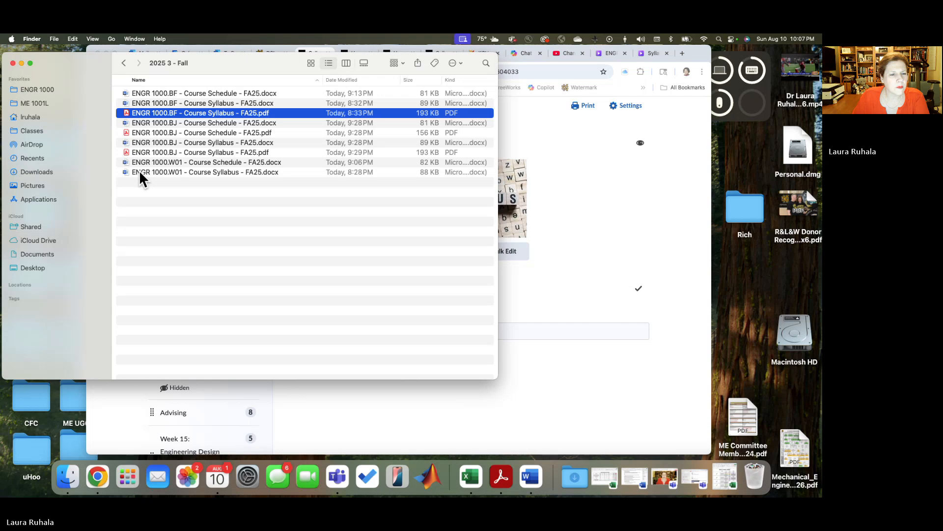
left_click(146, 94)
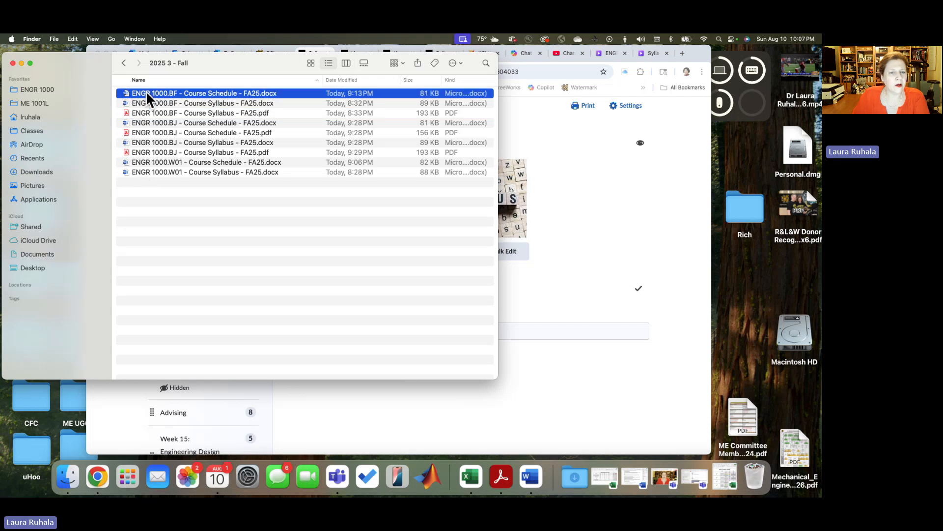
double_click(125, 92)
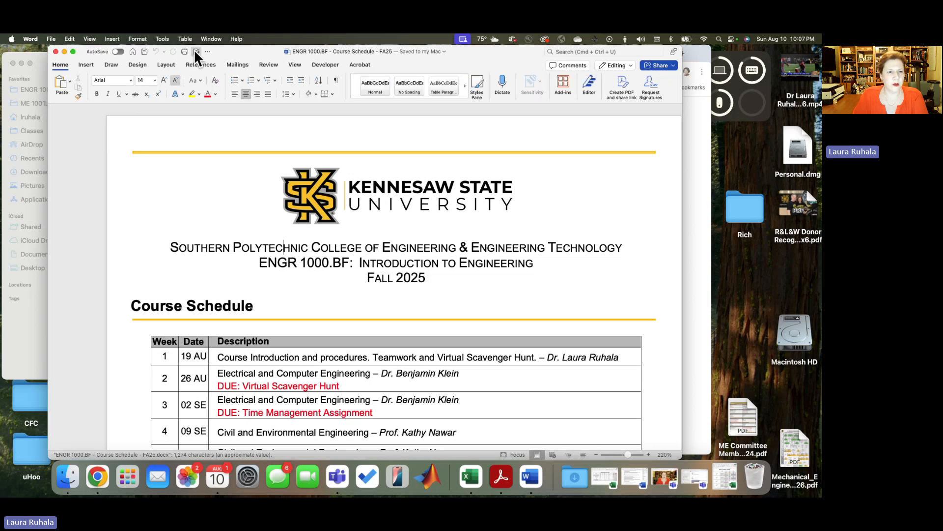
key("super+shift+s")
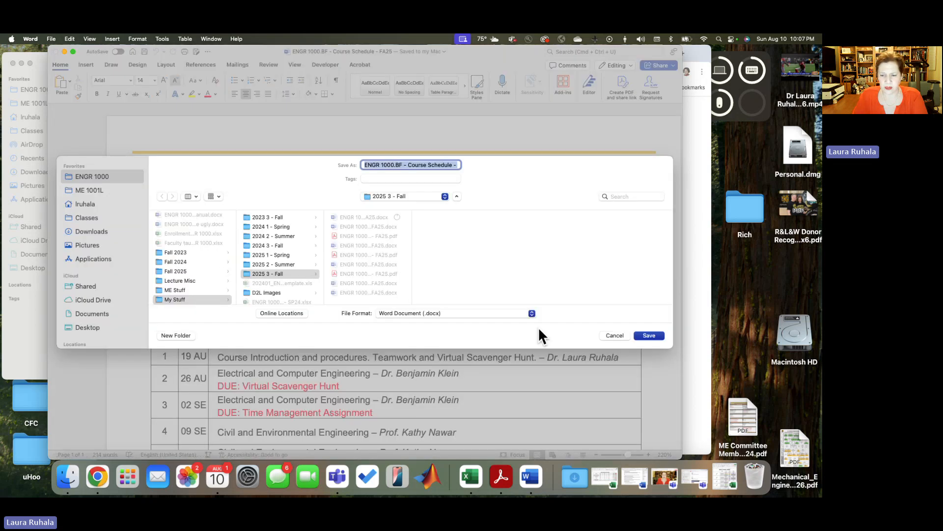
left_click(529, 309)
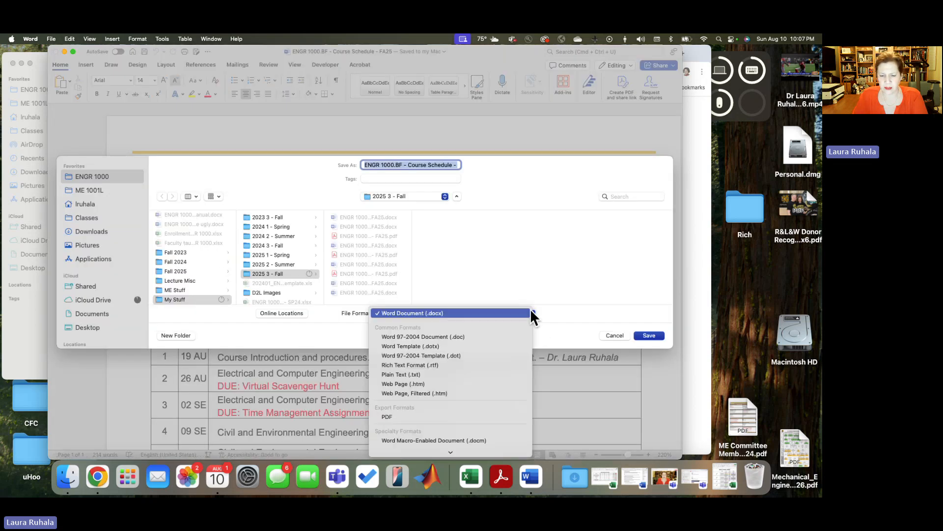
left_click(492, 417)
left_click(644, 335)
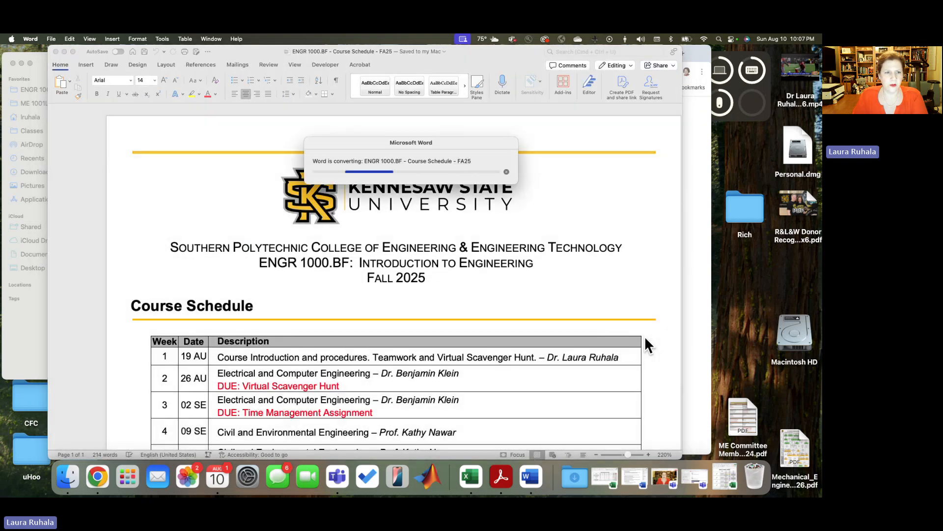
left_click(55, 51)
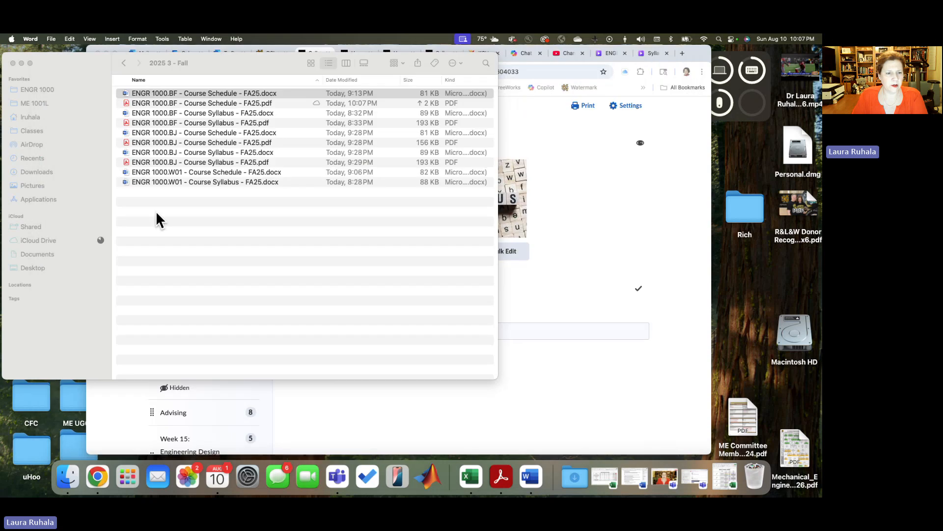
left_click(143, 102)
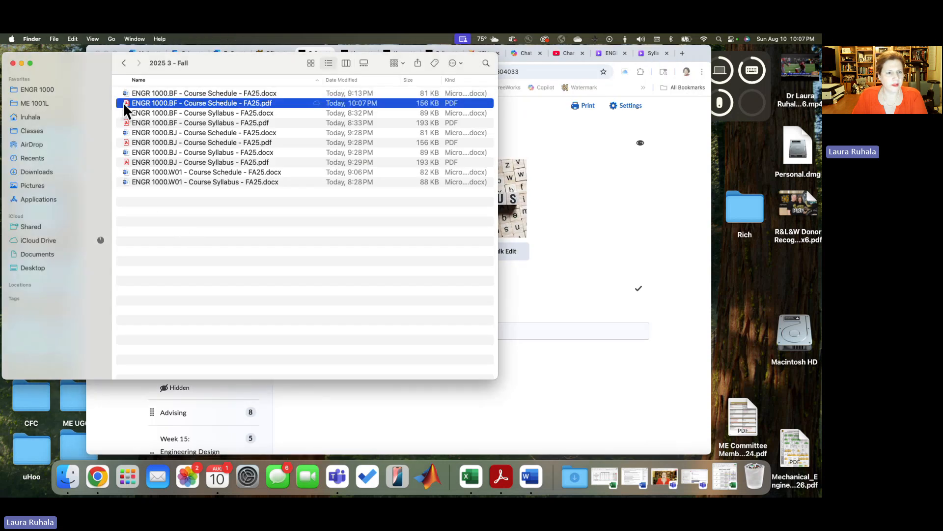
left_click_drag(124, 102, 515, 332)
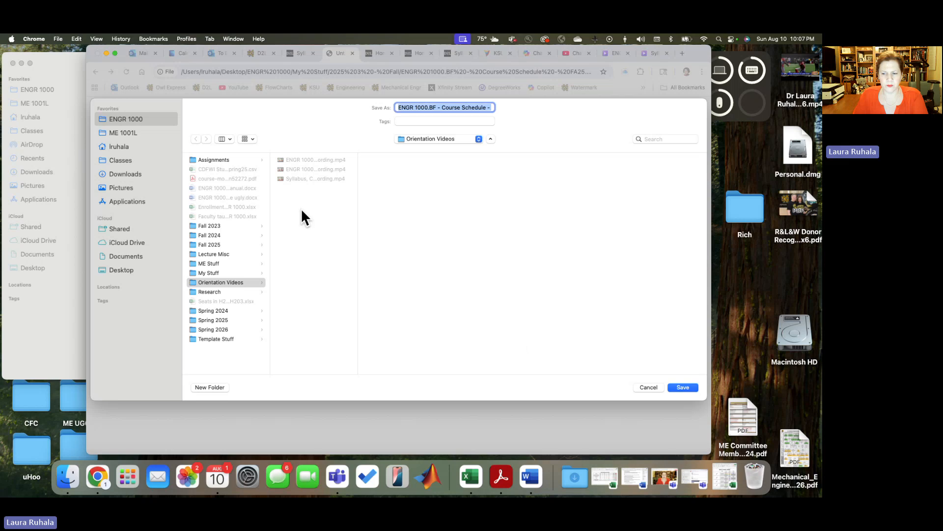
left_click(648, 387)
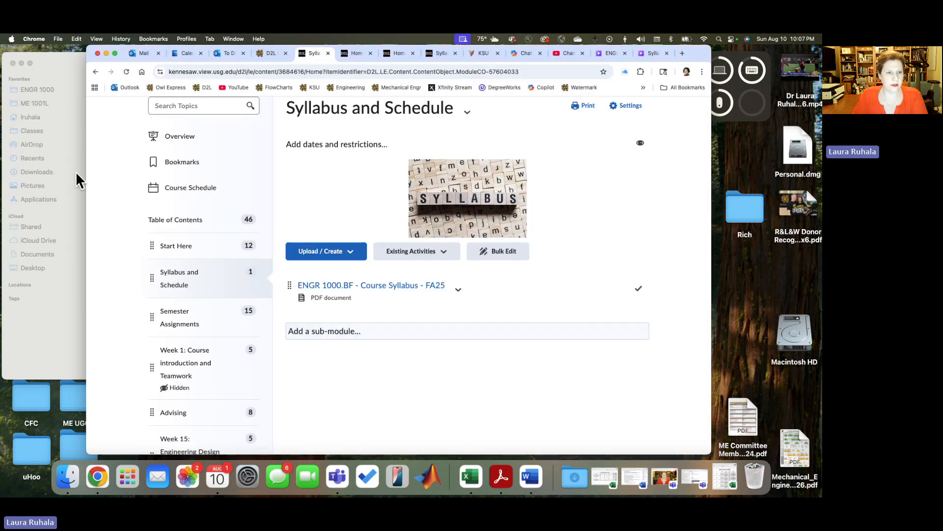
Step: Upload ENGR 1000.BF - Course Schedule - FA25.pdf from the 2025 3 - Fall folder into the Syllabus and Schedule module
left_click(70, 116)
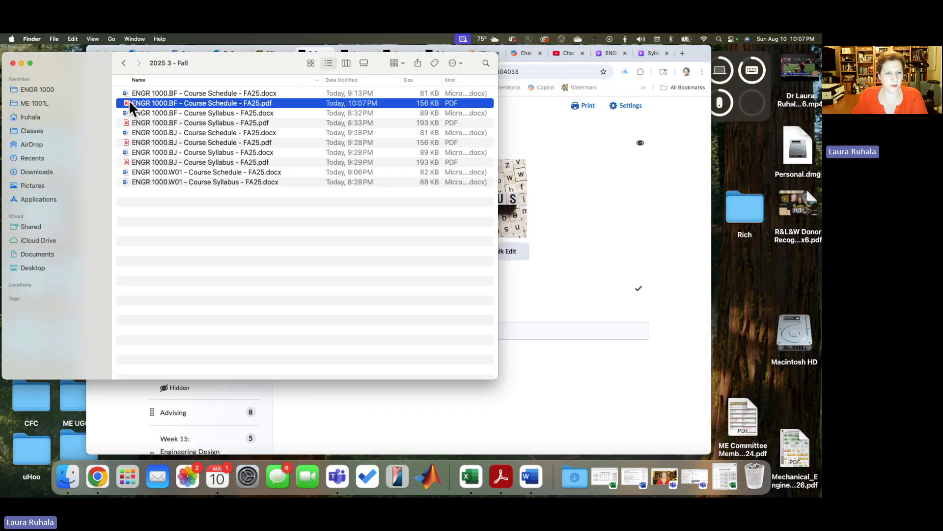
left_click_drag(129, 100, 594, 312)
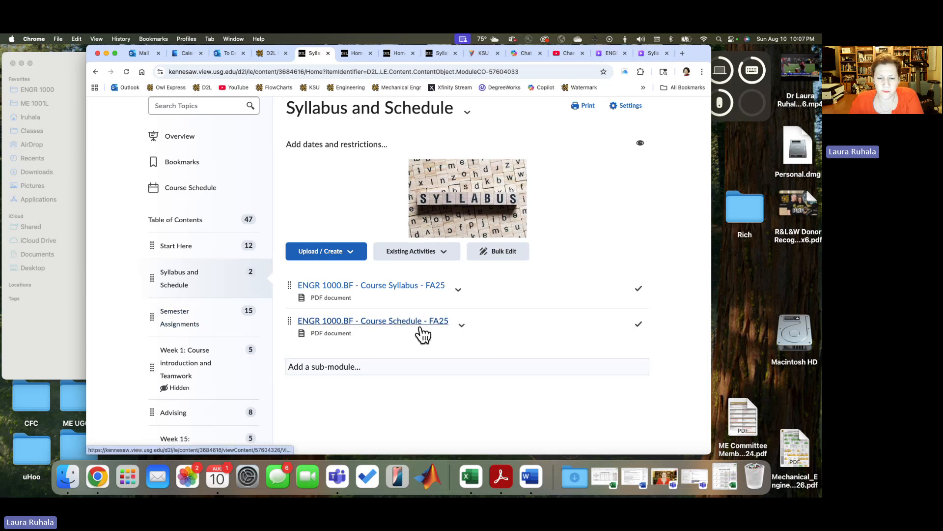
Step: Open the ENGR 1000 Assignments FA25 document in the Semester Assignments module
left_click(181, 325)
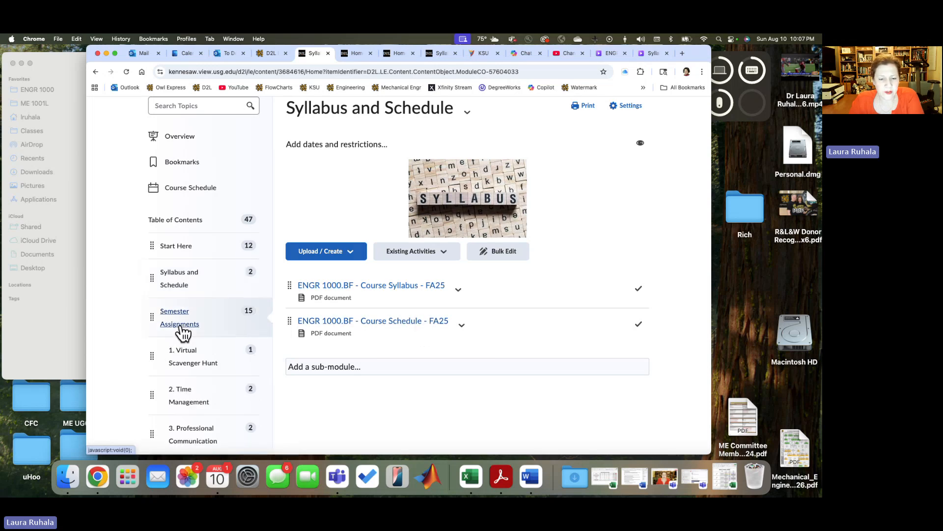
scroll(141, 329, "down", 3)
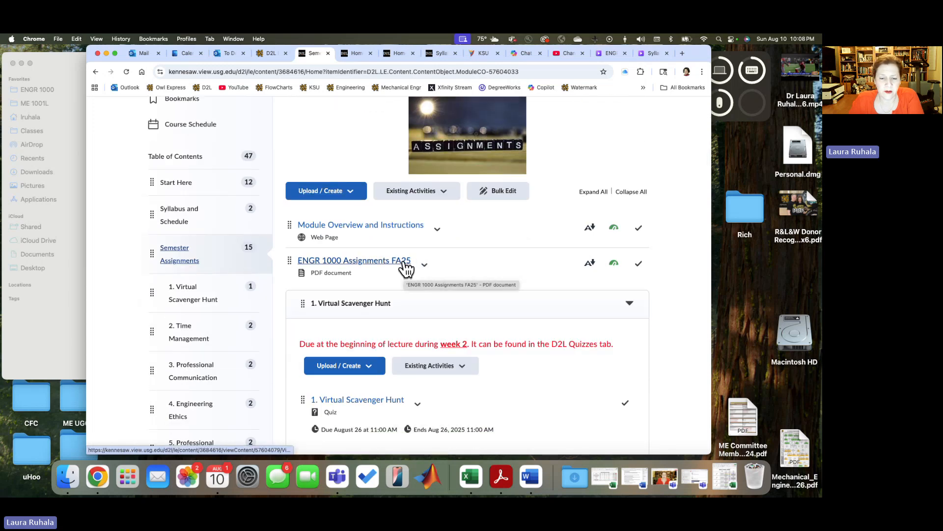
left_click(403, 261)
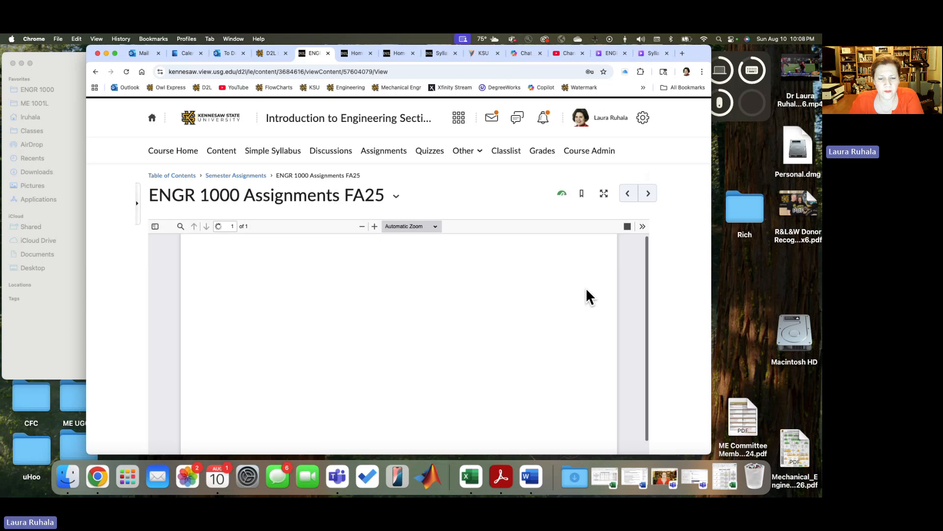
Step: Examine the ENGR 1000 Assignments document's submission rules and its table of topics, student tasks and due dates
scroll(583, 330, "down", 10)
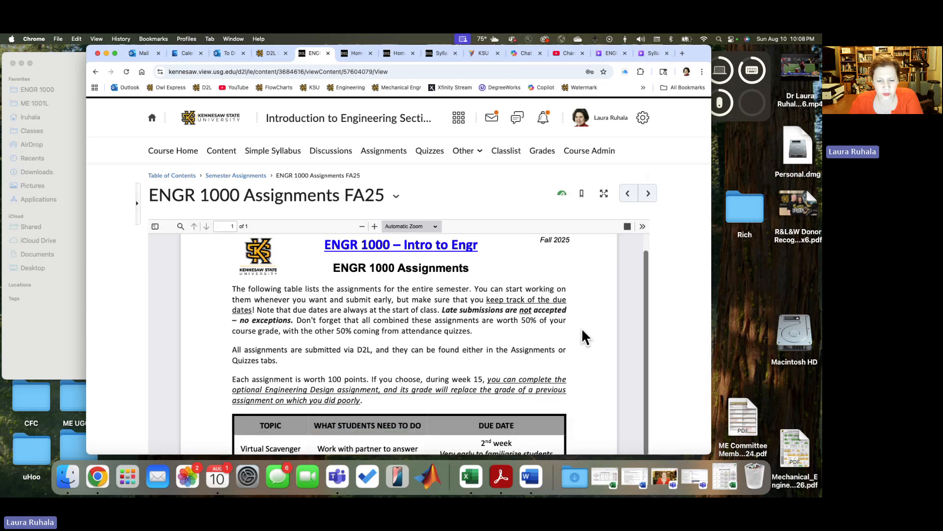
scroll(582, 329, "down", 3)
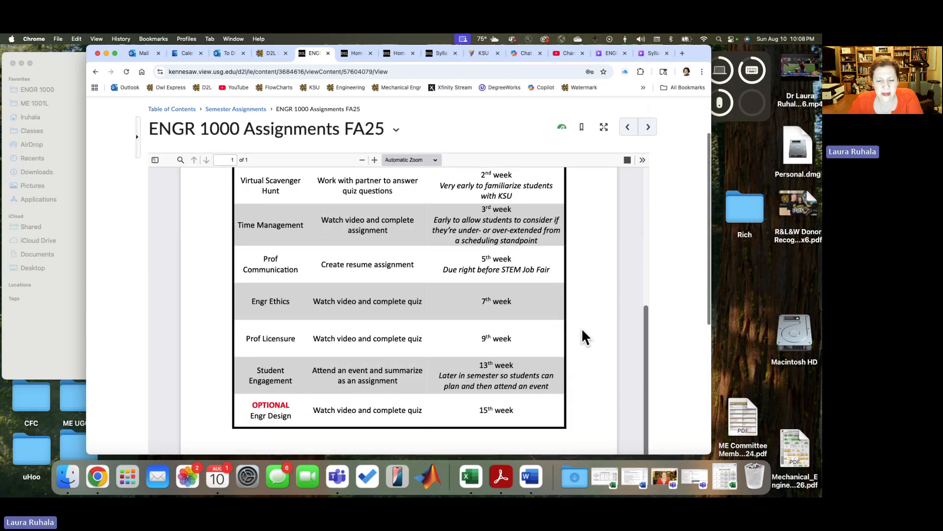
scroll(568, 323, "up", 2)
scroll(571, 330, "up", 1)
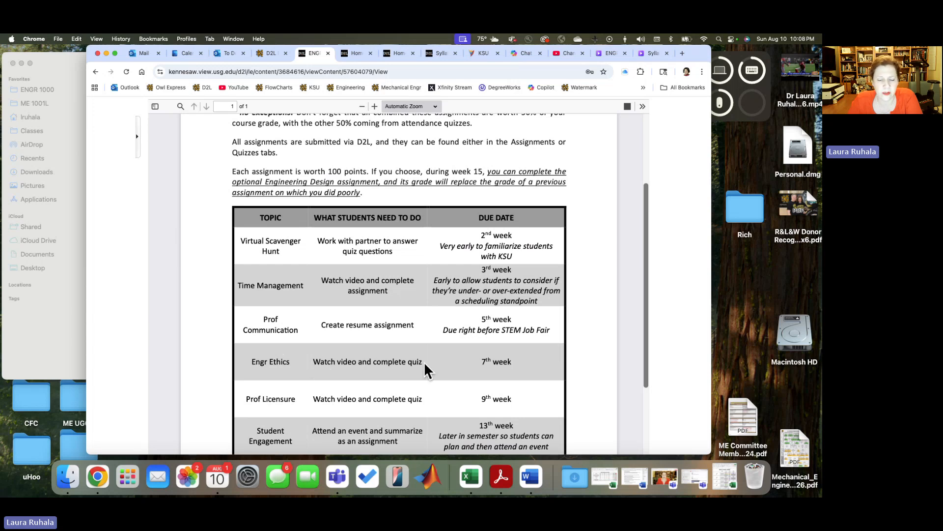
scroll(425, 369, "down", 5)
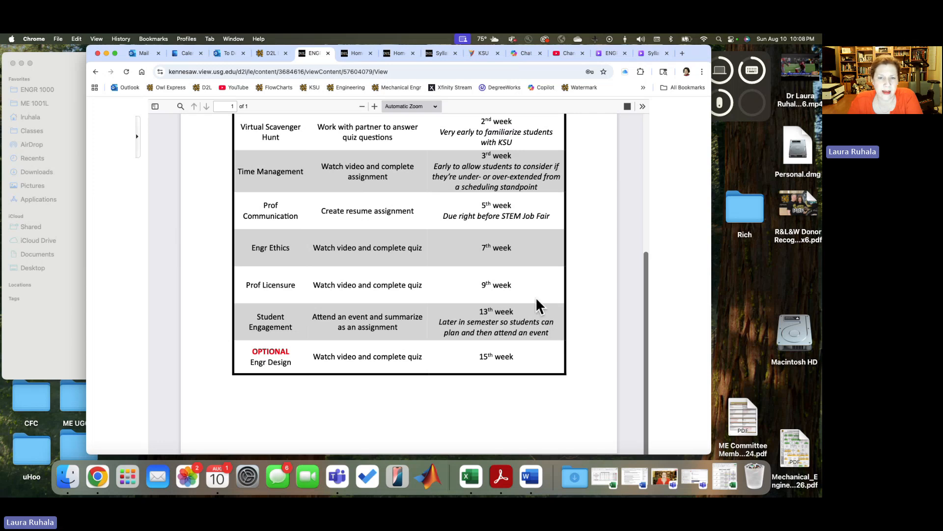
scroll(537, 299, "up", 3)
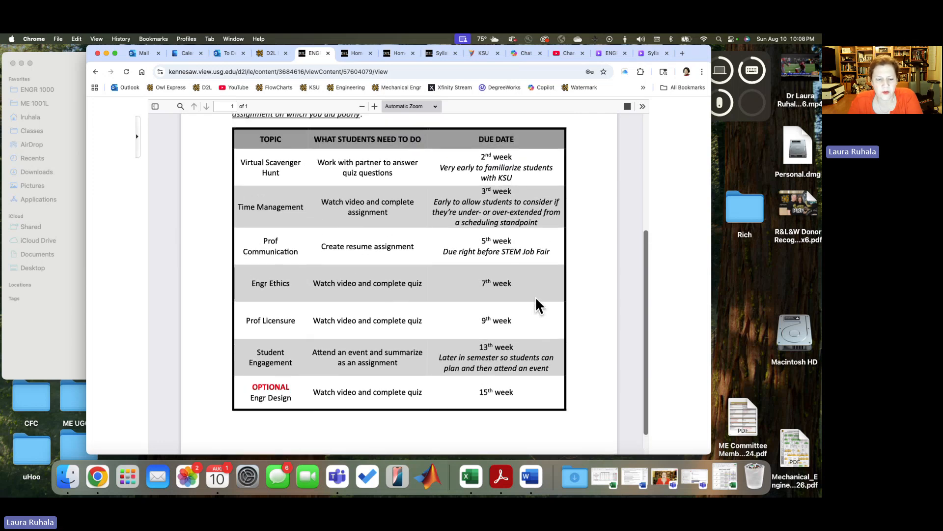
scroll(536, 304, "up", 5)
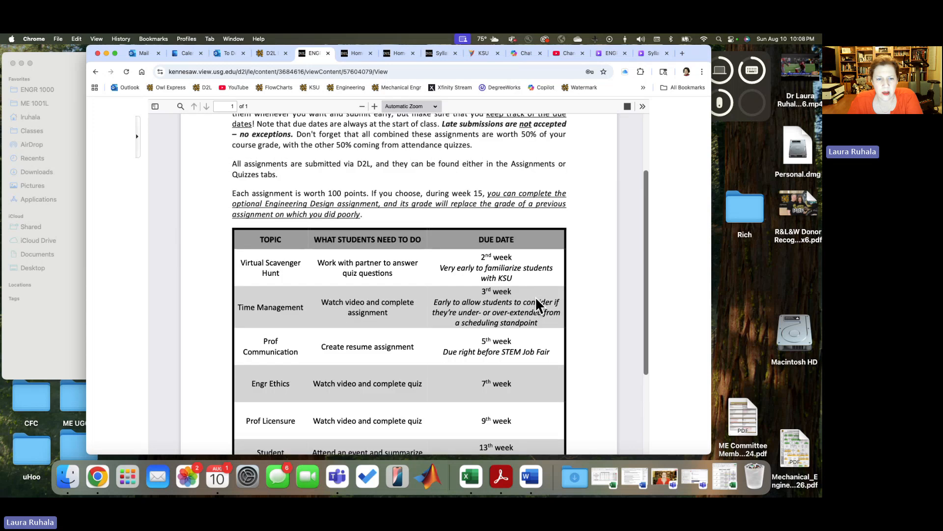
scroll(539, 305, "up", 1)
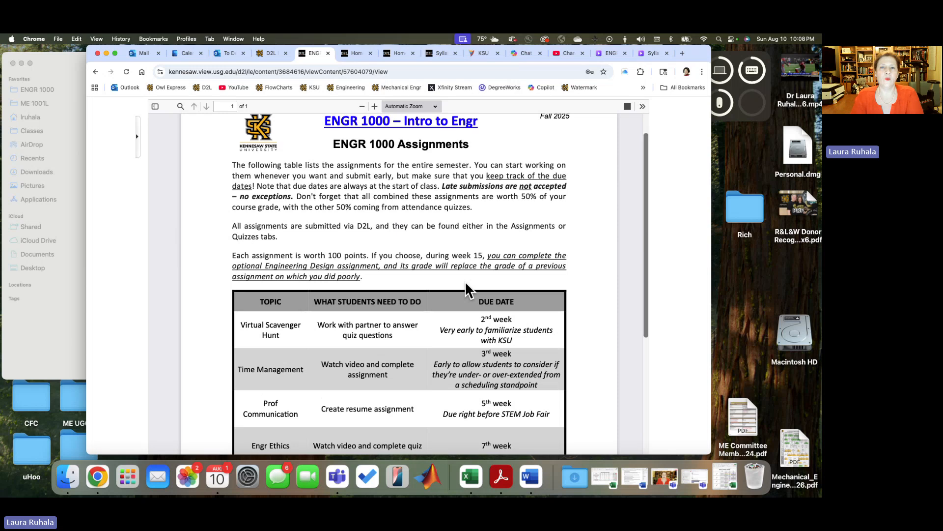
scroll(461, 290, "down", 7)
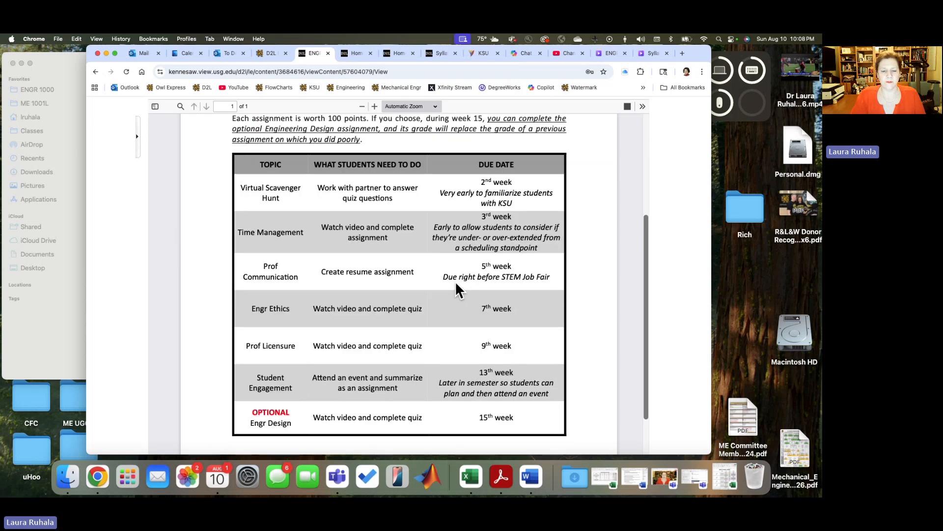
left_click_drag(277, 357, 290, 366)
scroll(480, 339, "up", 5)
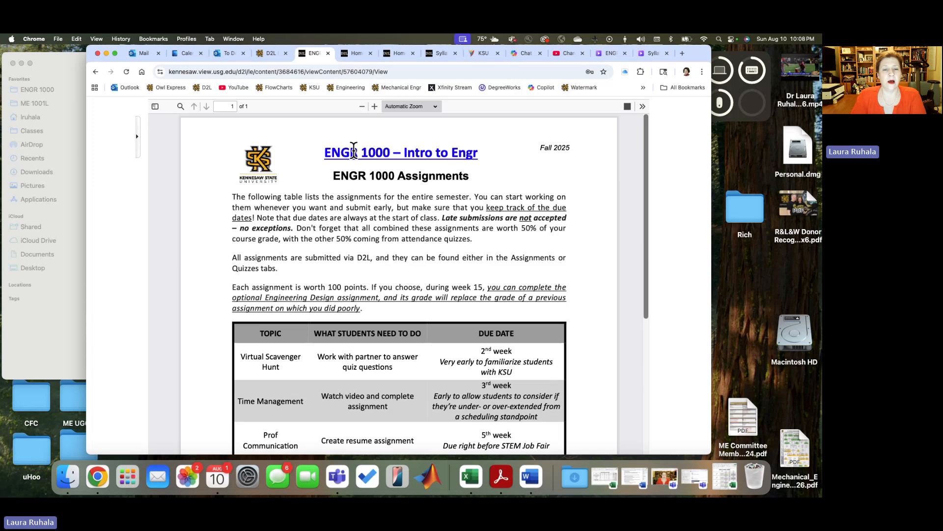
scroll(226, 188, "up", 3)
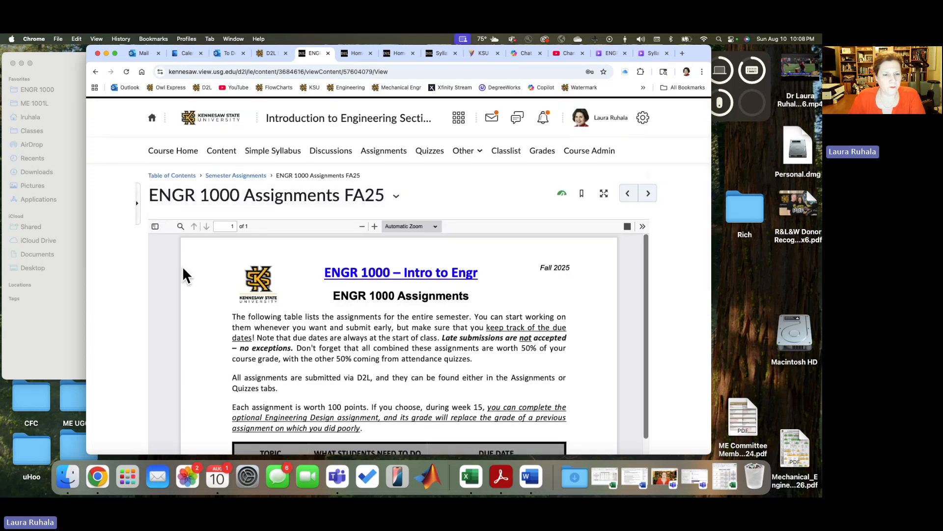
Step: Return to the Semester Assignments module and review the instructions and due dates of the Virtual Scavenger Hunt, Time Management and Professional Communication sub-modules
left_click(229, 181)
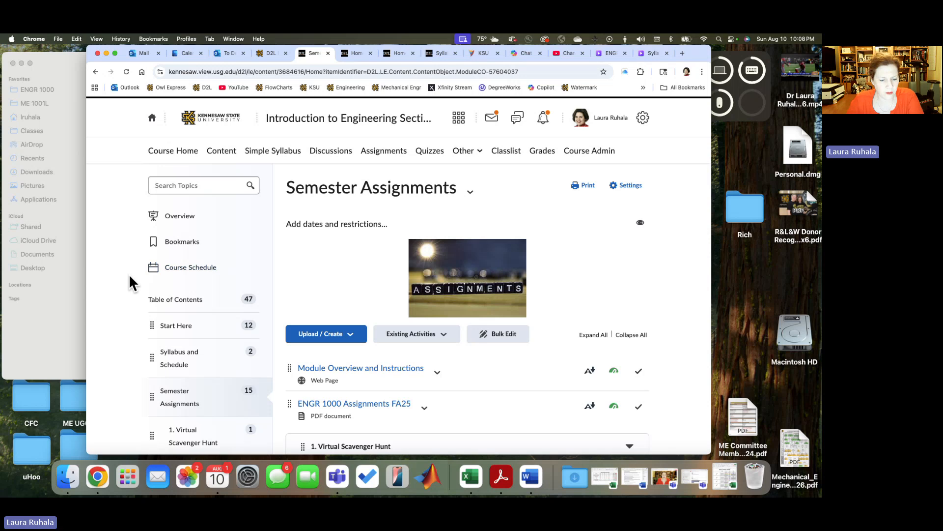
scroll(129, 275, "down", 5)
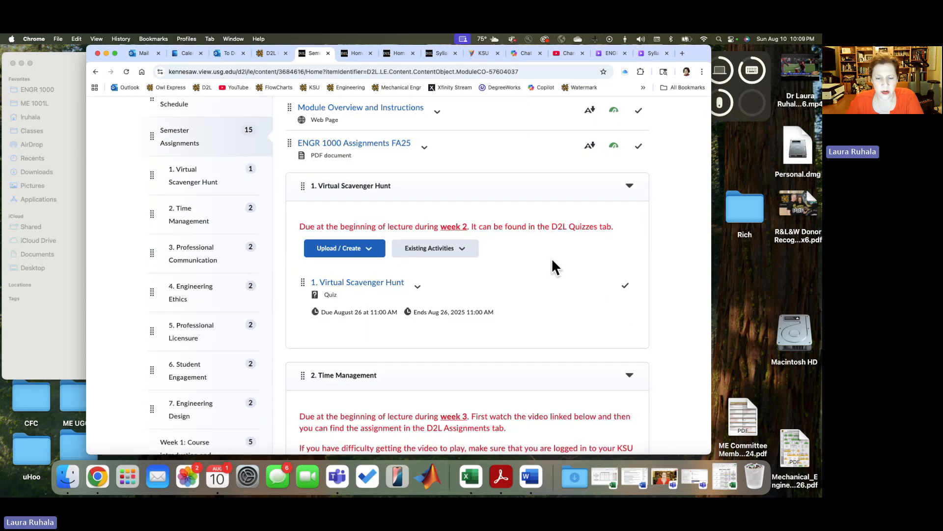
scroll(552, 261, "down", 8)
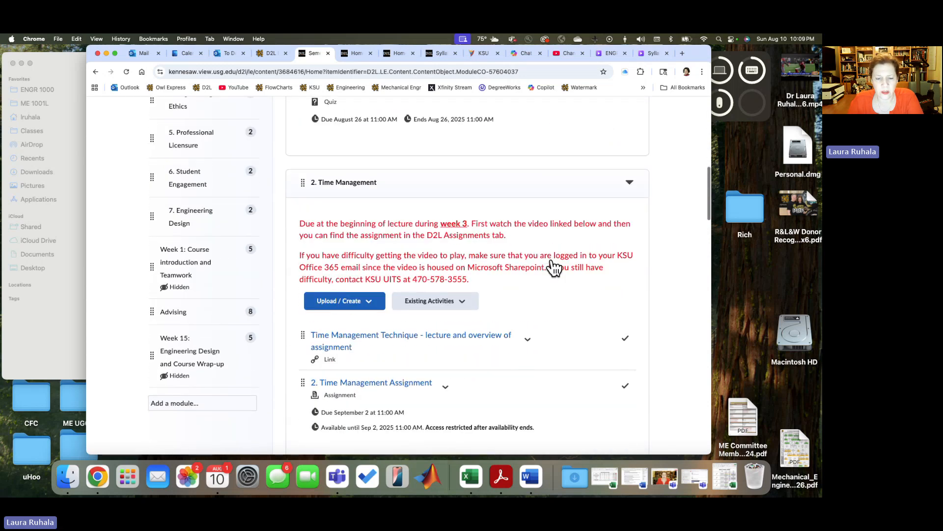
scroll(552, 261, "down", 7)
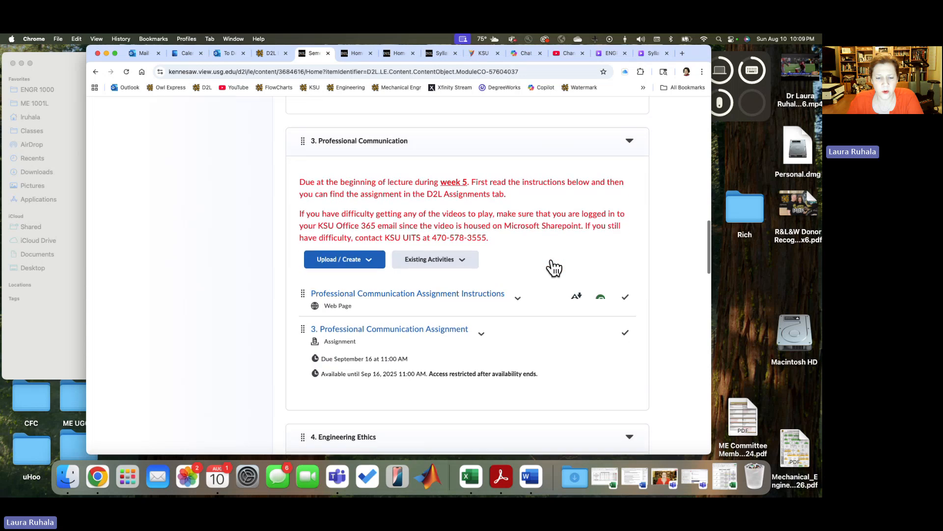
scroll(553, 261, "up", 8)
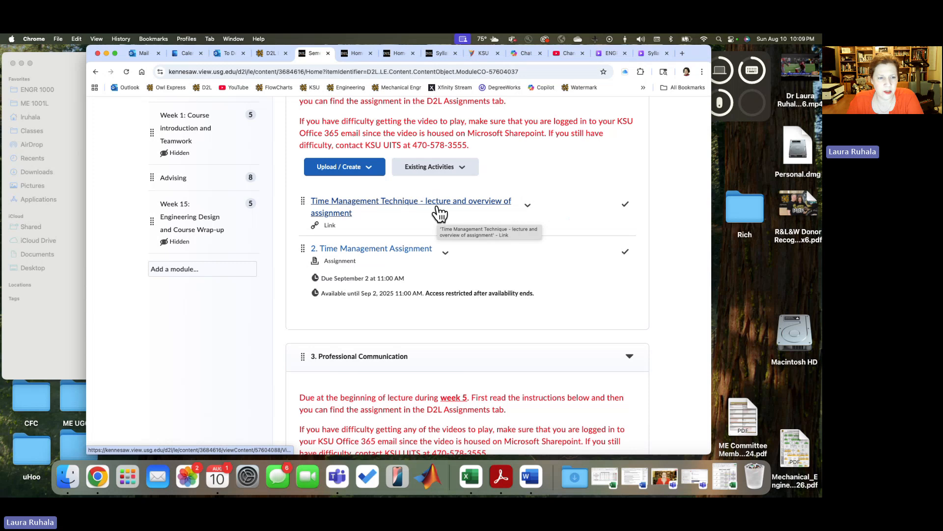
scroll(238, 309, "up", 7)
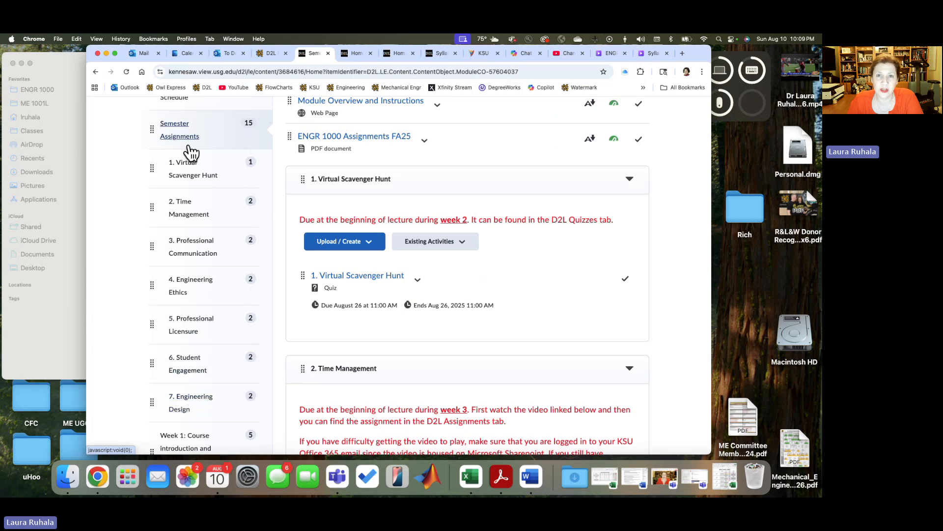
Step: Review the content of the Week 1: Course introduction and Teamwork module and make the module visible to students
scroll(116, 329, "down", 5)
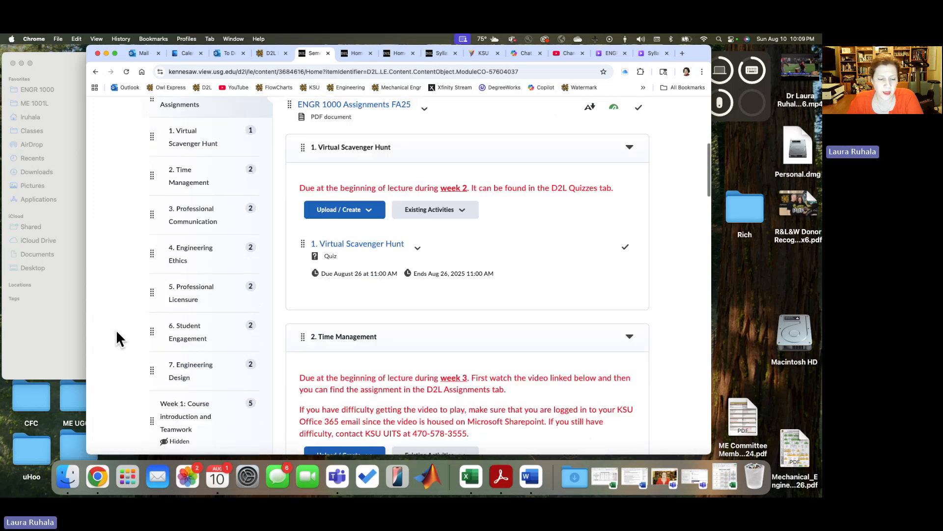
left_click(172, 248)
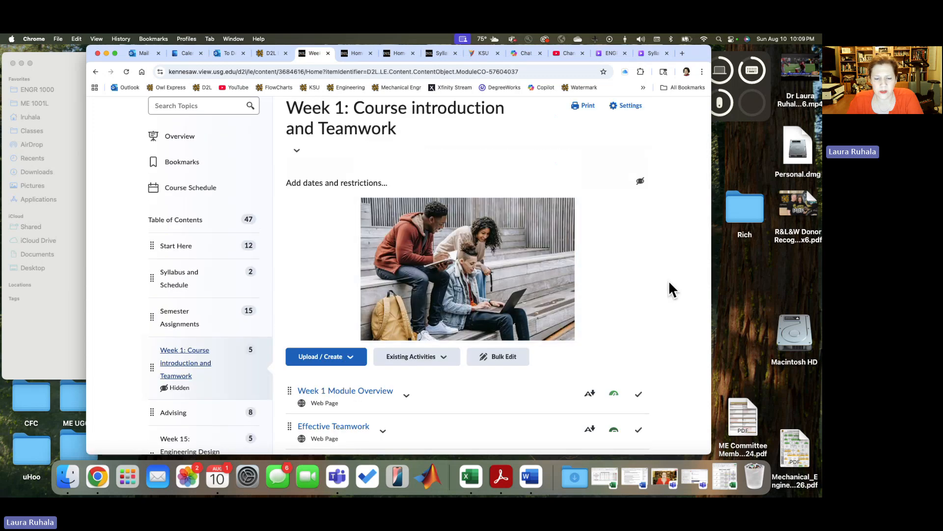
scroll(670, 283, "down", 7)
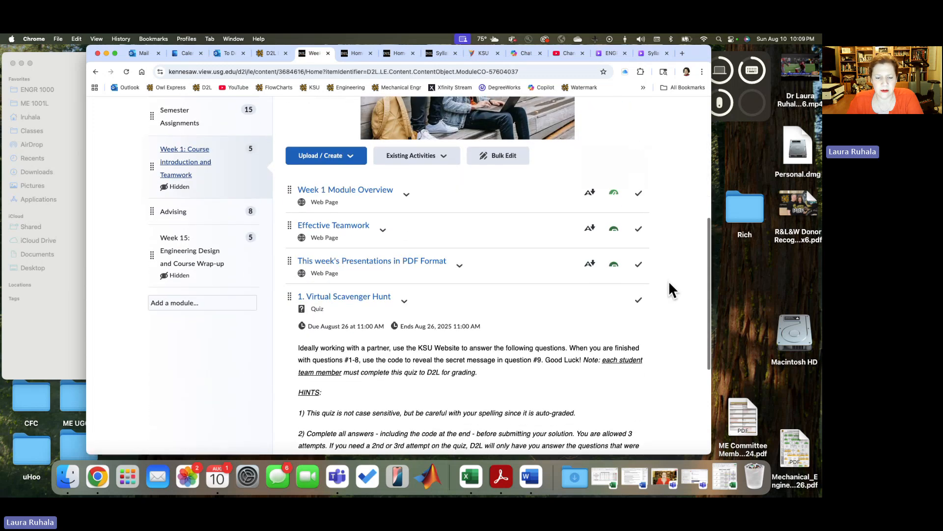
scroll(669, 283, "up", 6)
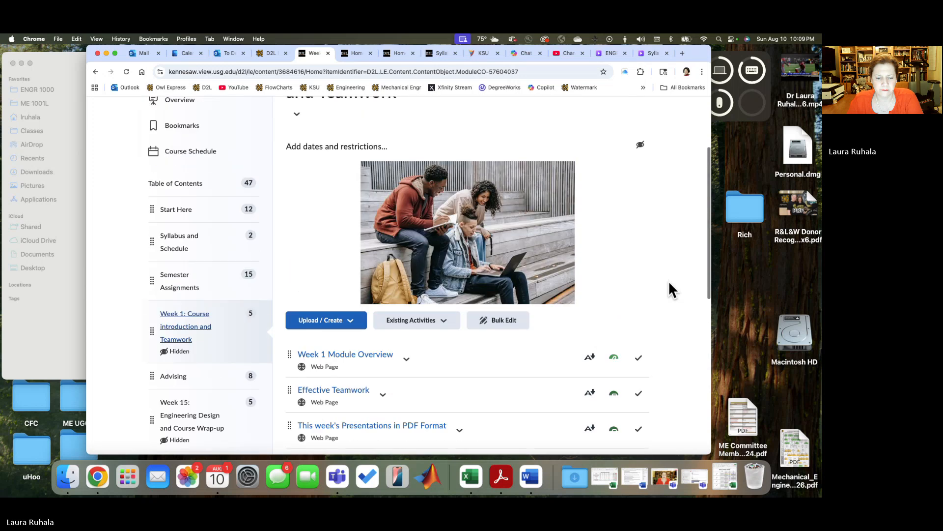
scroll(669, 283, "down", 4)
scroll(669, 283, "up", 5)
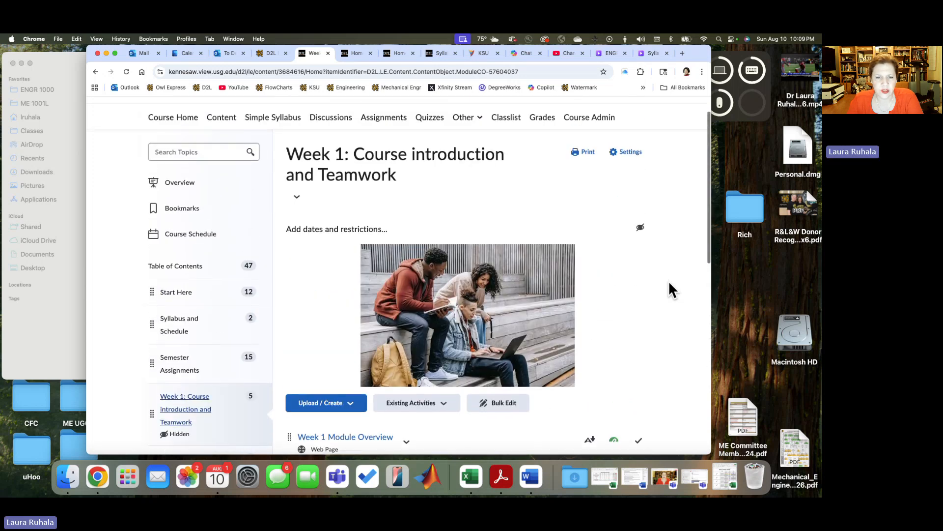
left_click(640, 229)
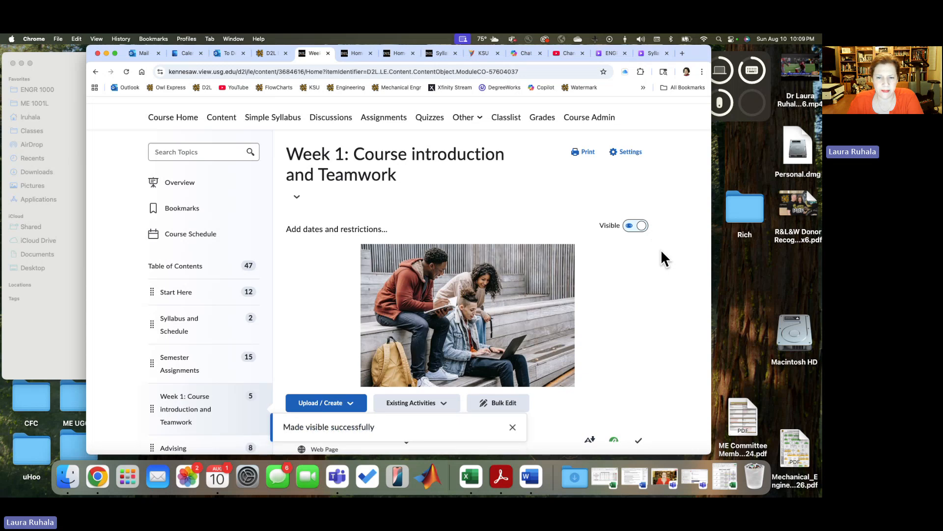
Step: Open the Advising module and set it to hidden
scroll(116, 285, "down", 10)
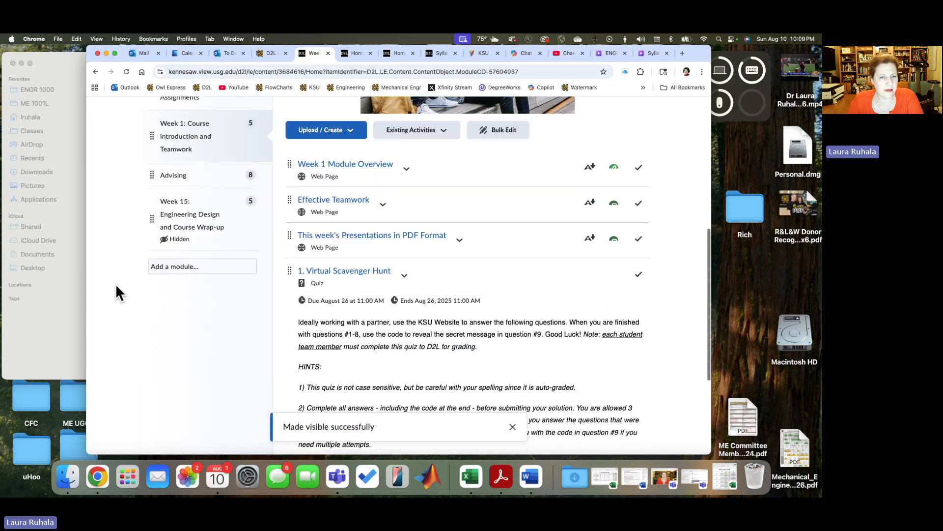
scroll(116, 285, "up", 2)
left_click(188, 240)
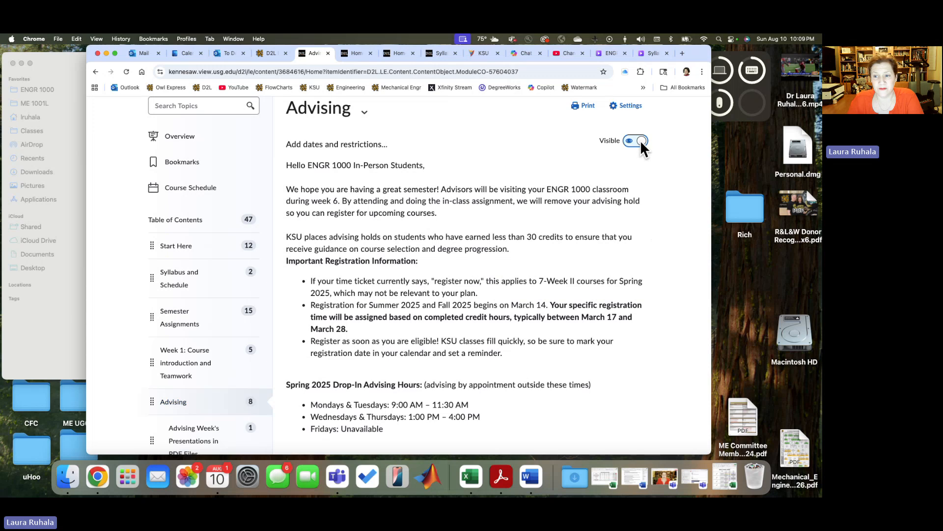
left_click(640, 141)
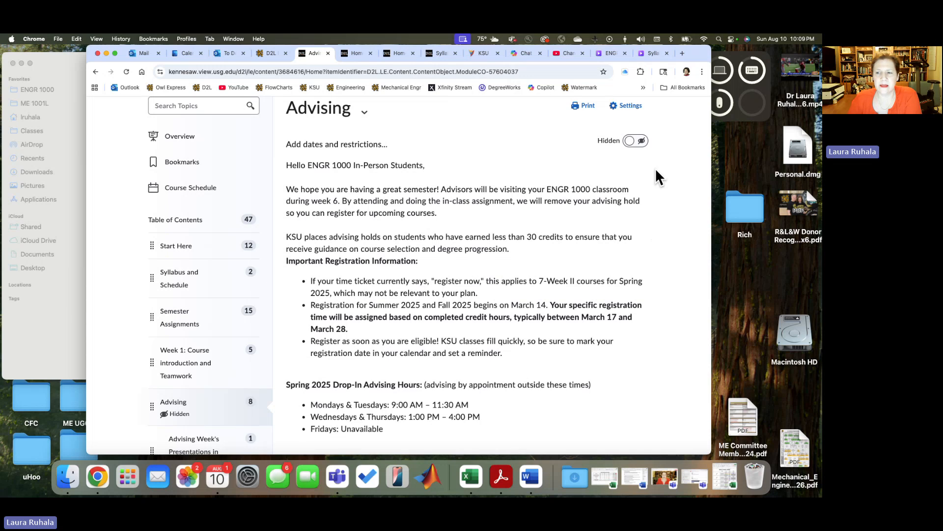
Step: Examine the Advising module's registration information, drop-in advising hours and list of linked topics
scroll(656, 172, "up", 3)
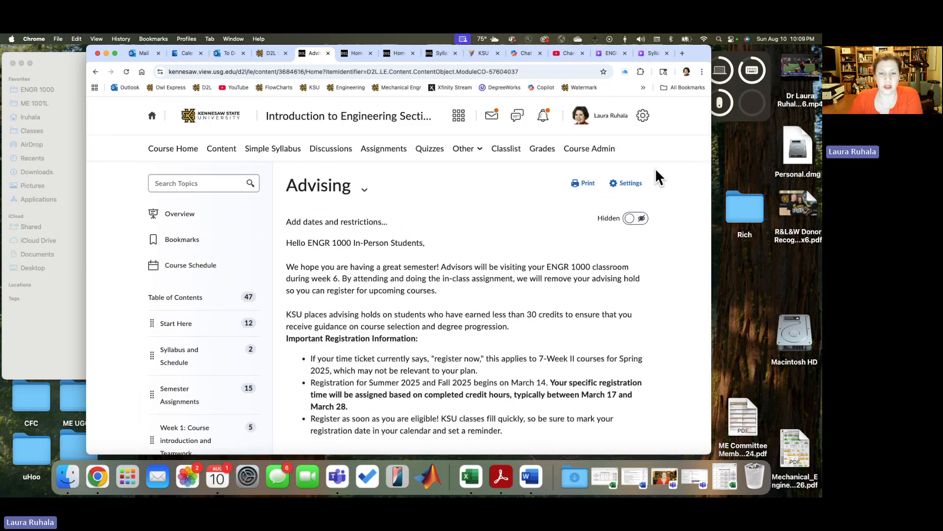
scroll(652, 199, "down", 3)
scroll(652, 198, "down", 1)
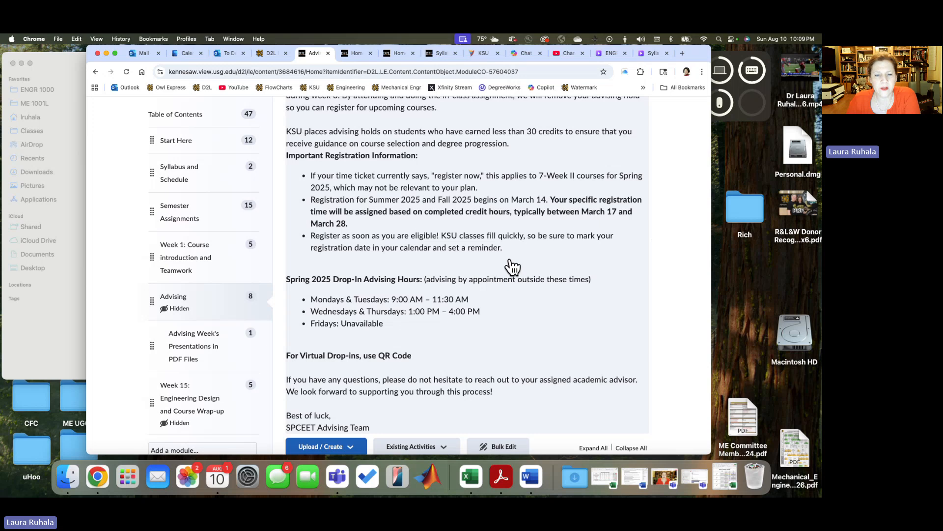
scroll(513, 266, "up", 2)
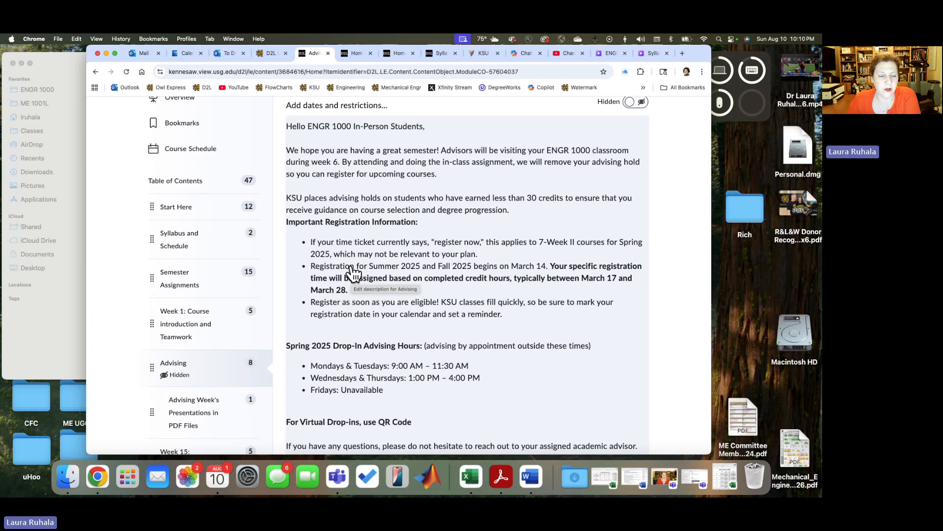
scroll(131, 276, "down", 5)
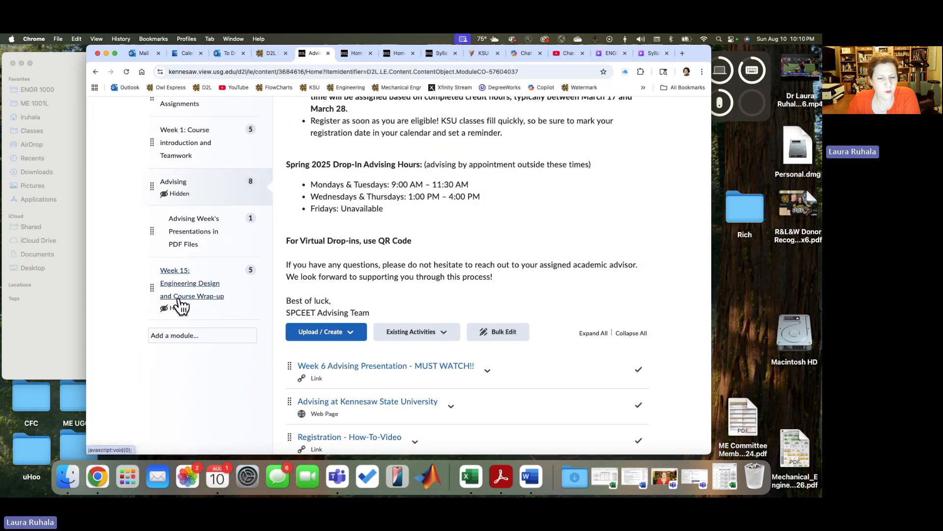
scroll(131, 290, "up", 4)
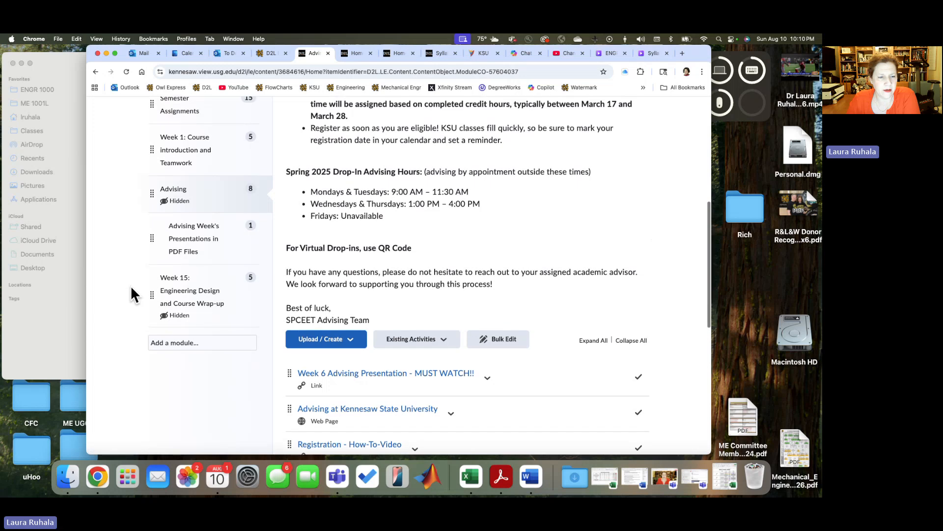
scroll(132, 290, "down", 7)
scroll(131, 290, "up", 9)
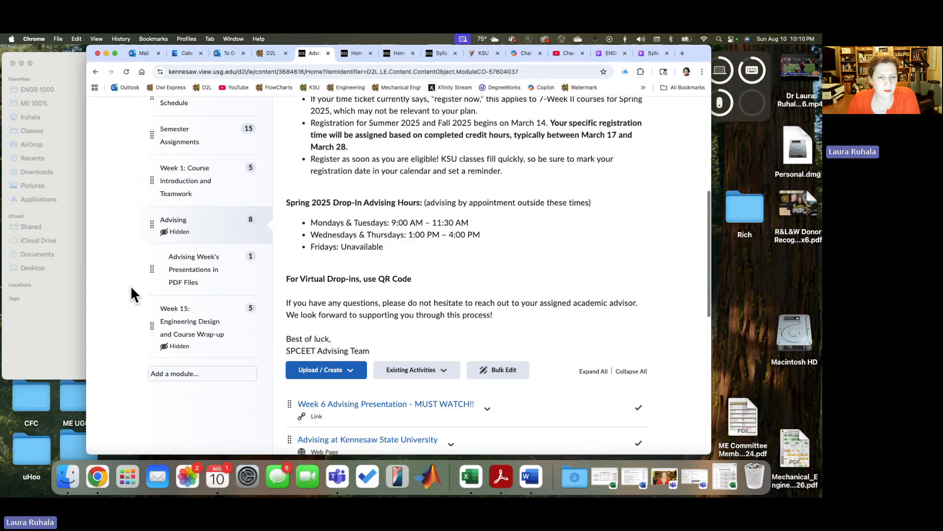
Step: Open the course's Discussions and review the Student introductions topic
scroll(131, 288, "up", 2)
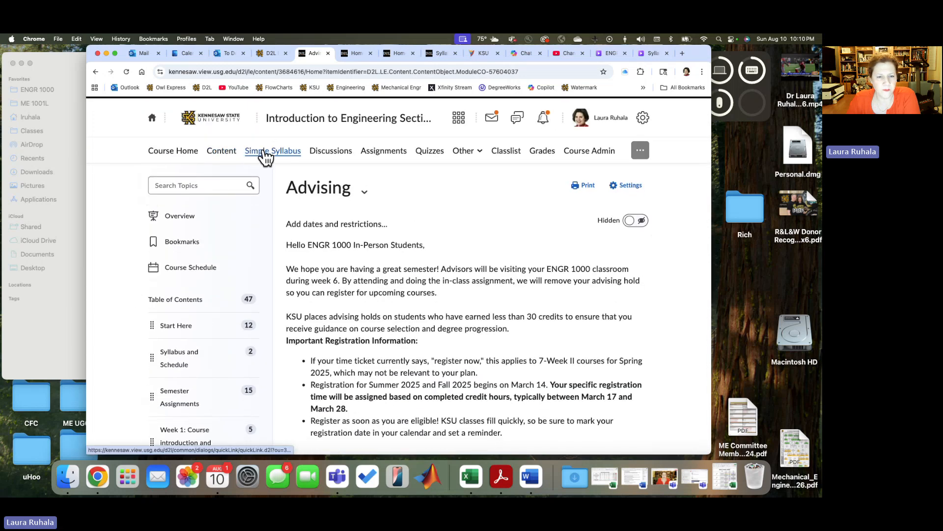
left_click(326, 156)
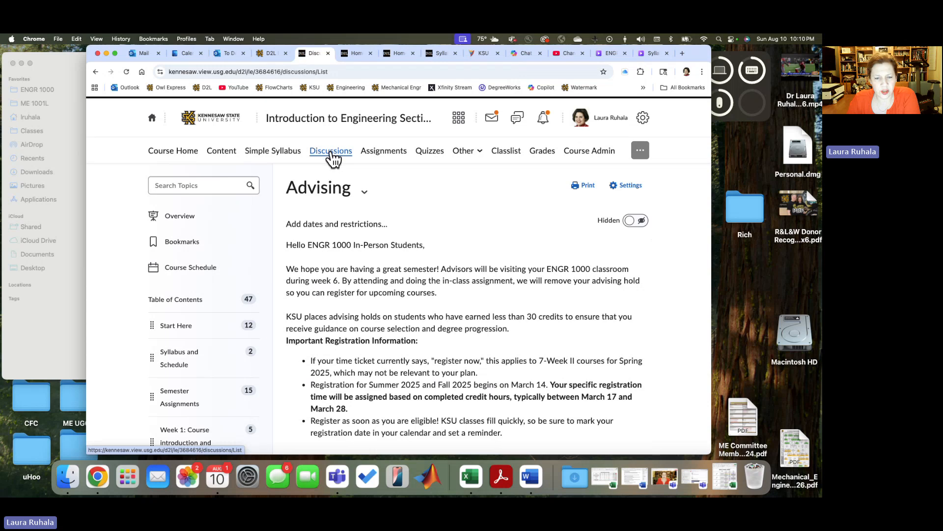
scroll(335, 306, "down", 1)
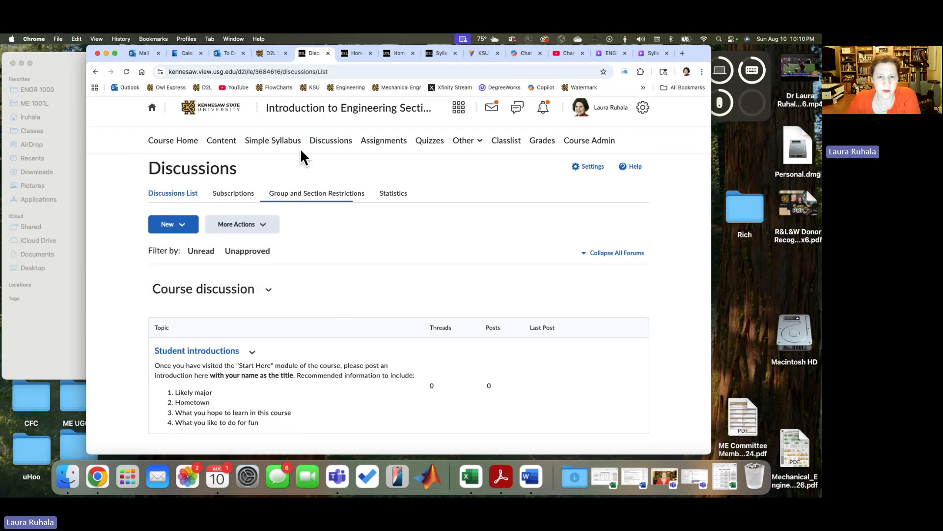
Step: Open the 2. Time Management Assignment for editing from the course's Assignments list
left_click(378, 142)
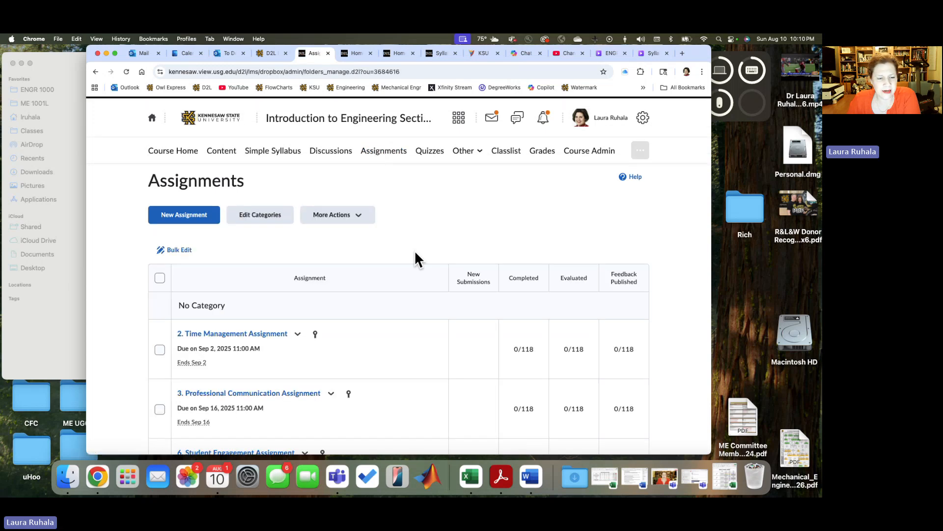
scroll(422, 253, "down", 3)
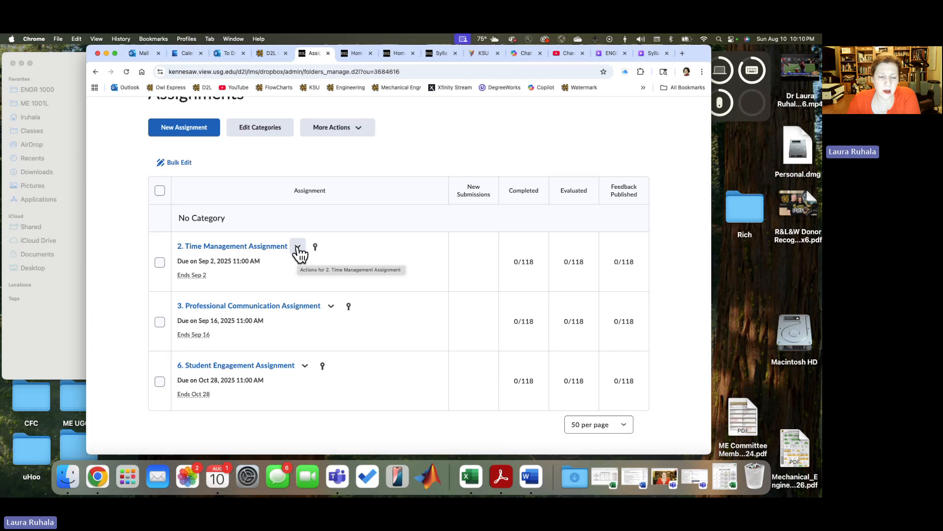
left_click(282, 247)
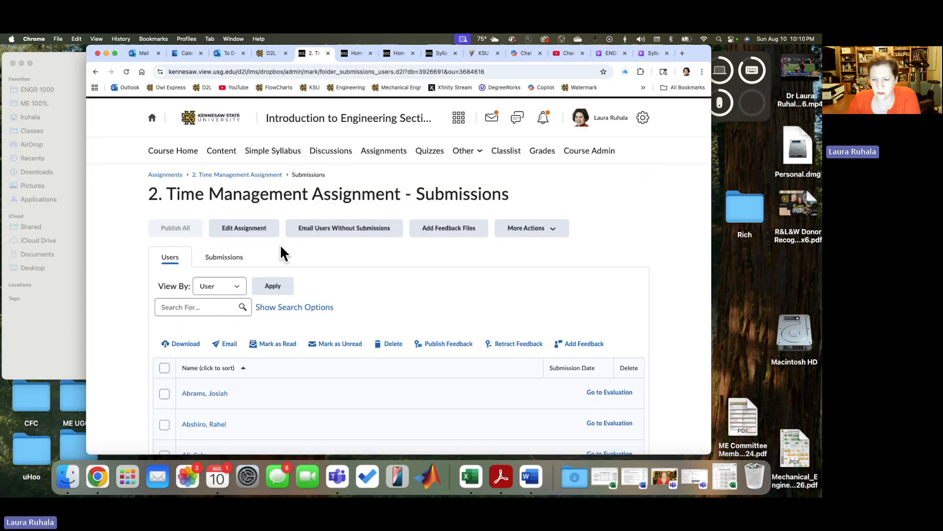
left_click(243, 228)
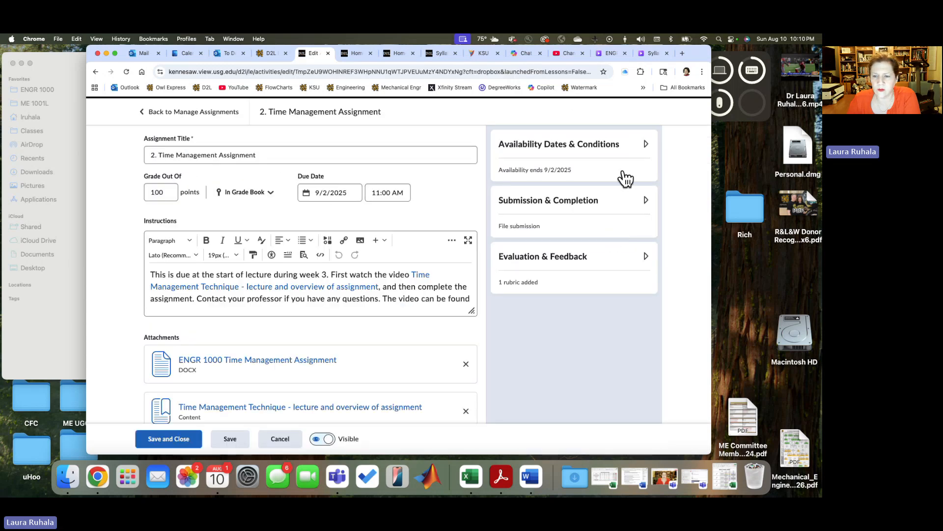
Step: Expand the Time Management Assignment Rubric under Evaluation & Feedback and examine its criteria, including the Commute Time levels
left_click(647, 258)
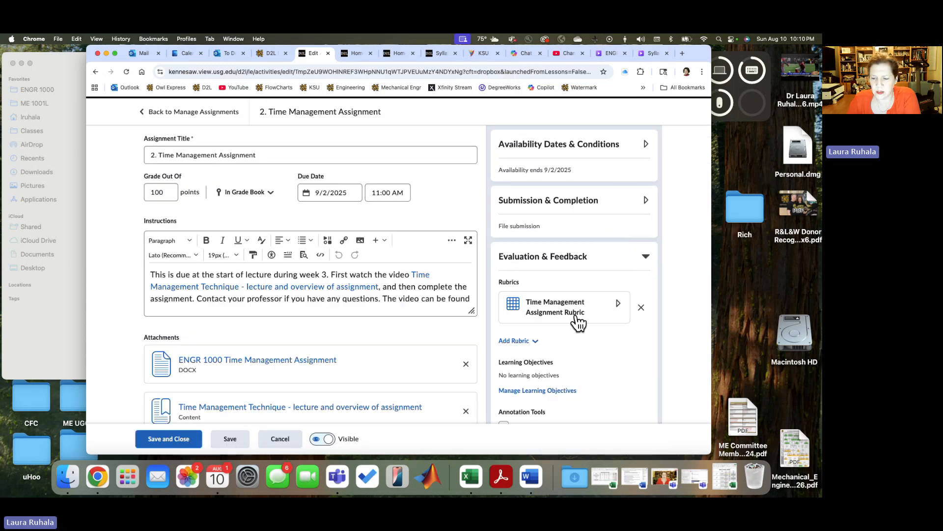
left_click(617, 305)
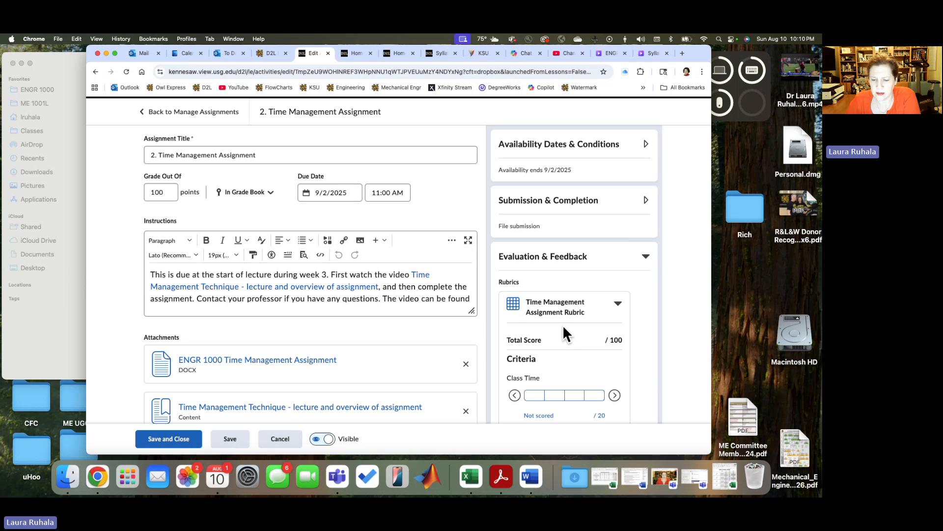
scroll(563, 325, "down", 5)
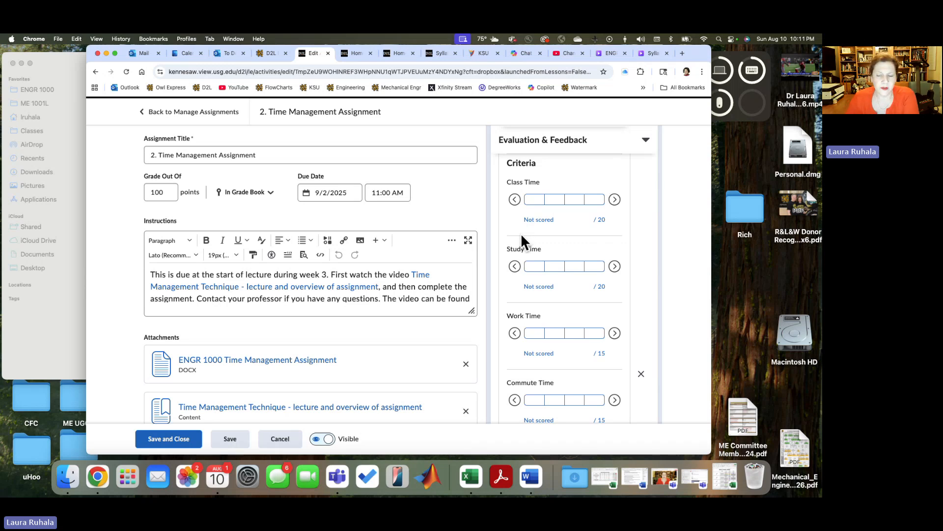
scroll(521, 236, "down", 5)
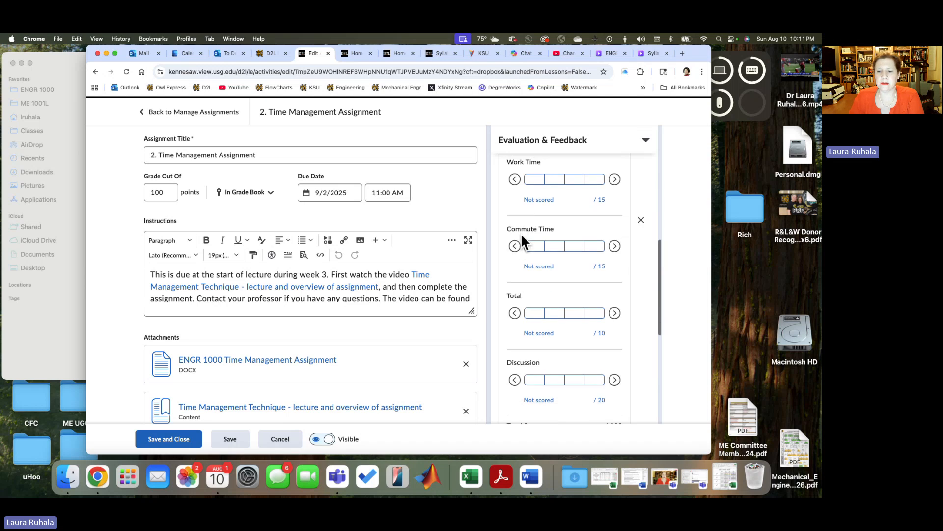
left_click(558, 223)
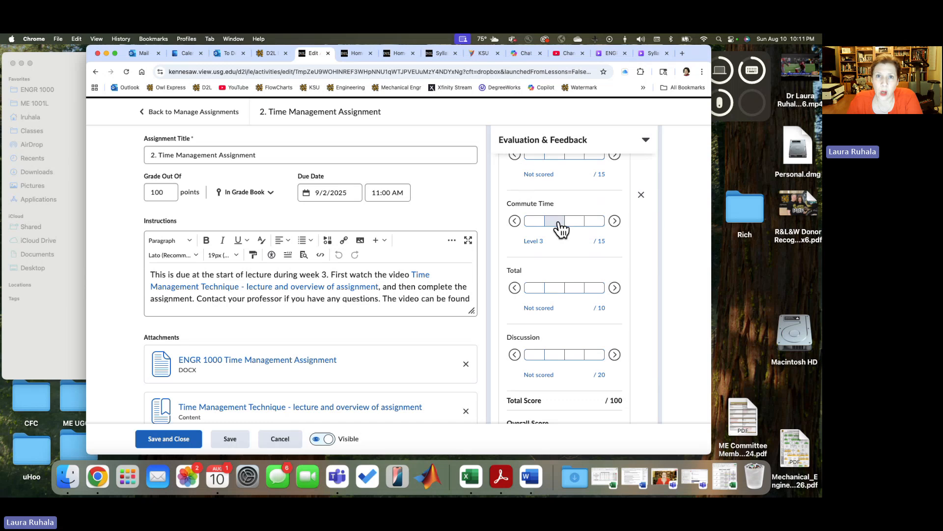
left_click(559, 224)
scroll(647, 216, "up", 10)
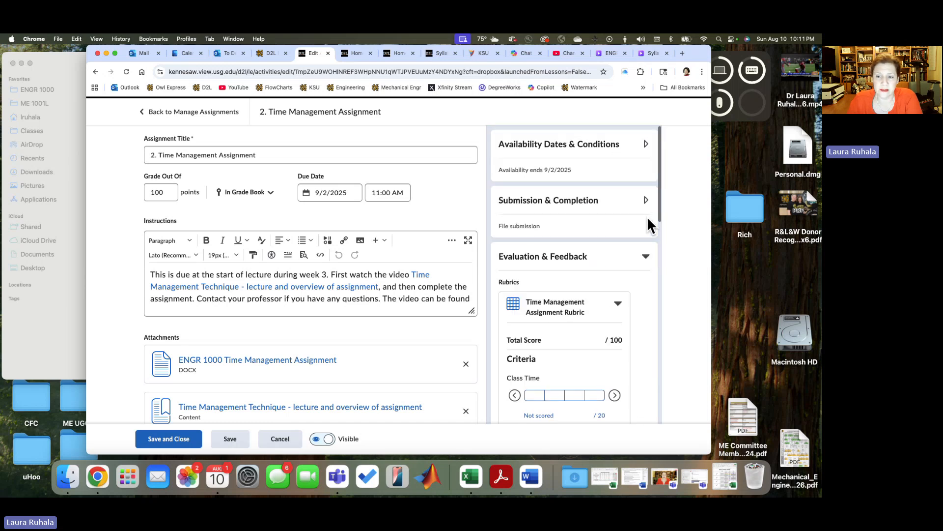
Step: Return to the Assignments list and review the due and end dates of the three assignments
left_click(187, 116)
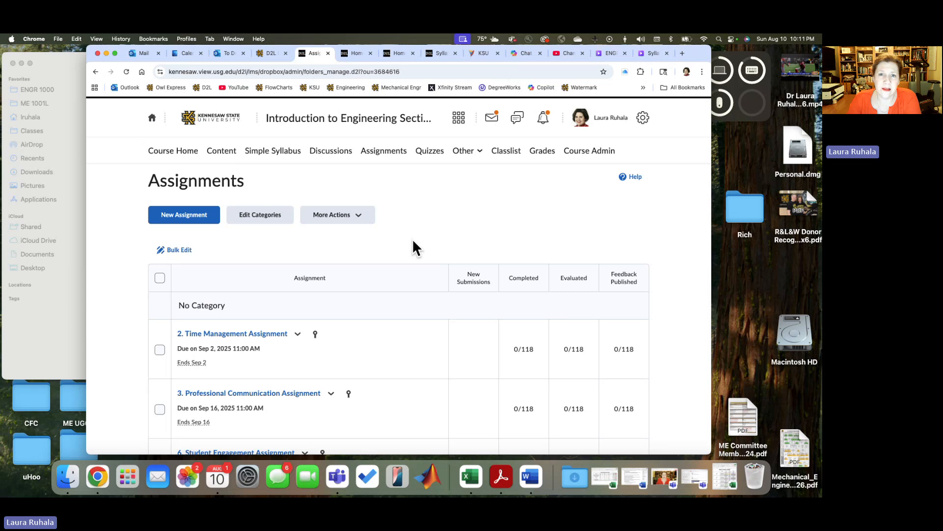
scroll(413, 242, "down", 3)
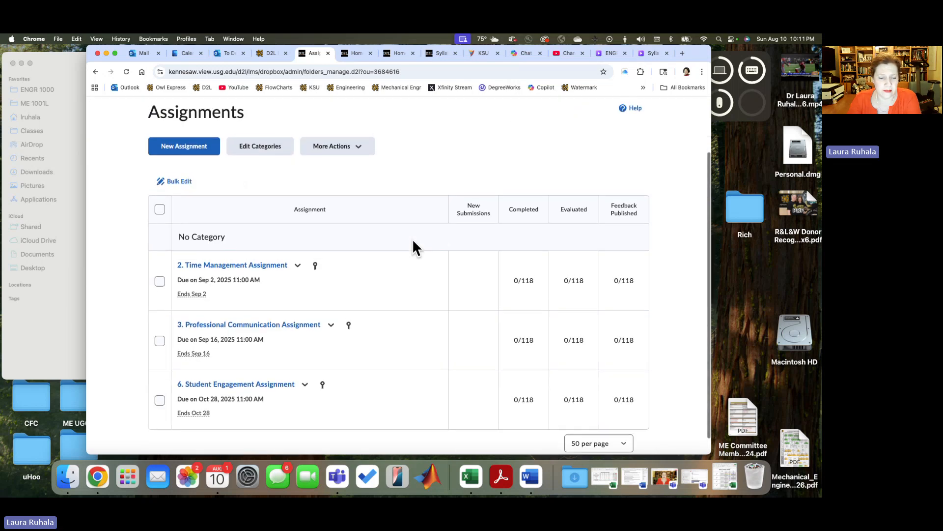
scroll(413, 244, "up", 3)
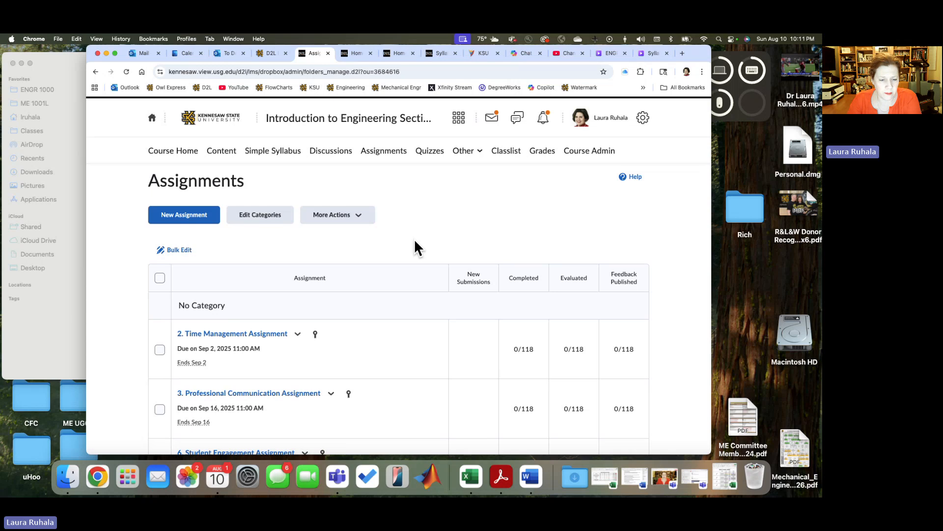
scroll(415, 247, "down", 3)
scroll(415, 247, "up", 2)
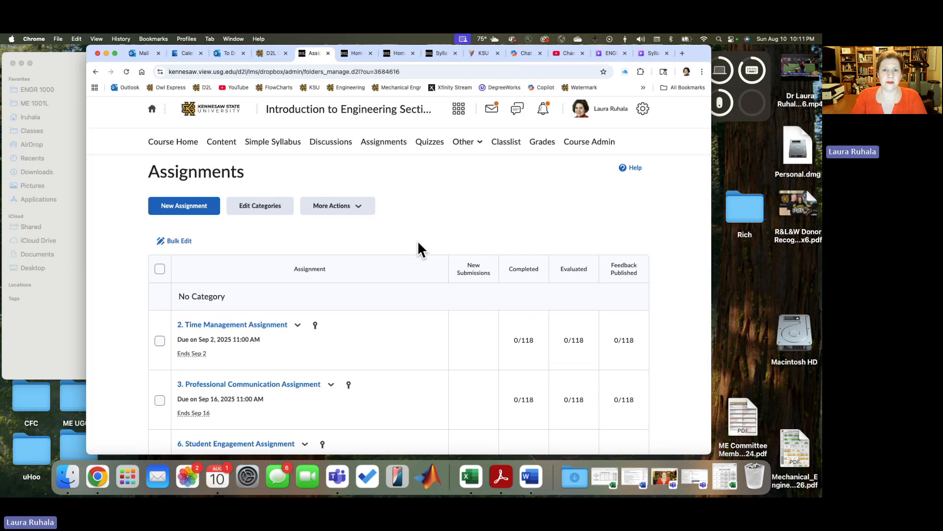
scroll(408, 234, "down", 3)
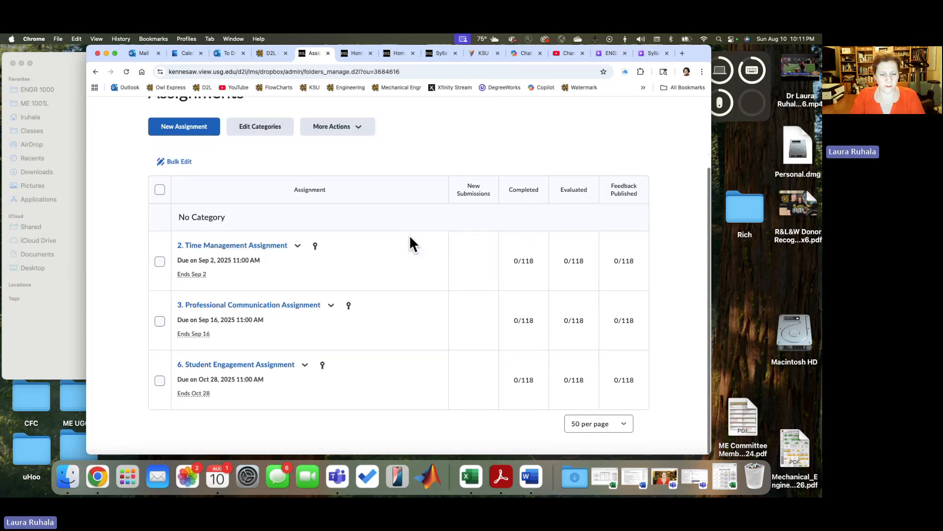
Step: Open the course's list of quizzes
scroll(408, 235, "up", 4)
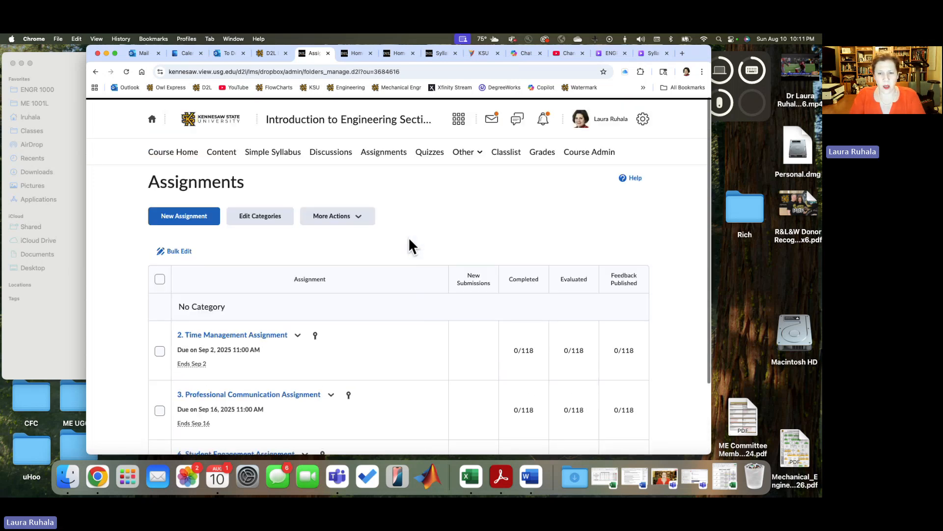
left_click(428, 151)
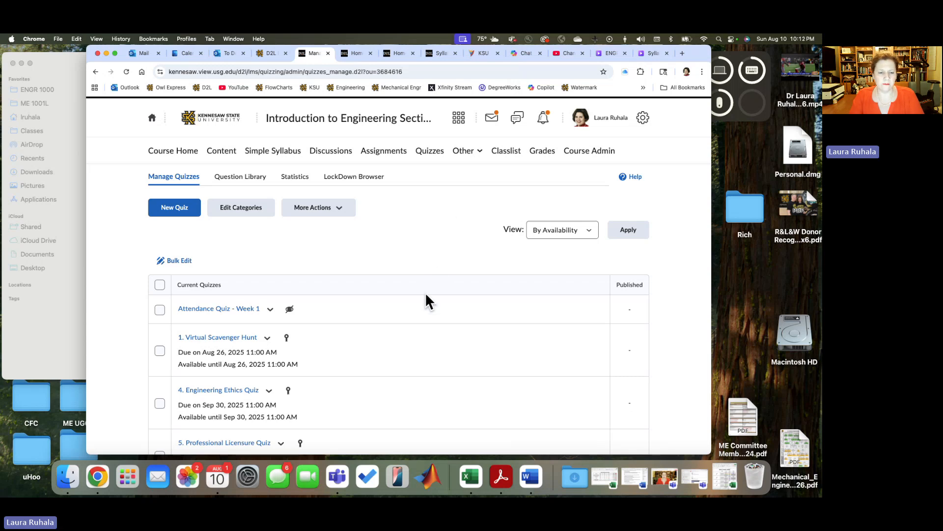
Step: Examine the course's quiz list, including due dates, availability dates and visibility of the numbered quizzes, attendance quizzes and surveys
scroll(426, 297, "down", 5)
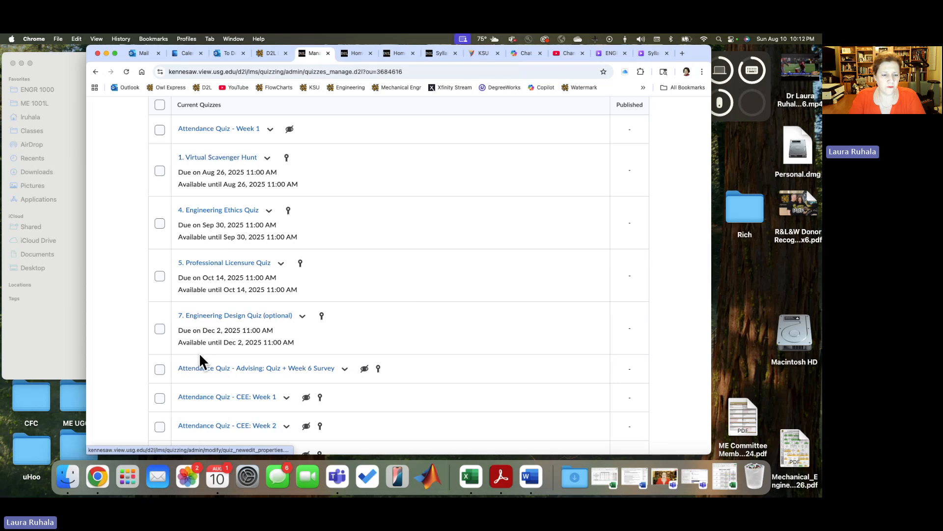
scroll(199, 354, "down", 1)
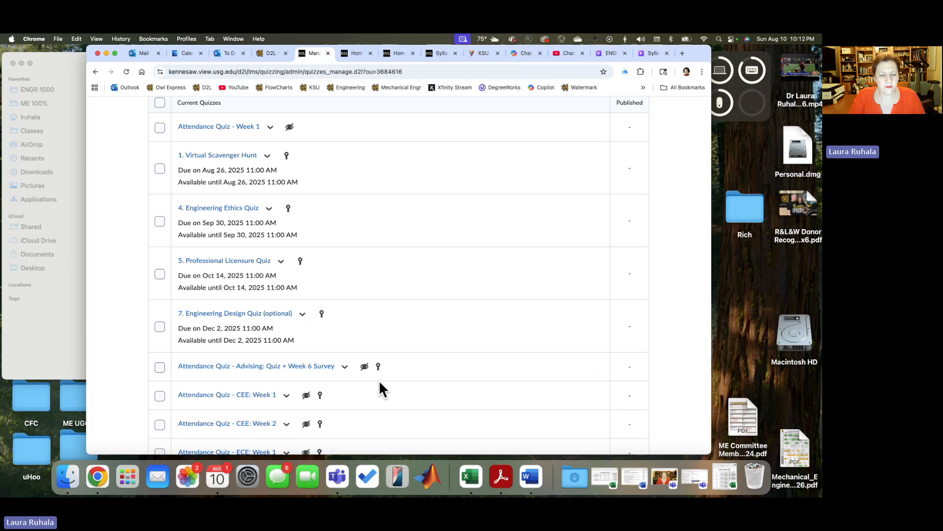
scroll(380, 383, "down", 10)
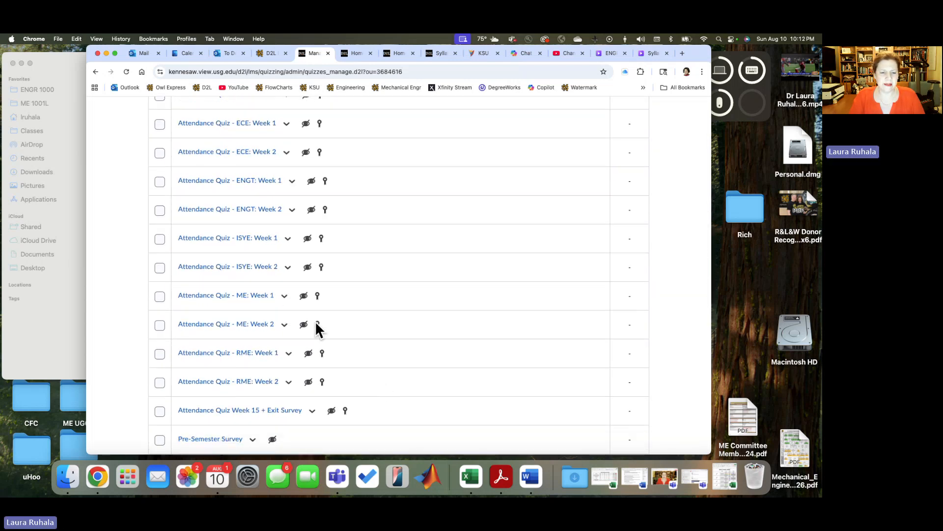
scroll(272, 324, "up", 3)
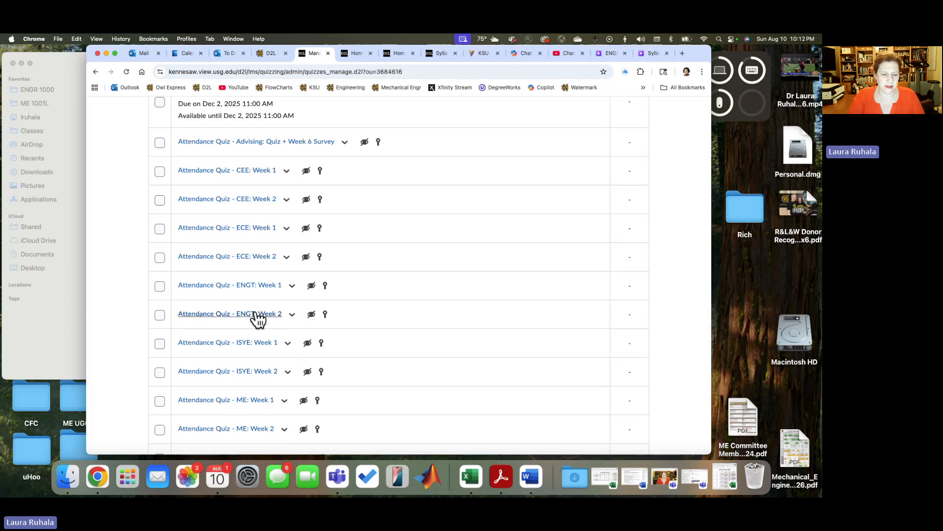
scroll(256, 383, "down", 3)
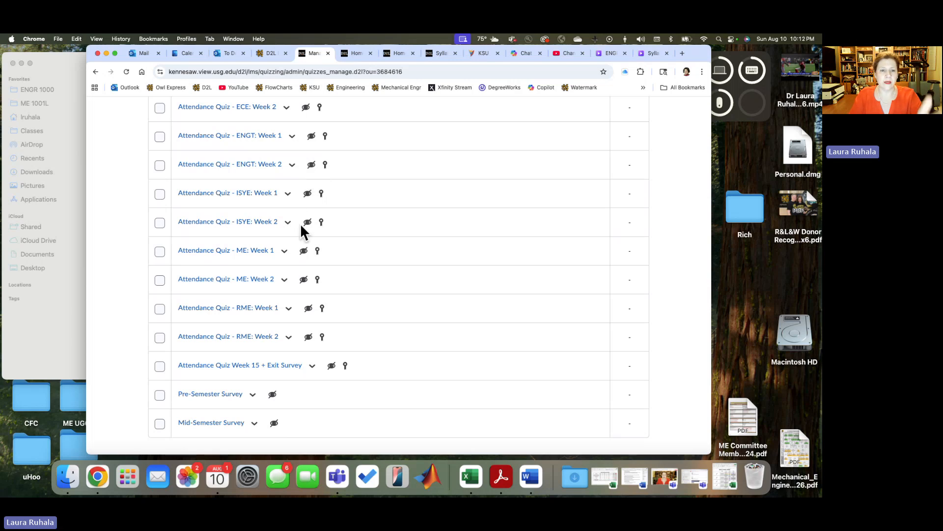
scroll(301, 223, "up", 2)
scroll(299, 213, "up", 10)
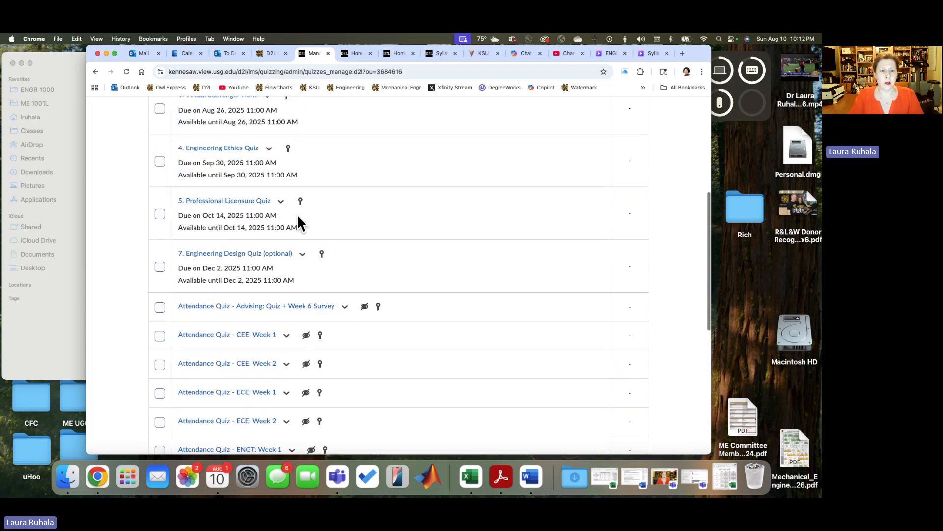
scroll(302, 224, "up", 3)
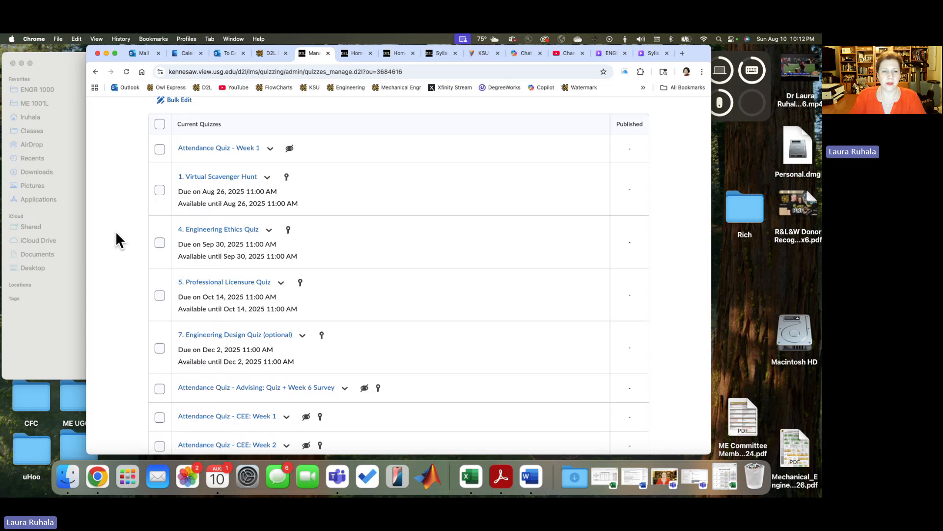
scroll(116, 231, "up", 5)
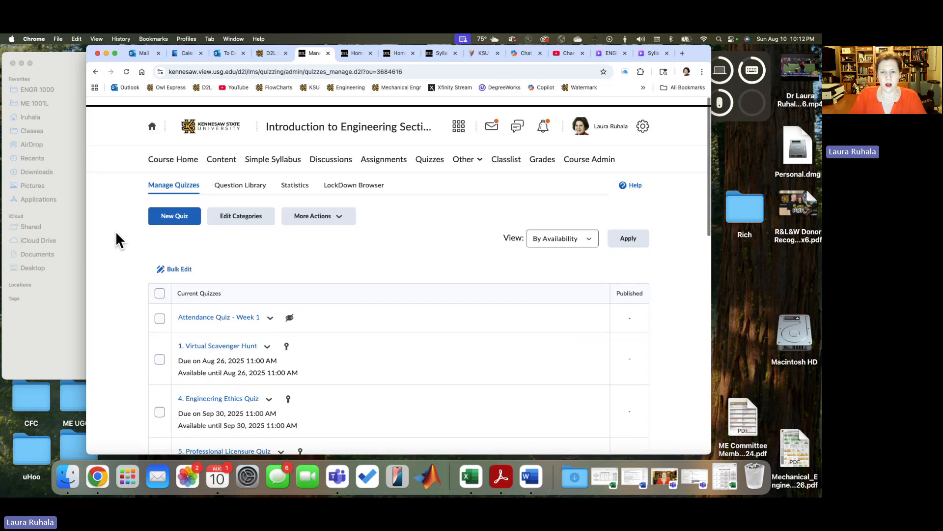
Step: Open the course Classlist, and in Excel review the section groups and instructors on the Sections sheet of ENGR 1000 Rotation Schedule Fall 2025
left_click(507, 153)
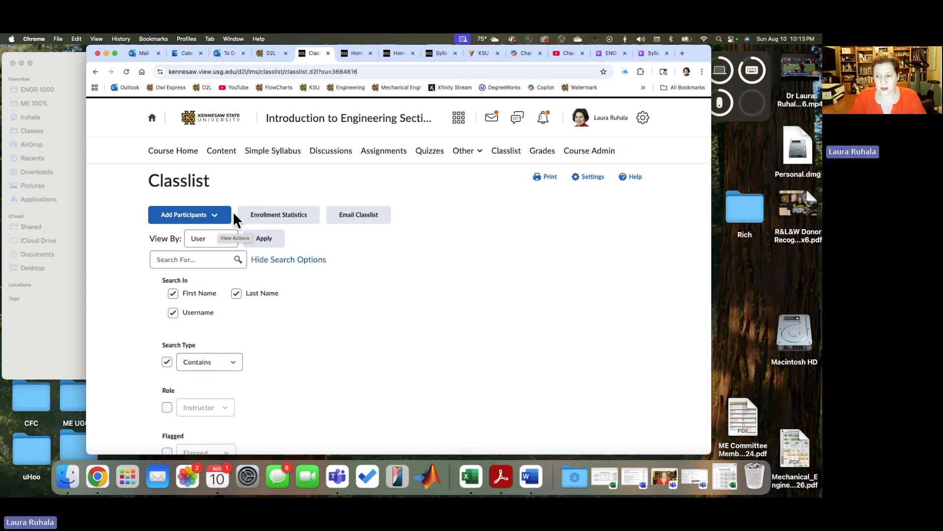
left_click(726, 473)
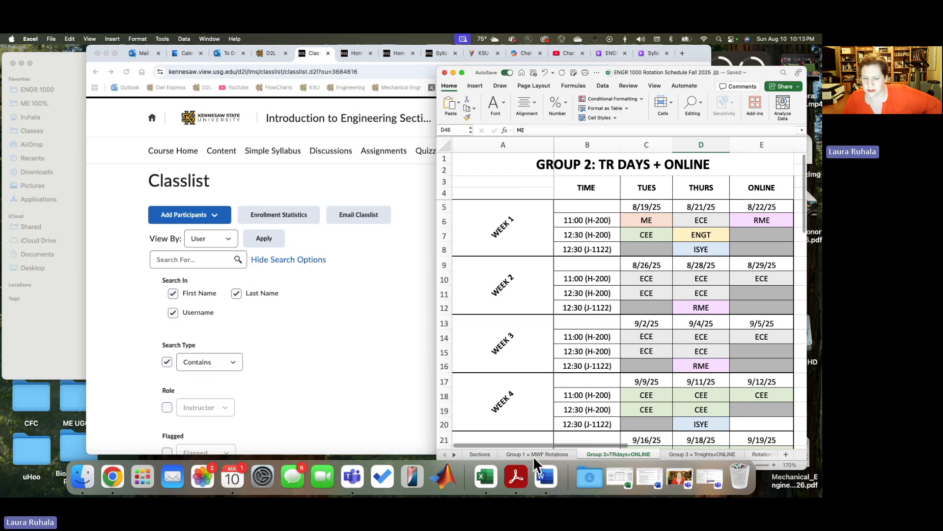
left_click(477, 454)
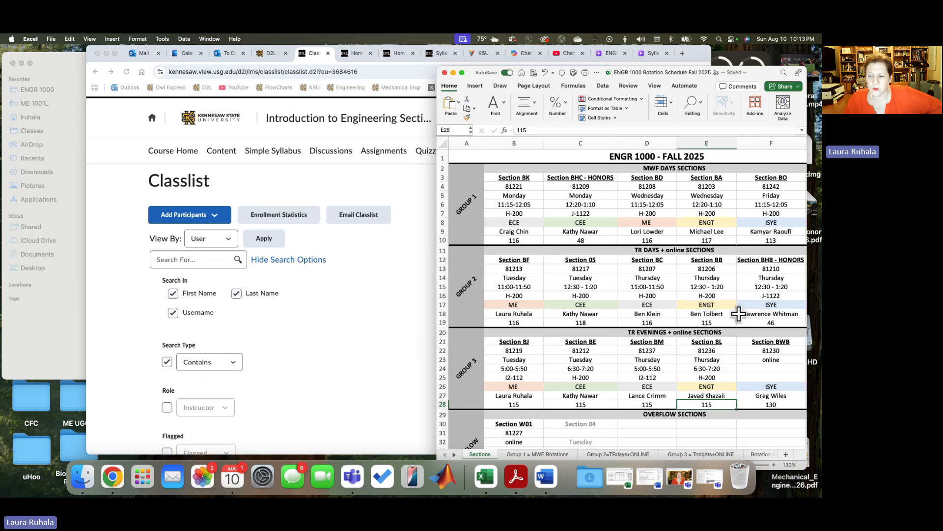
scroll(742, 313, "right", 1)
scroll(742, 314, "right", 2)
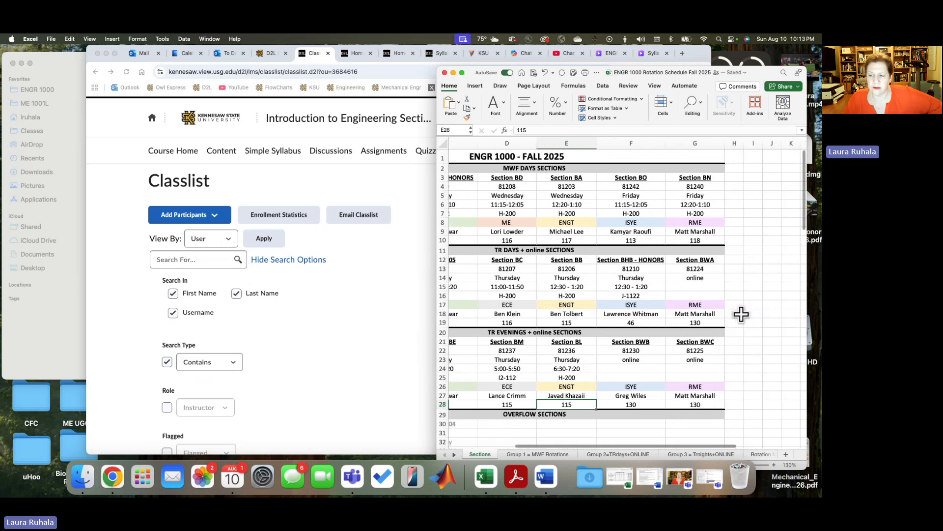
scroll(742, 311, "left", 3)
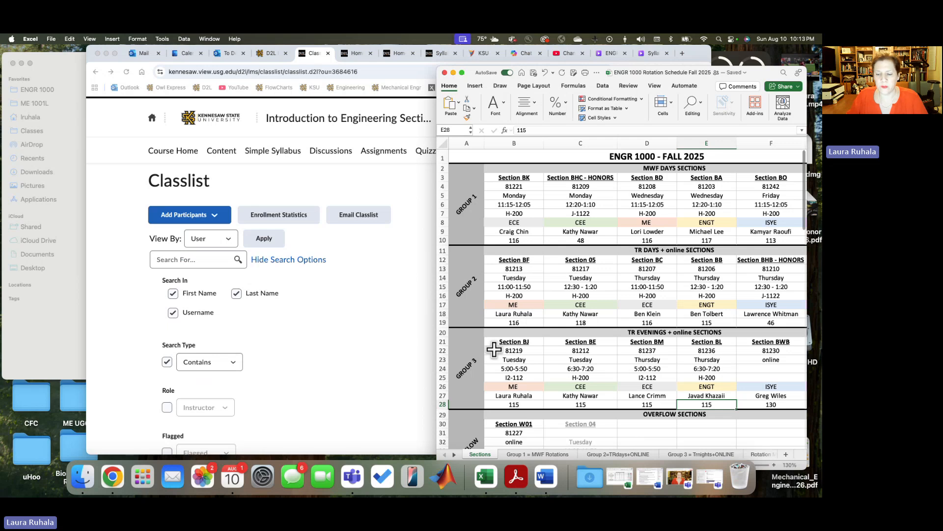
scroll(639, 356, "right", 1)
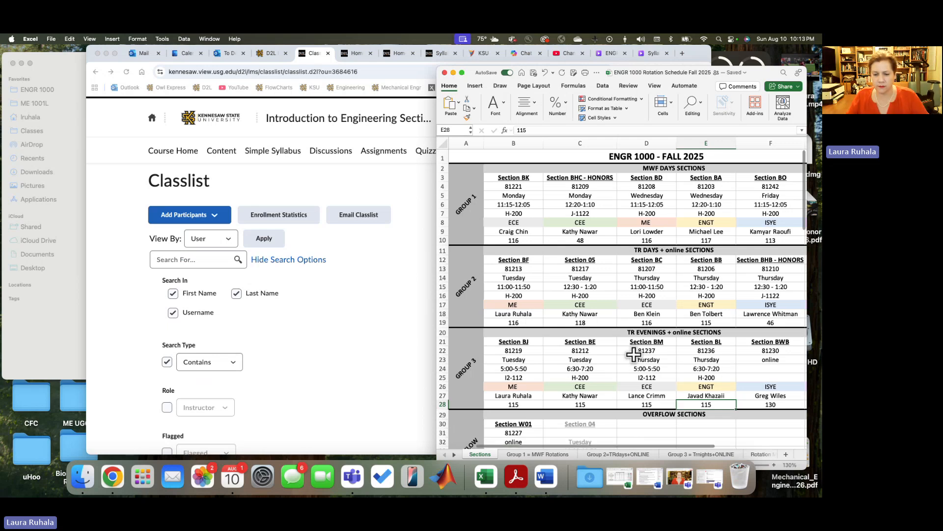
scroll(281, 386, "down", 1)
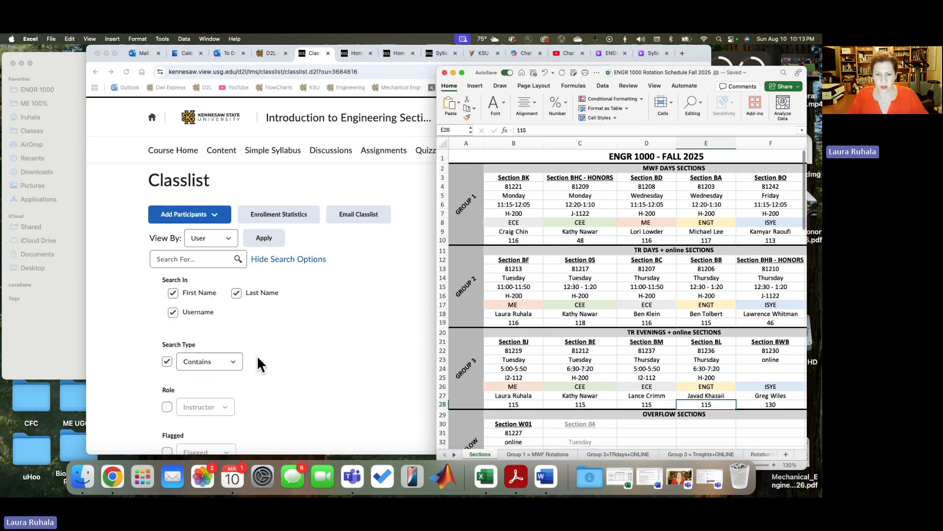
Step: Return to the Classlist in Chrome and set its roster to display 200 users per page
left_click(299, 301)
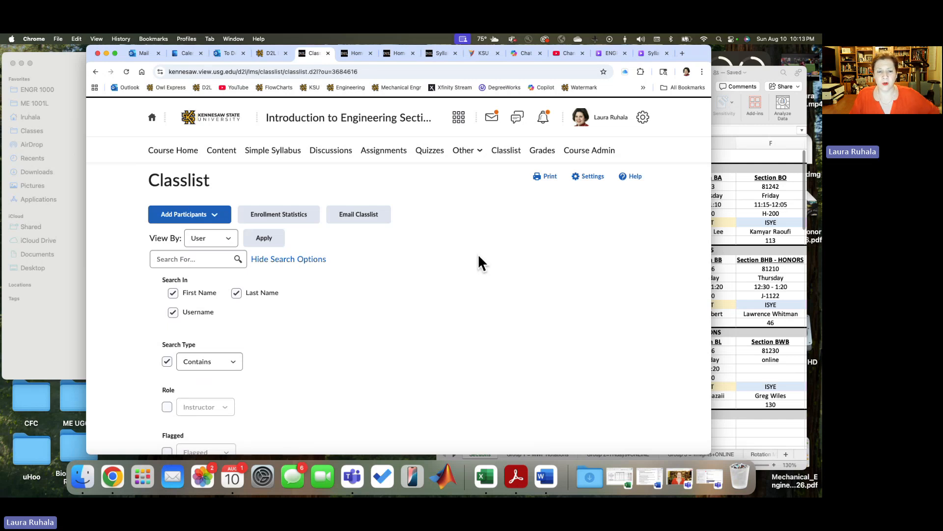
scroll(406, 278, "down", 10)
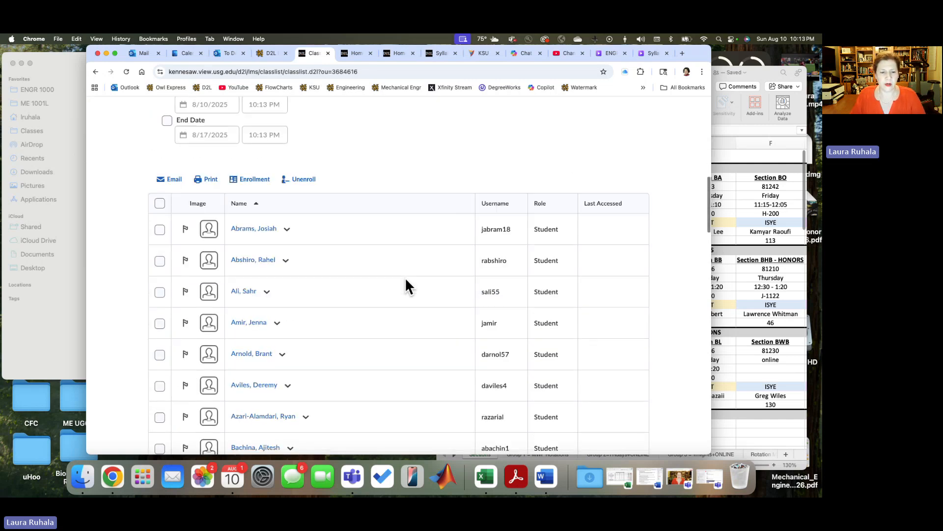
scroll(404, 277, "down", 5)
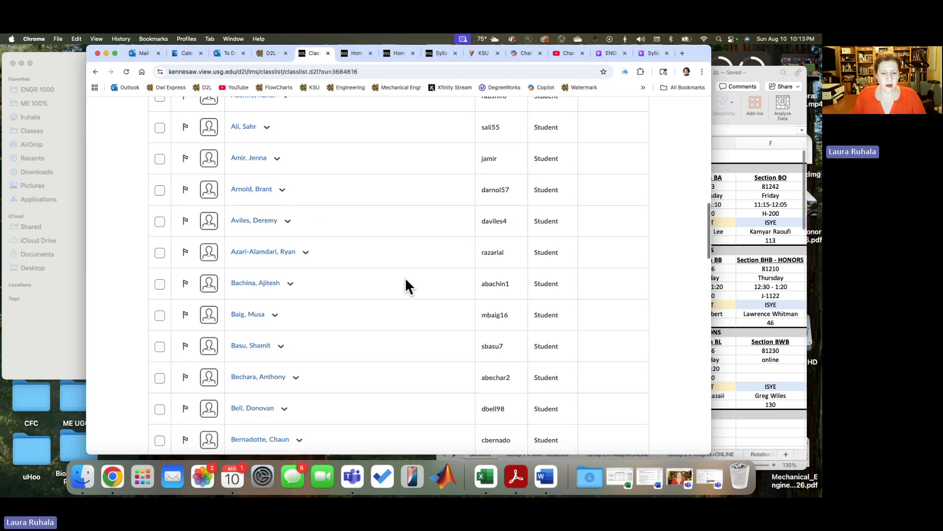
scroll(405, 277, "down", 7)
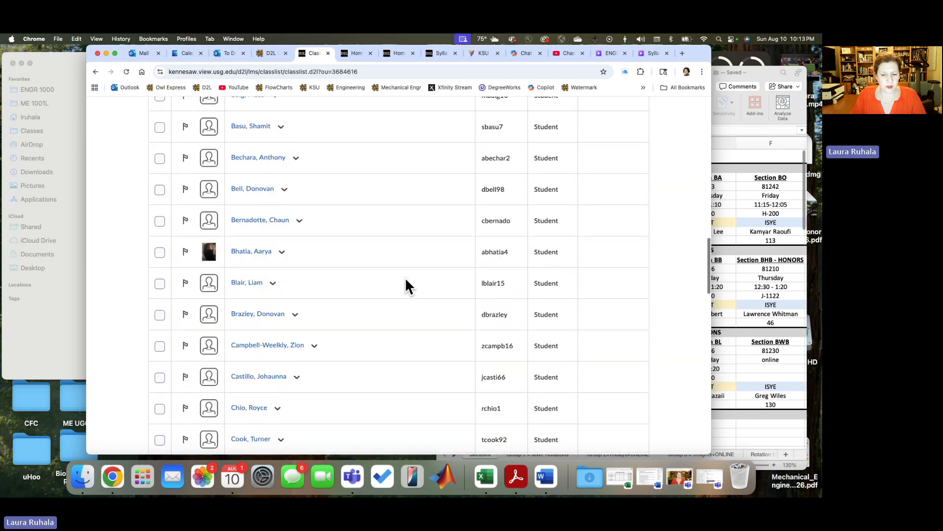
scroll(405, 277, "down", 20)
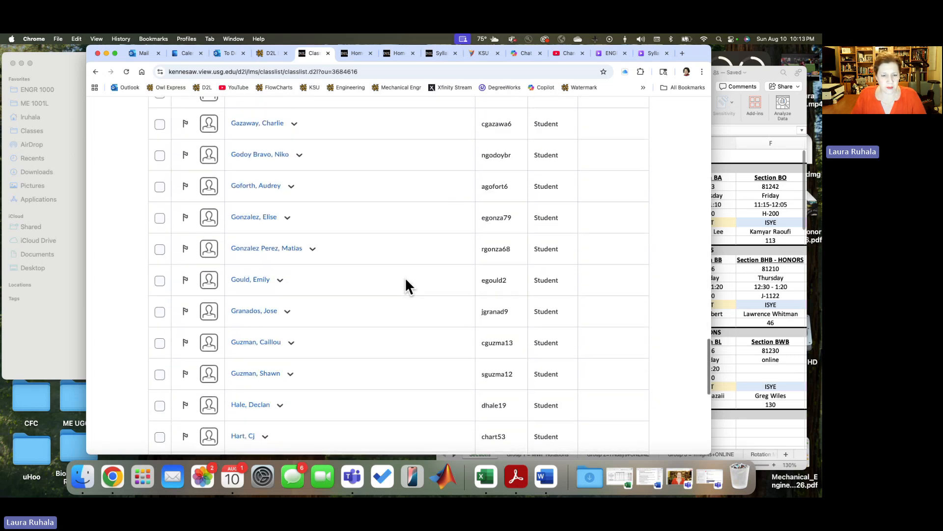
scroll(405, 277, "down", 15)
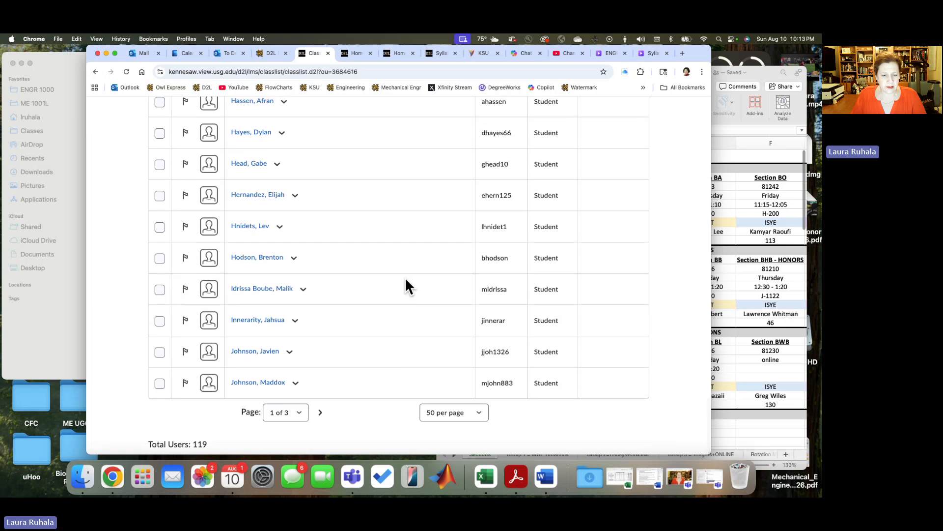
left_click(480, 412)
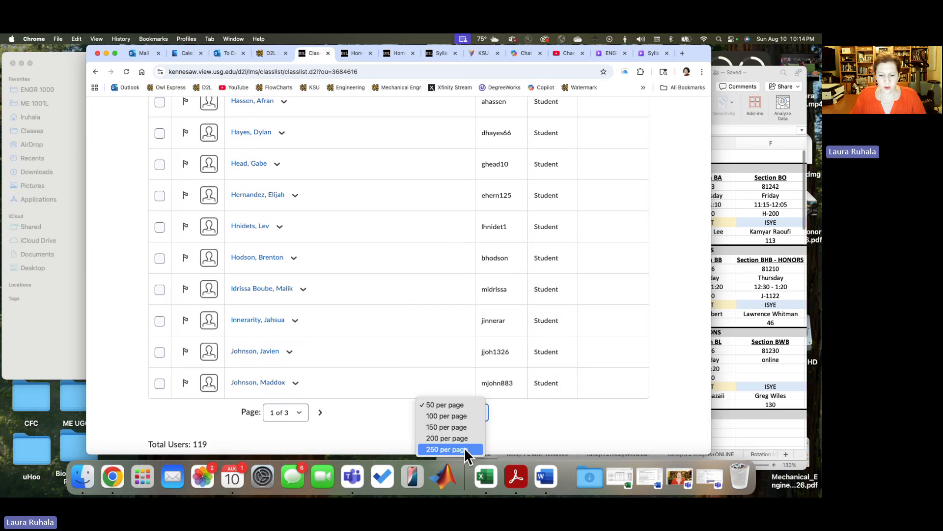
left_click(465, 437)
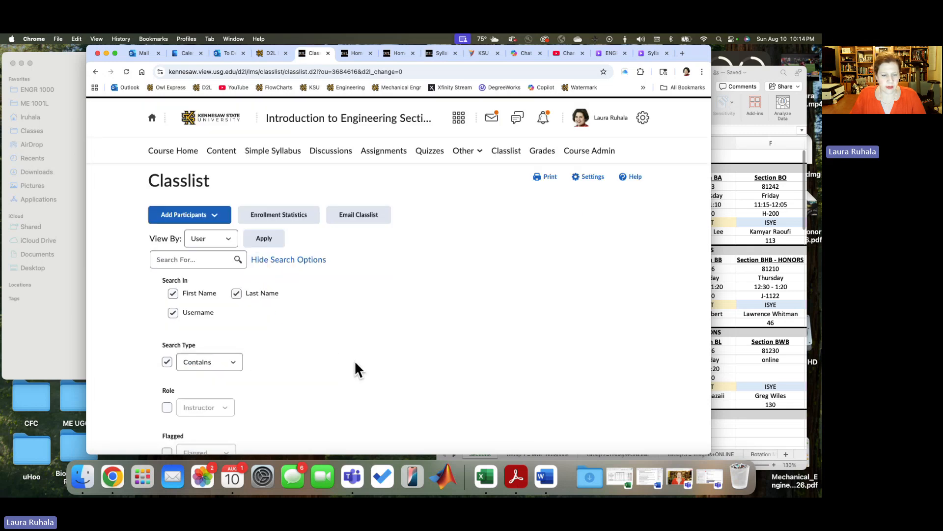
Step: Look through the Classlist roster and compare it with the instructors and sections on the Excel Sections sheet
scroll(369, 350, "down", 5)
scroll(368, 350, "down", 5)
scroll(368, 350, "up", 4)
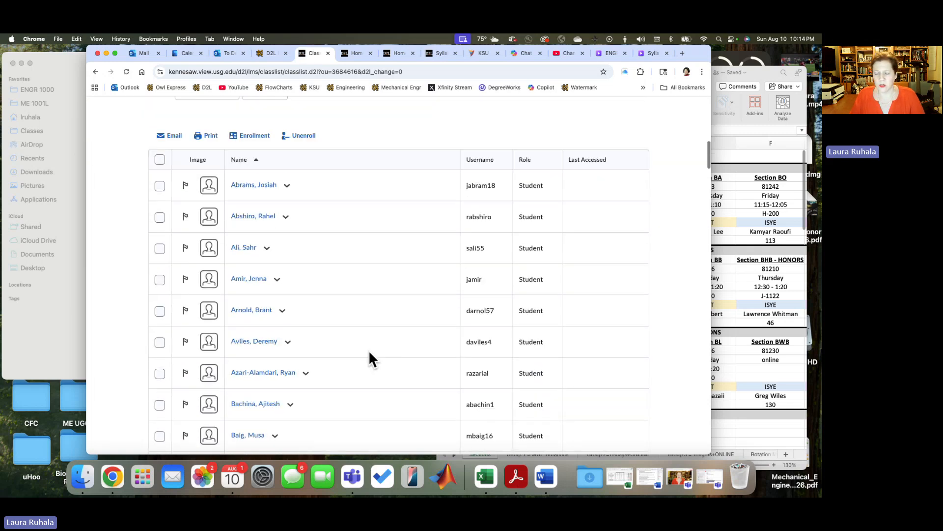
left_click(758, 290)
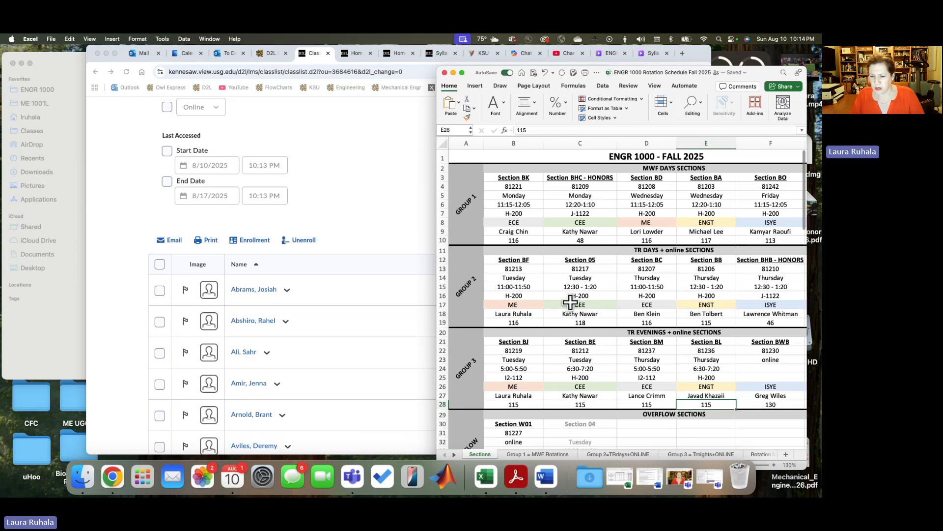
scroll(631, 302, "right", 3)
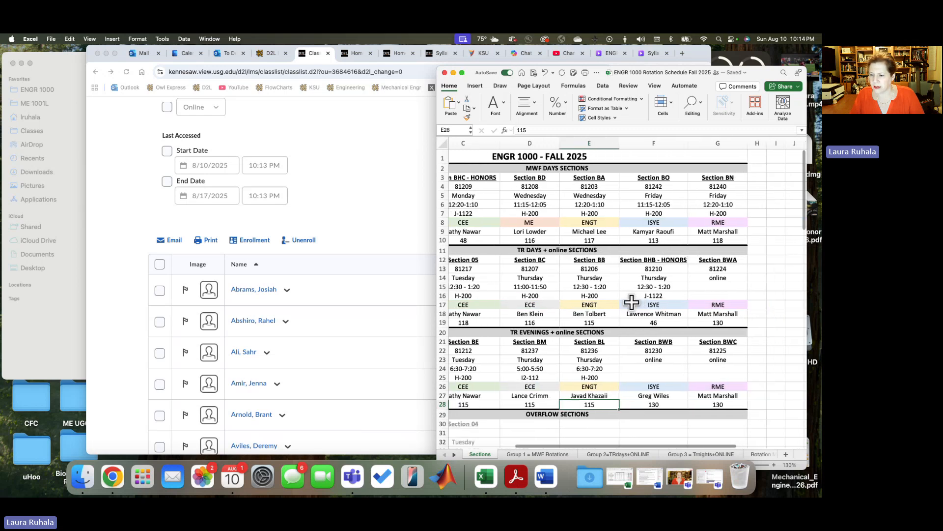
scroll(631, 302, "left", 3)
left_click(364, 284)
scroll(366, 285, "down", 10)
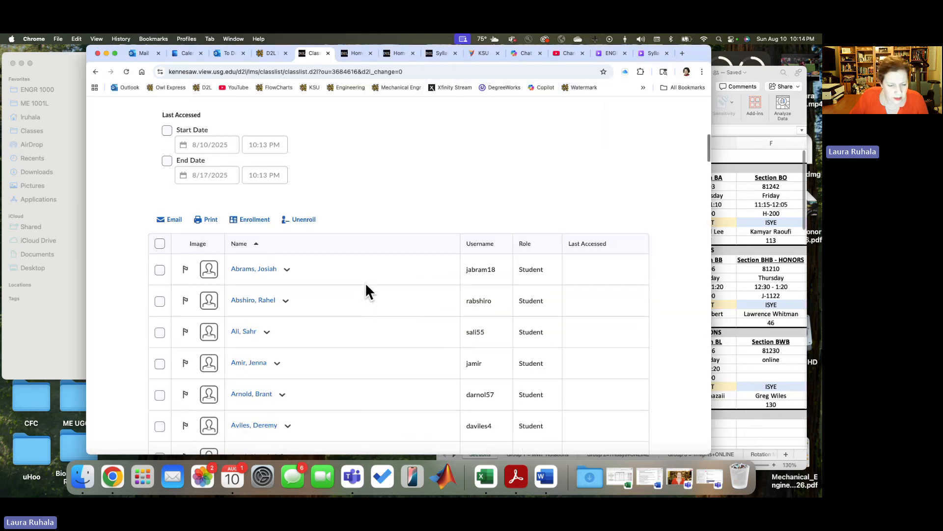
scroll(366, 286, "down", 12)
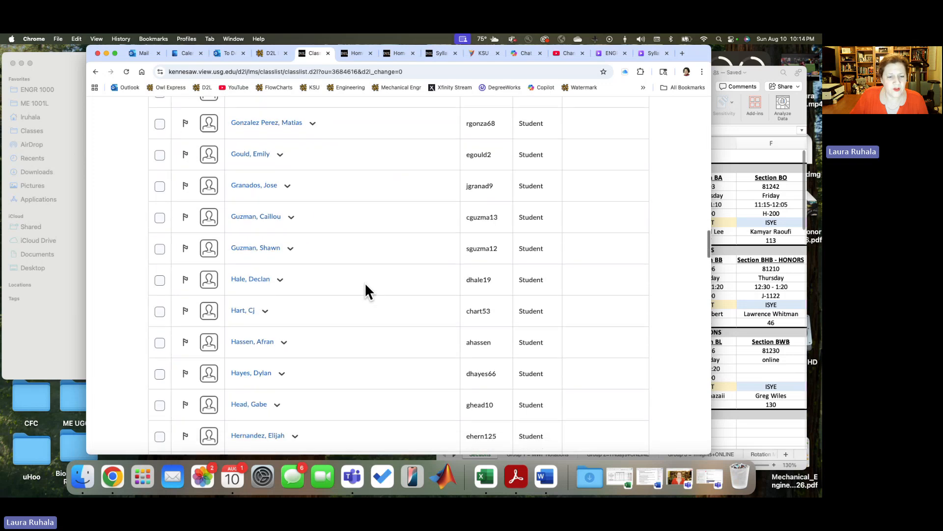
scroll(366, 286, "down", 10)
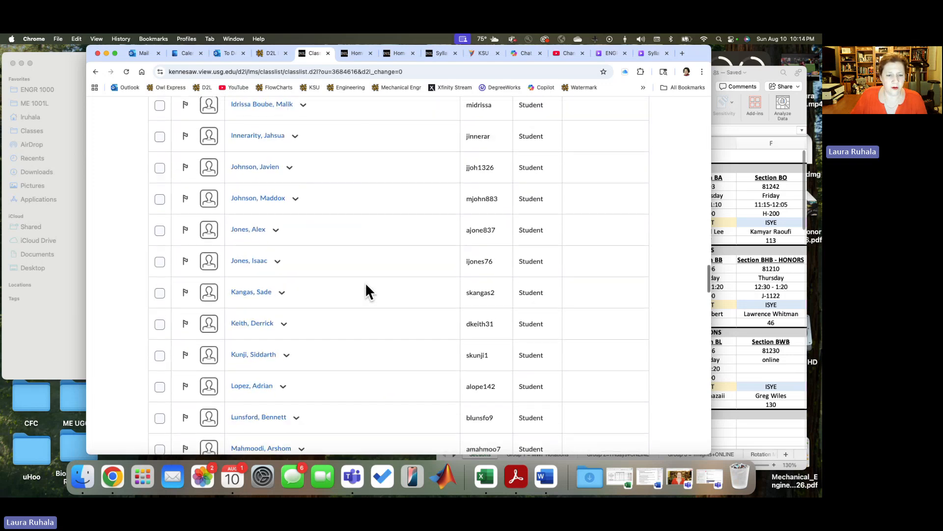
scroll(366, 285, "down", 2)
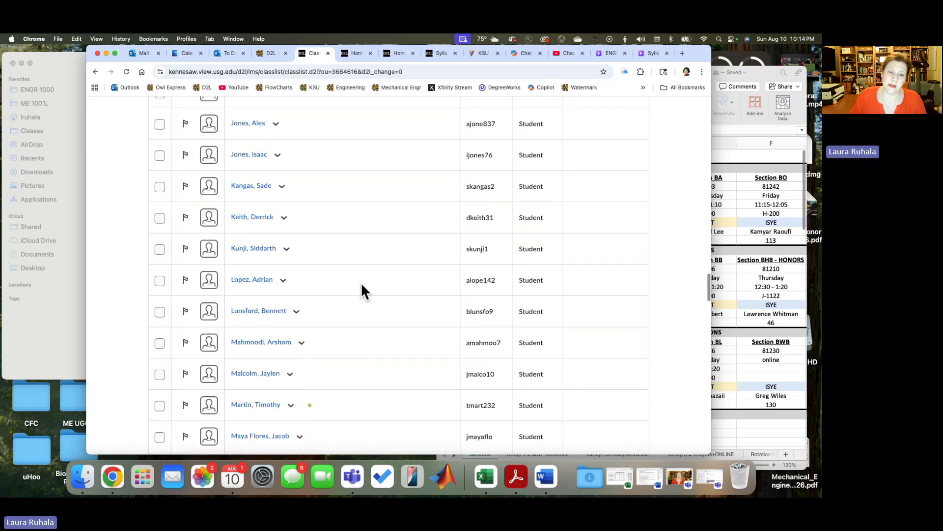
scroll(408, 238, "up", 20)
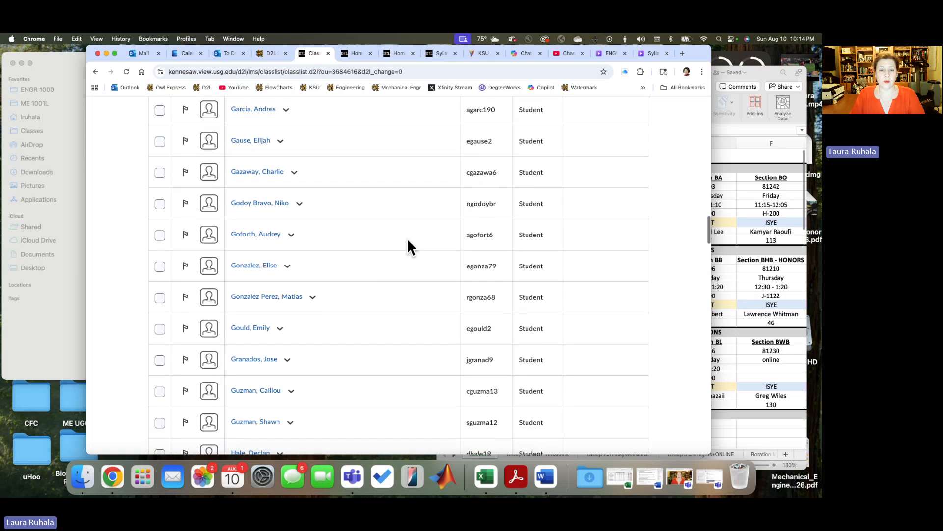
left_click(754, 270)
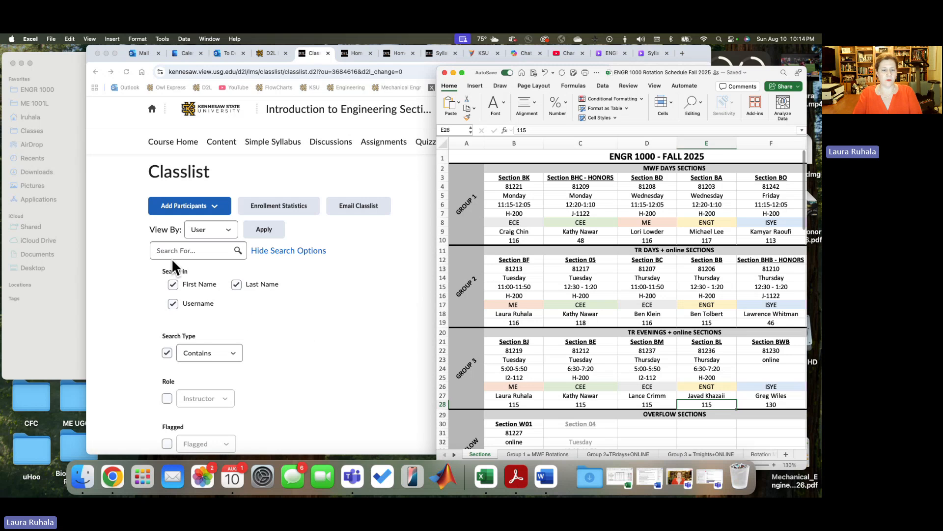
Step: Start adding existing users to the Classlist and search by full name for the Group 2 CEE instructor of Section 05
left_click(214, 208)
left_click(215, 209)
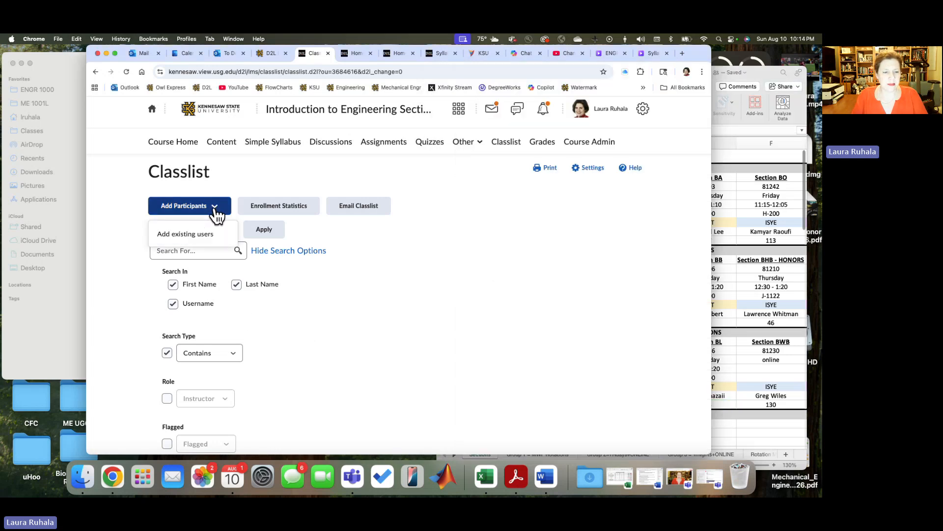
left_click(200, 234)
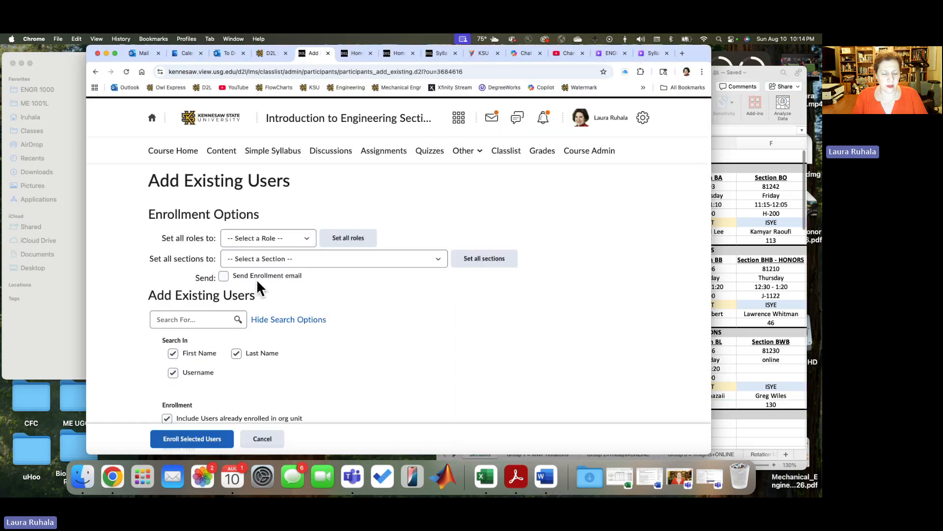
left_click(207, 318)
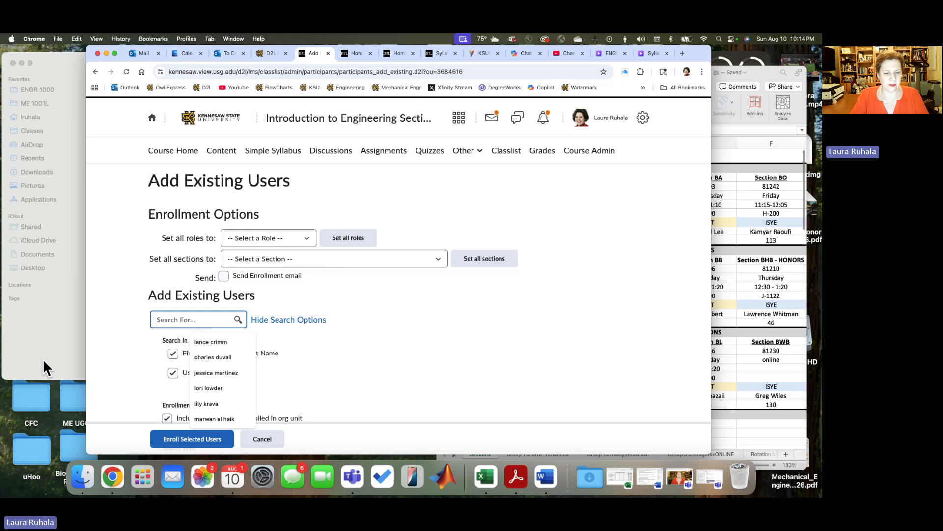
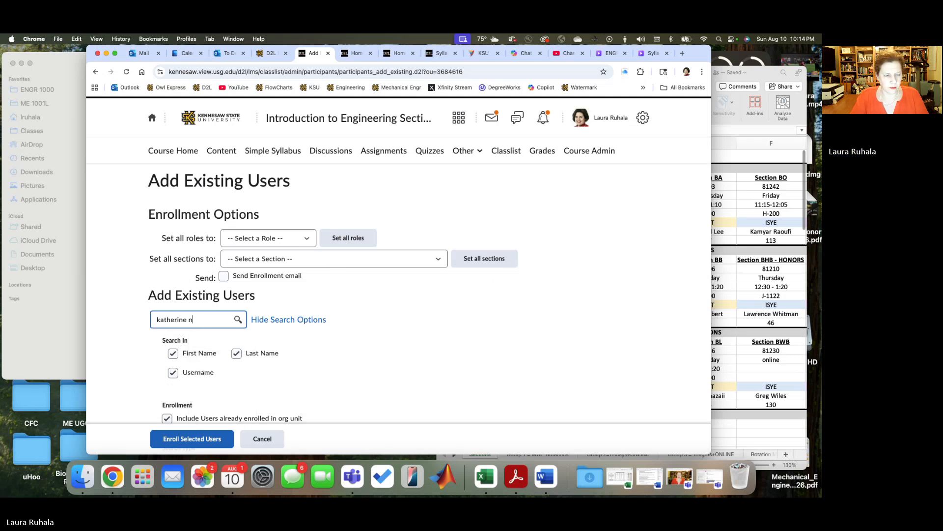
key("Return")
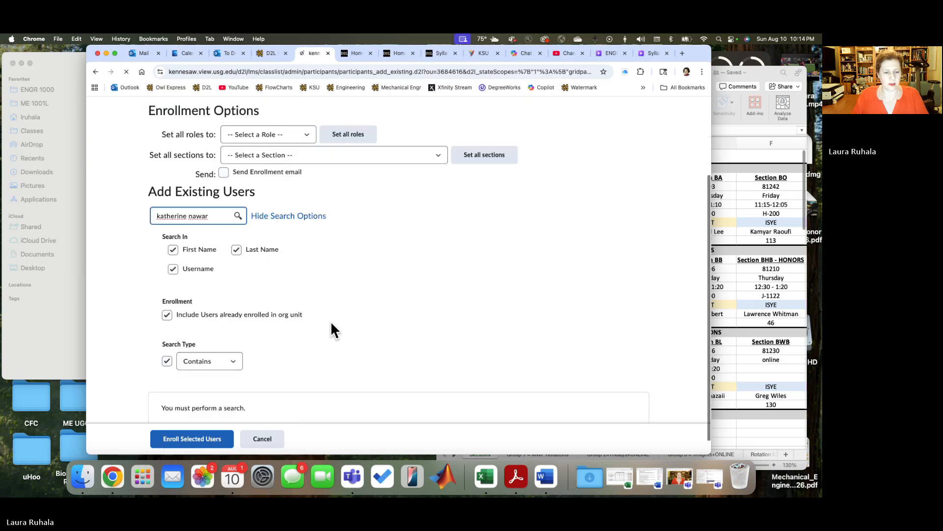
scroll(331, 320, "down", 5)
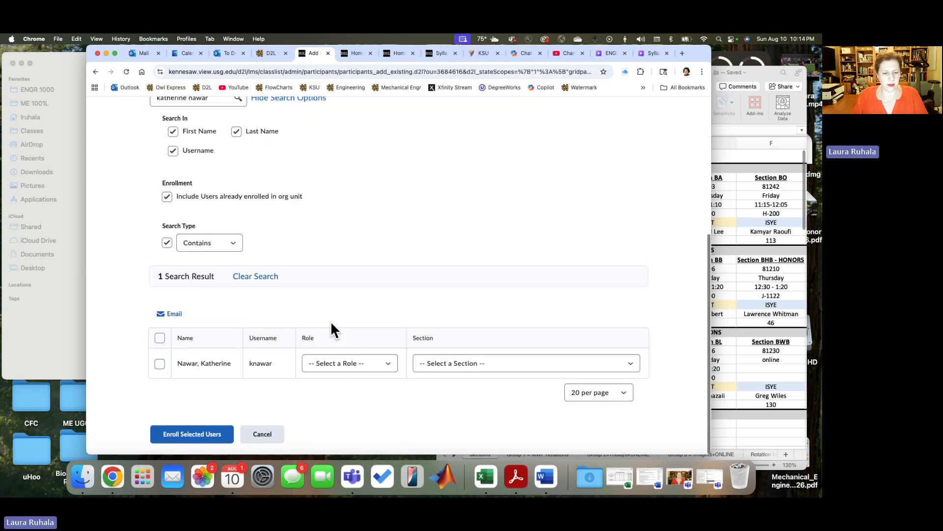
Step: Enroll the found CEE instructor as Secondary Instructor in Introduction to Engineering Section BF Fall Semester 2025
left_click(159, 364)
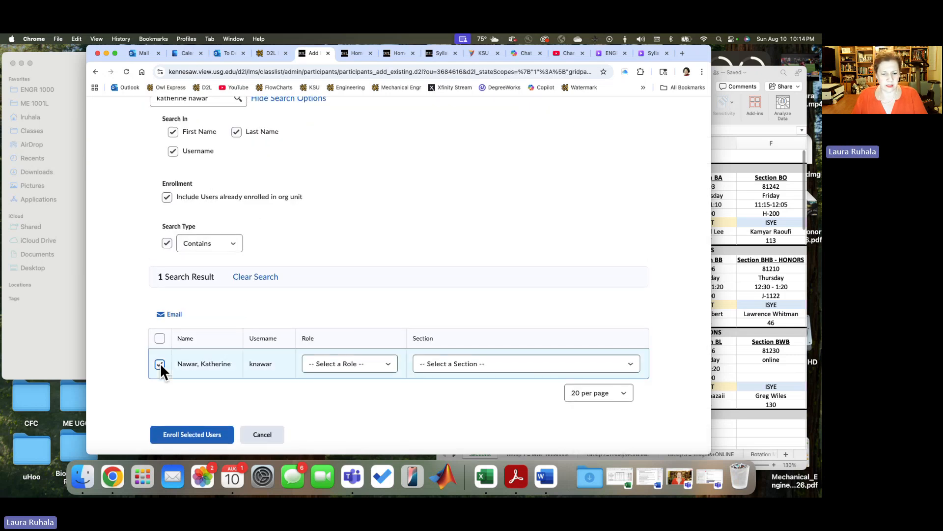
left_click(388, 364)
left_click(379, 374)
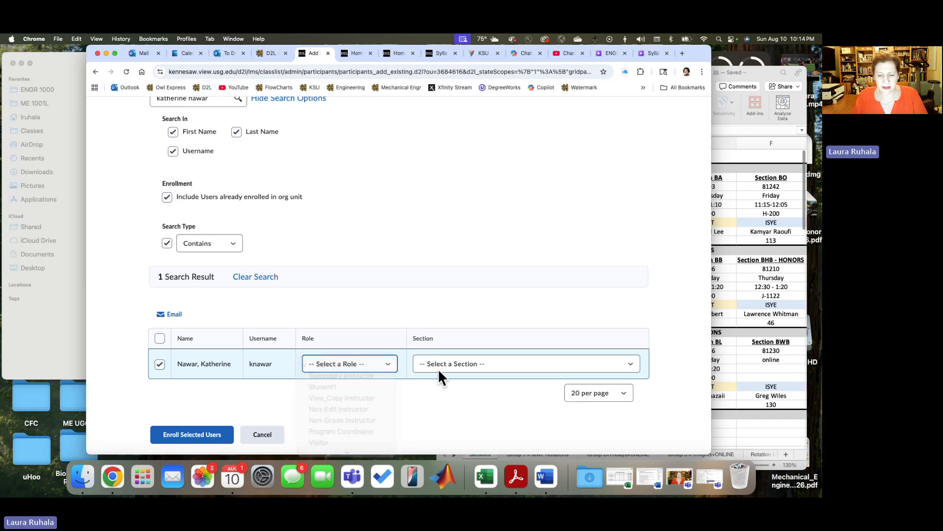
left_click(440, 364)
left_click(441, 375)
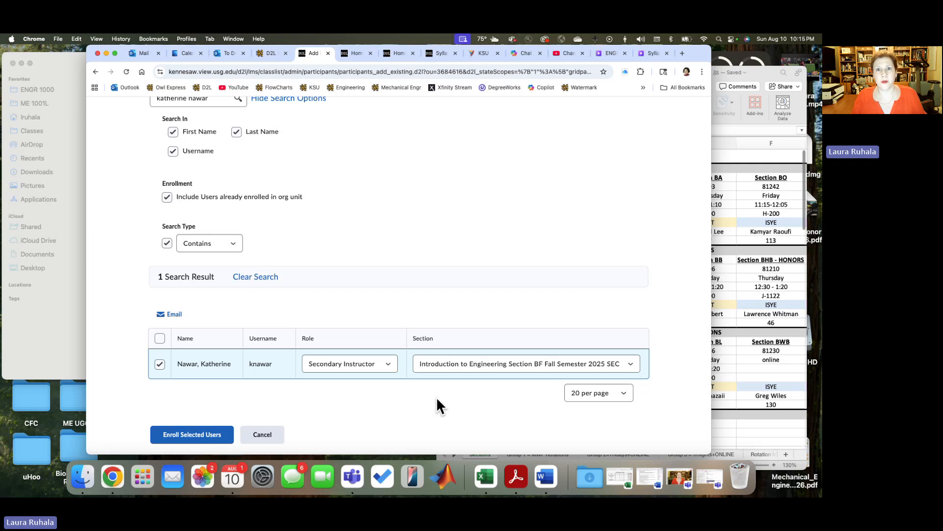
left_click(186, 436)
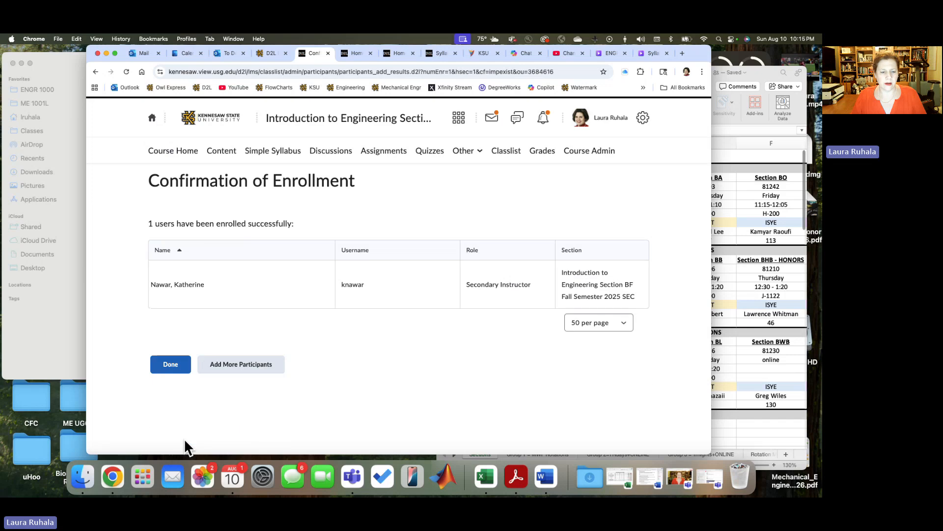
Step: Continue adding participants, consult the Excel Sections sheet, and search by full name for the Group 2 ECE instructor of Section BC
left_click(180, 372)
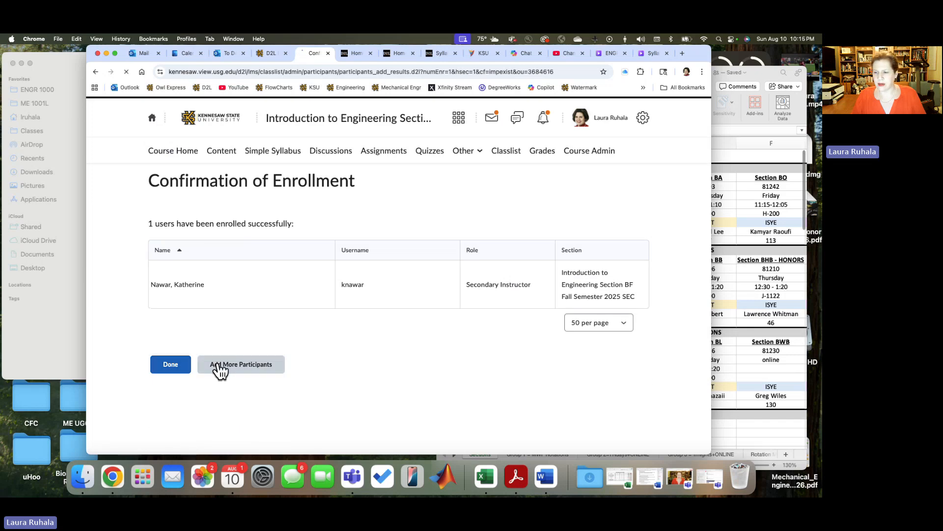
left_click(768, 305)
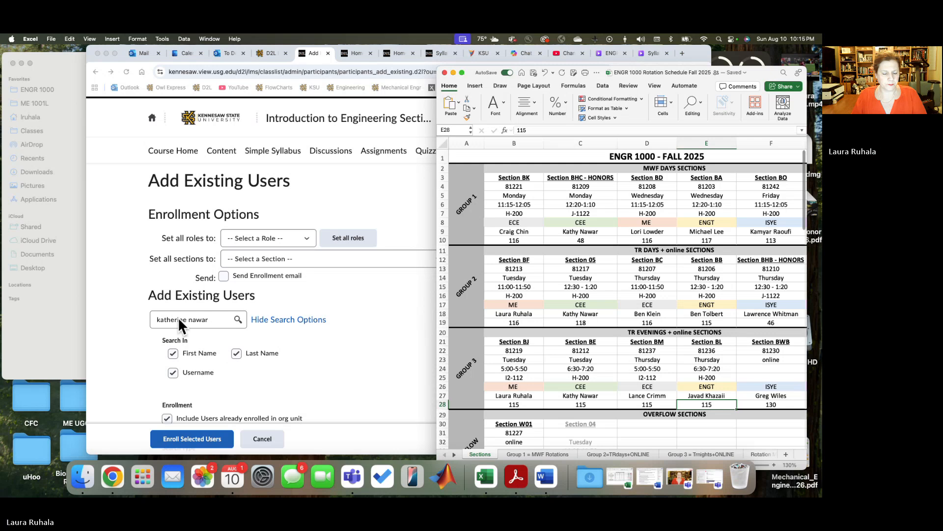
left_click(179, 319)
left_click_drag(212, 318, 84, 315)
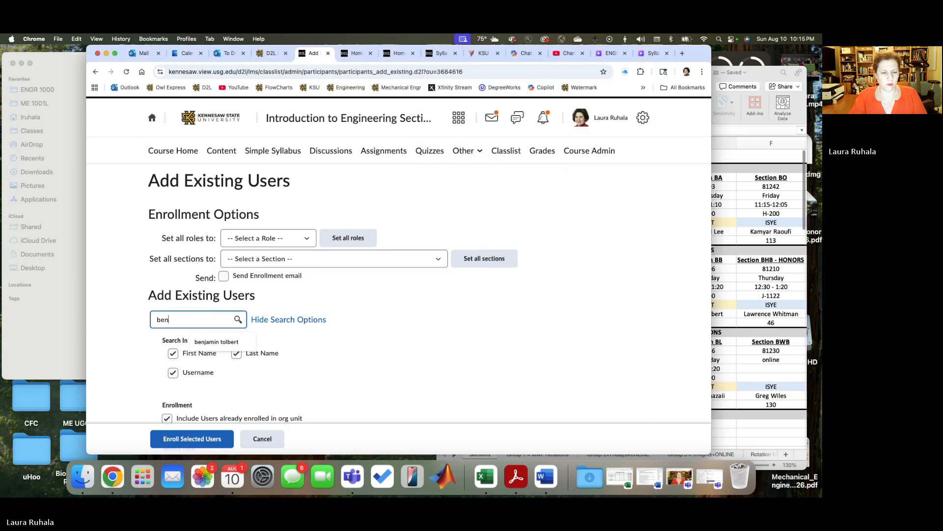
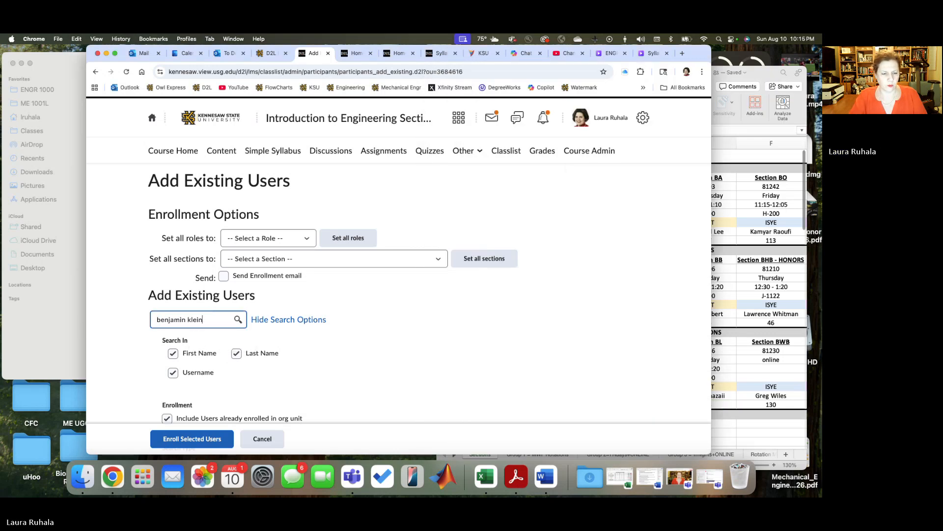
key("Return")
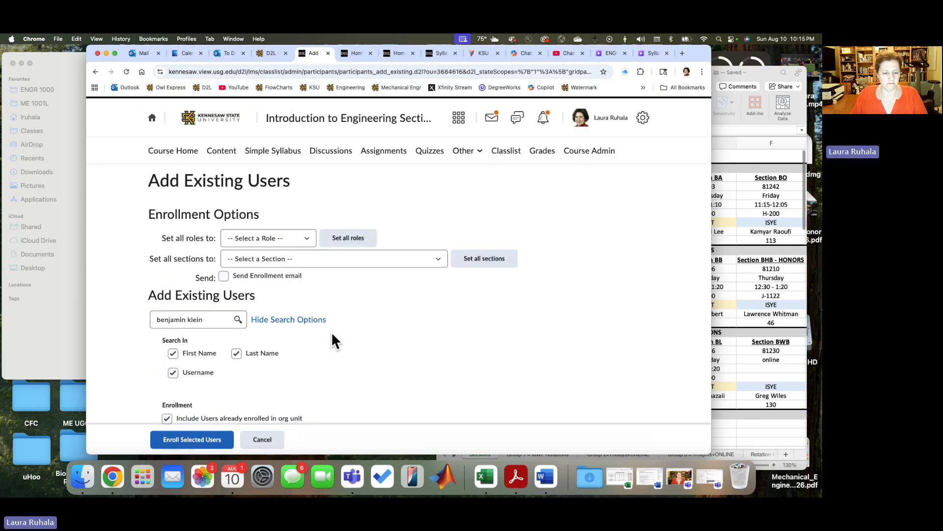
scroll(331, 331, "down", 5)
Step: Enroll the found ECE instructor as Secondary Instructor in Introduction to Engineering Section BF Fall Semester 2025
left_click(160, 363)
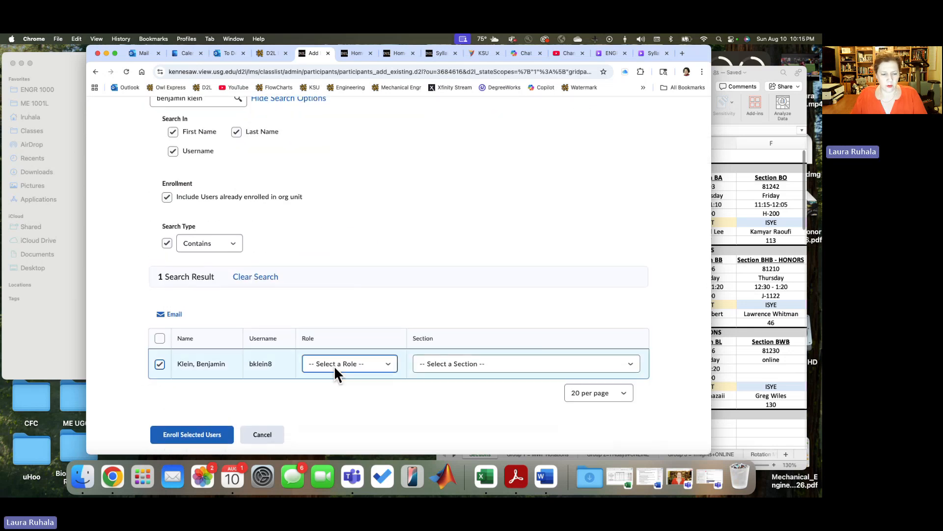
left_click(387, 364)
left_click(383, 373)
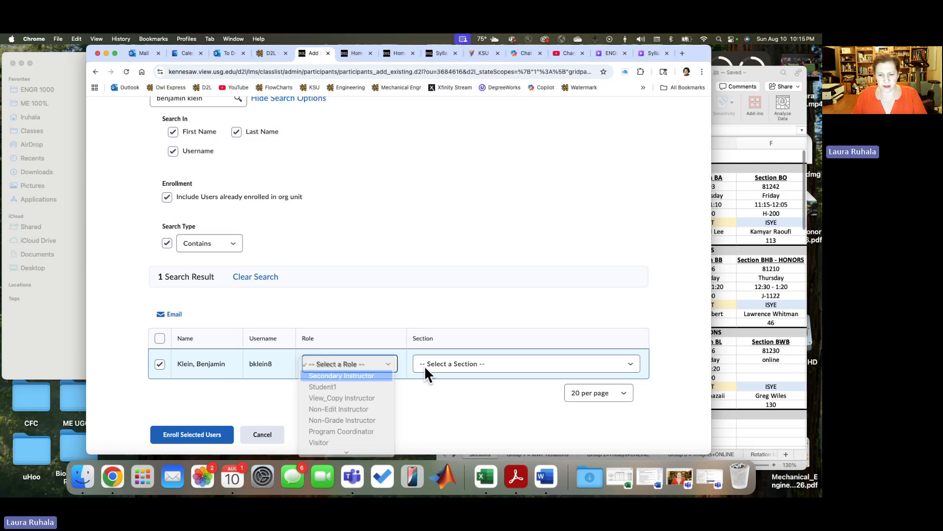
left_click(432, 369)
left_click(434, 376)
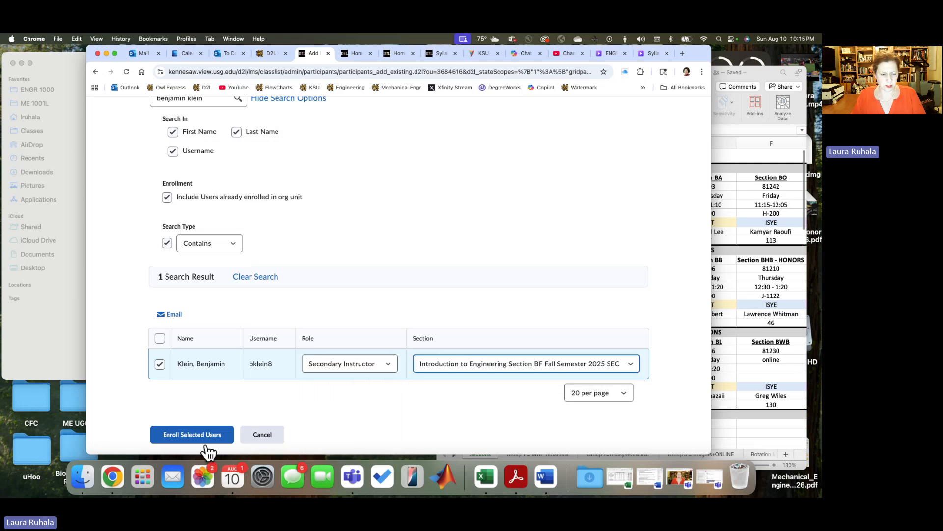
left_click(174, 438)
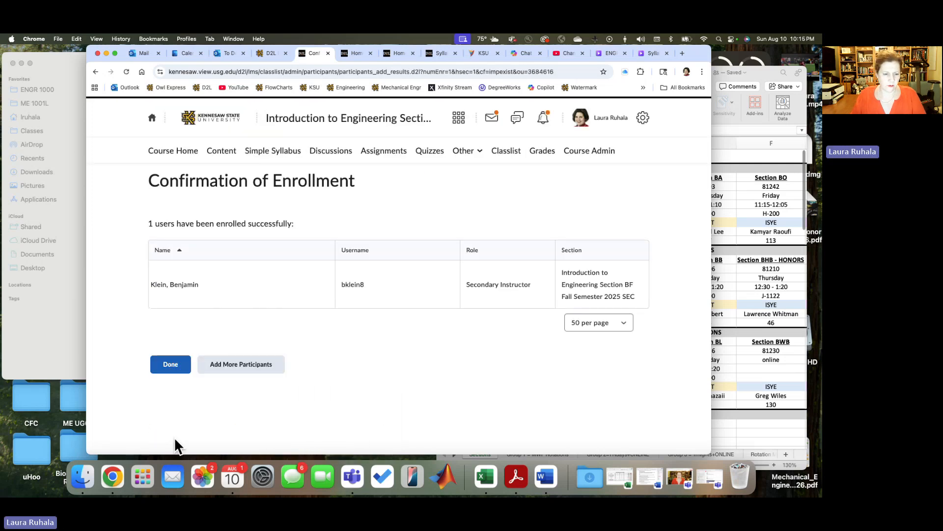
Step: Continue adding participants and search by full name for the Group 2 ENGT instructor of Section BB
left_click(241, 366)
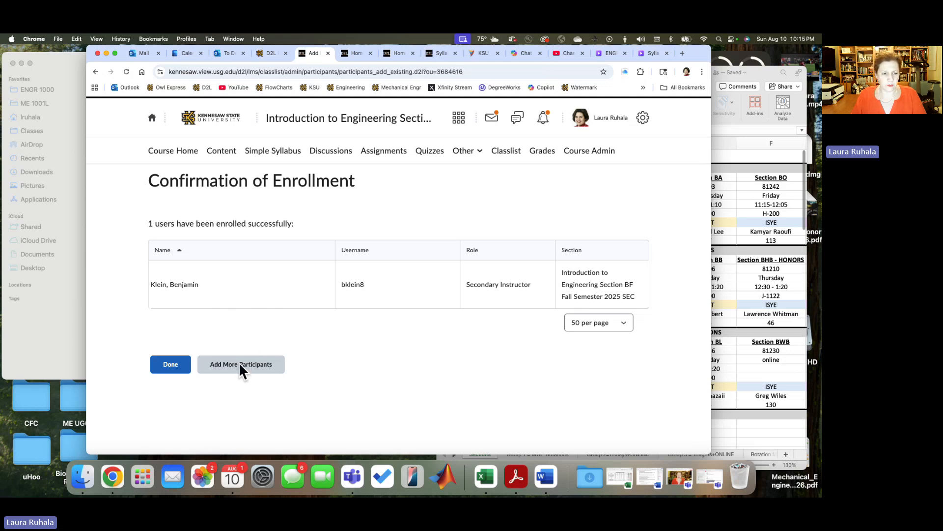
left_click(195, 319)
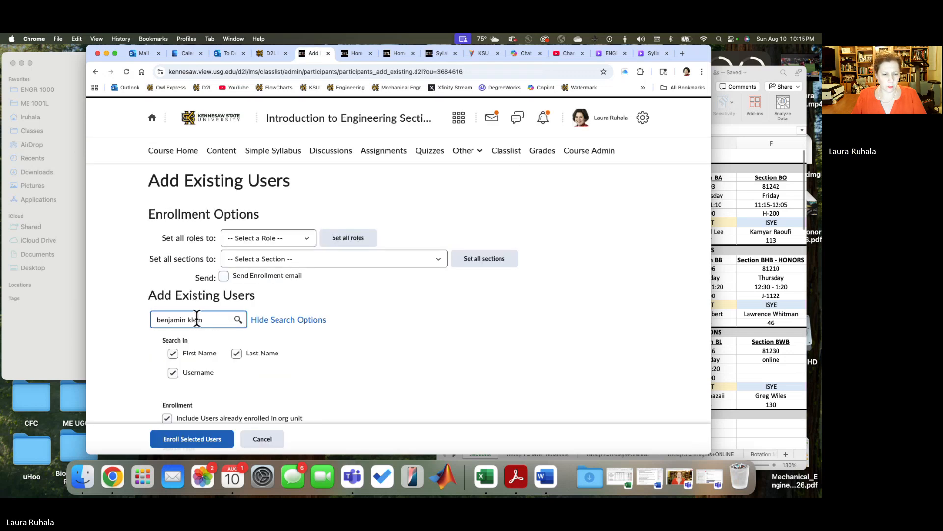
double_click(195, 319)
type("tolbert")
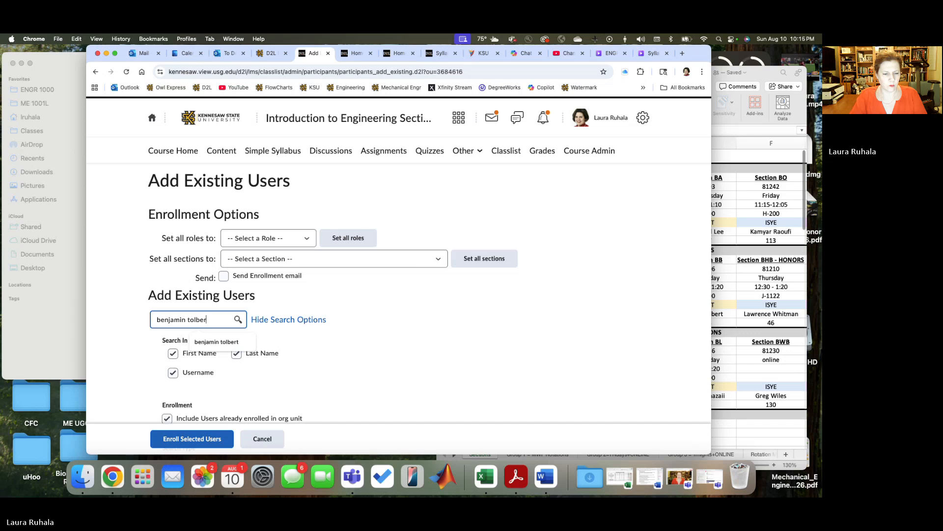
key("Return")
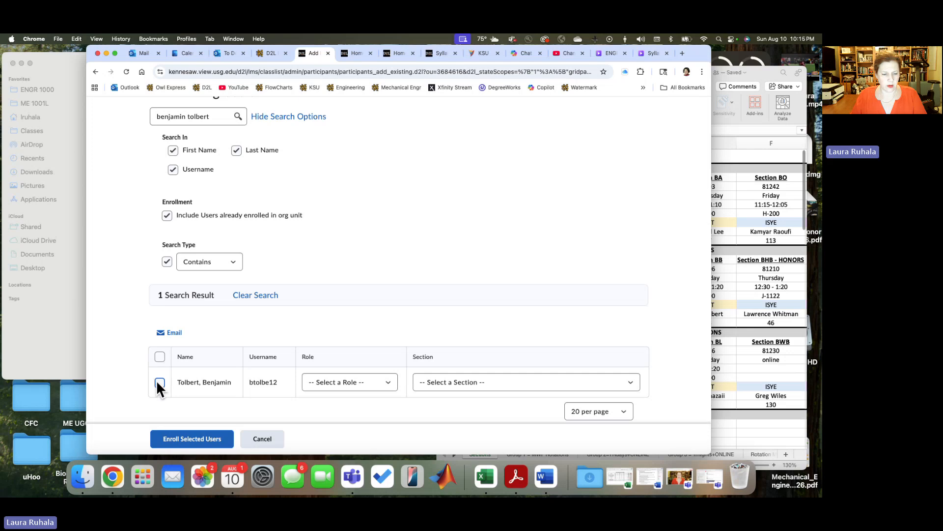
Step: Enroll the found ENGT instructor as Secondary Instructor in Introduction to Engineering Section BF Fall Semester 2025
left_click(157, 381)
left_click(387, 381)
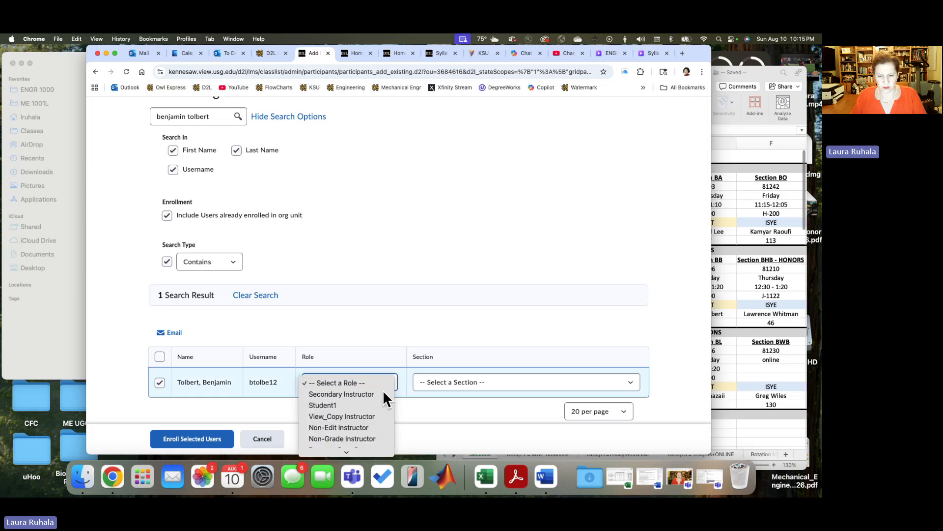
left_click(382, 392)
left_click(431, 381)
left_click(433, 390)
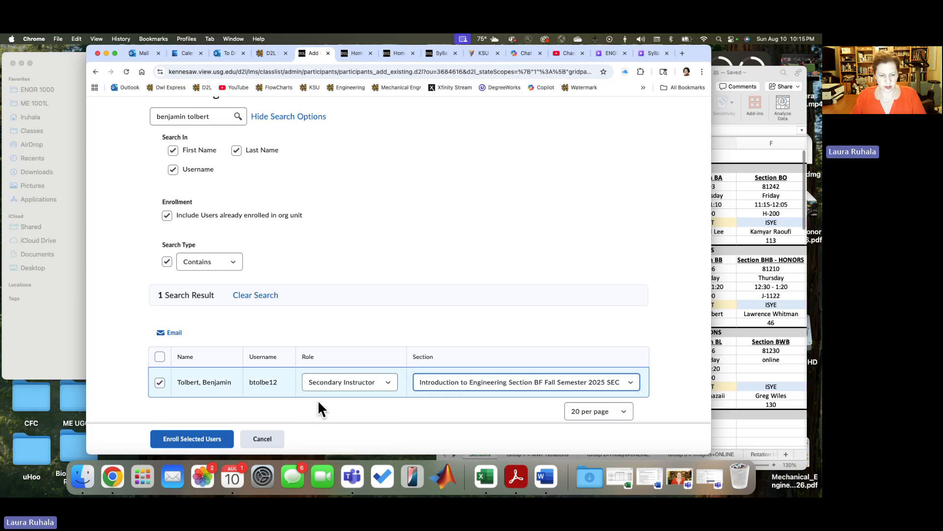
left_click(208, 437)
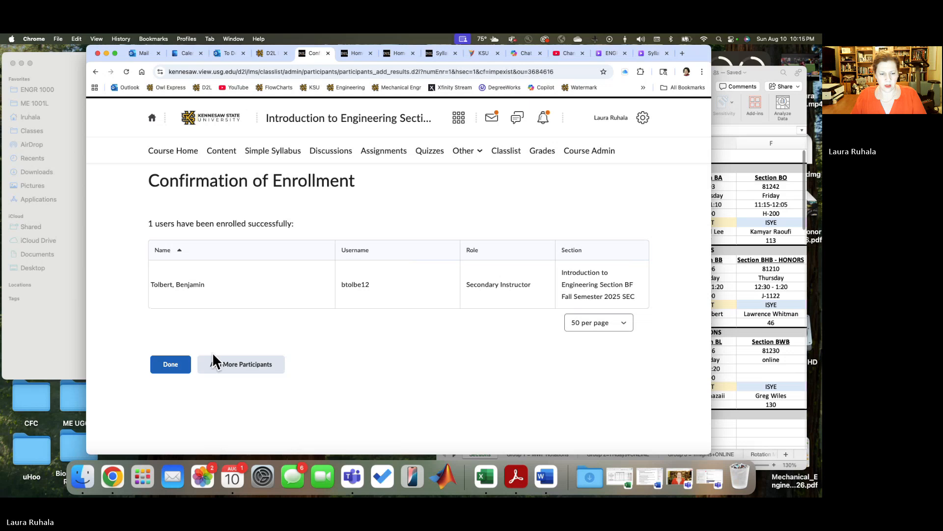
Step: Continue adding participants, recheck the Excel Sections sheet, and search by full name for the Group 2 ISYE instructor of Section BHB - HONORS
left_click(217, 369)
left_click(735, 288)
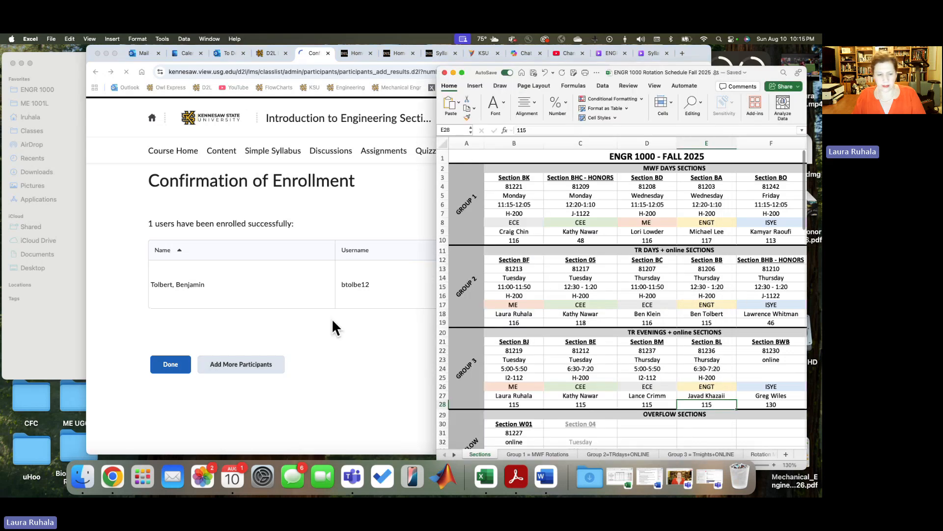
left_click(290, 327)
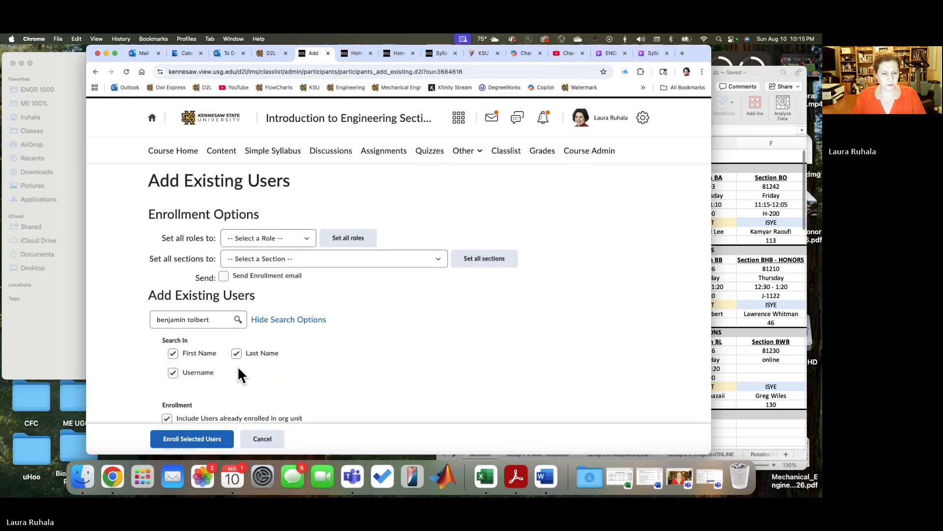
left_click_drag(211, 318, 114, 310)
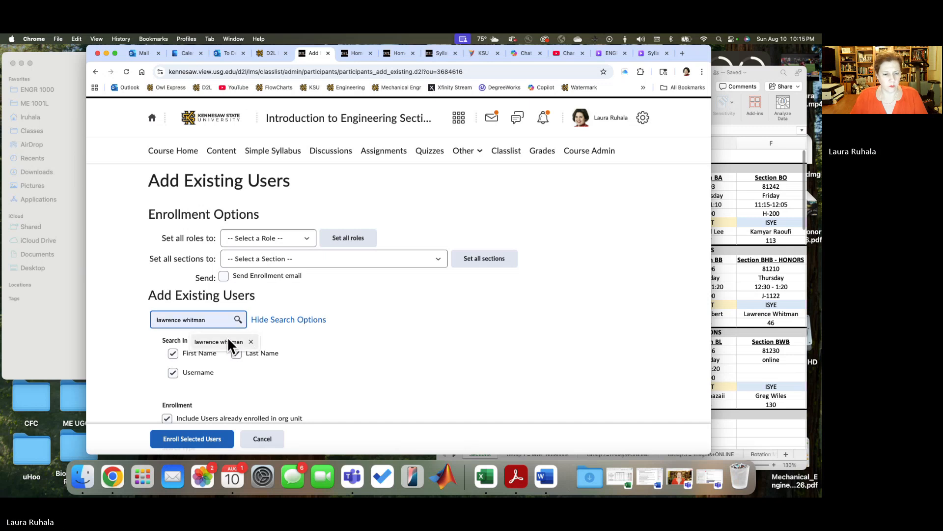
left_click(219, 341)
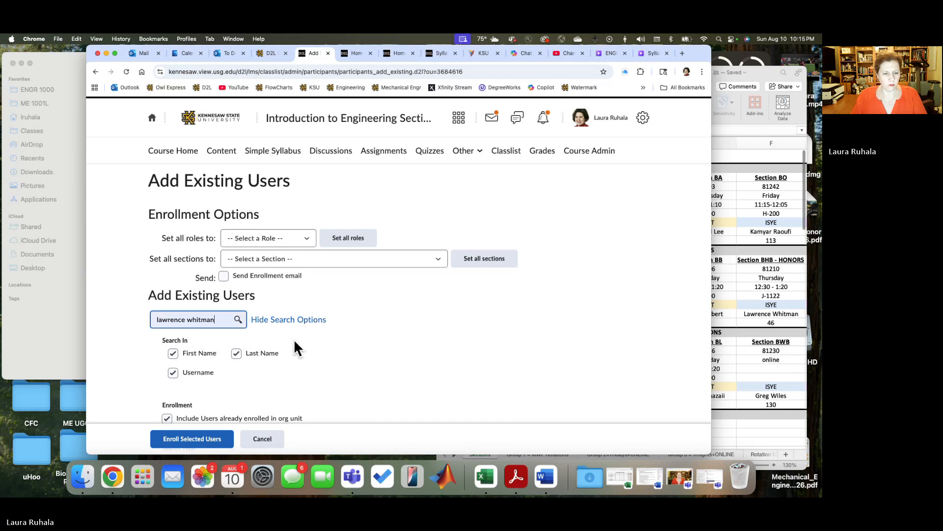
key("Return")
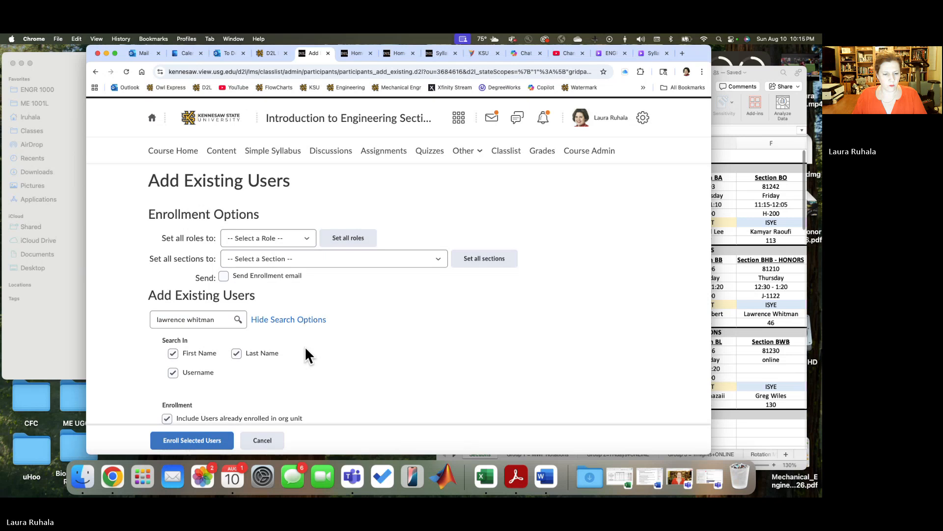
scroll(305, 346, "down", 3)
scroll(251, 373, "down", 2)
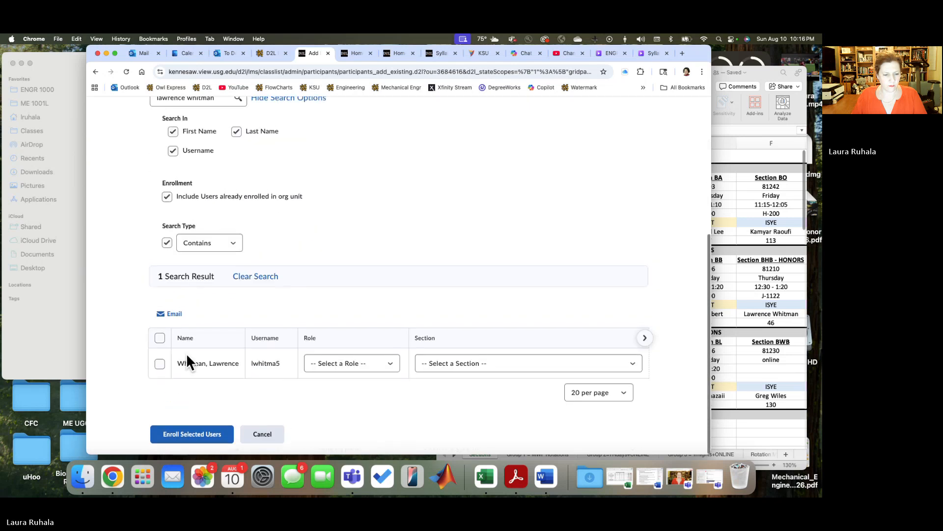
Step: Enroll the found ISYE instructor as Secondary Instructor in Introduction to Engineering Section BF Fall Semester 2025
left_click(159, 364)
left_click(391, 364)
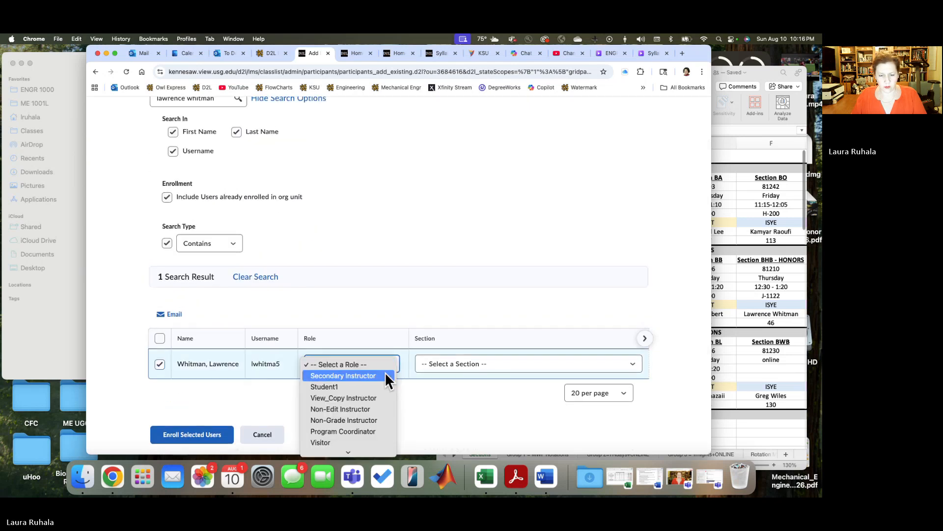
left_click(385, 375)
left_click(444, 366)
left_click(441, 375)
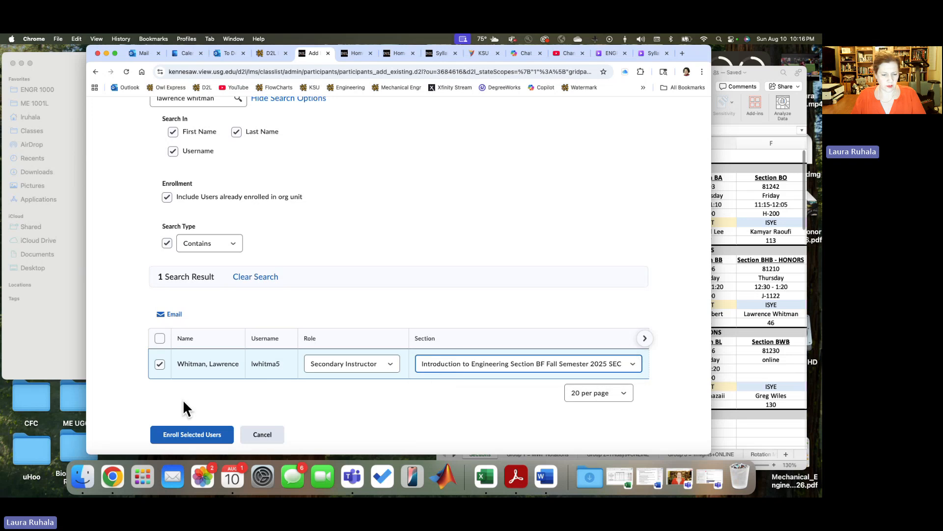
left_click(191, 434)
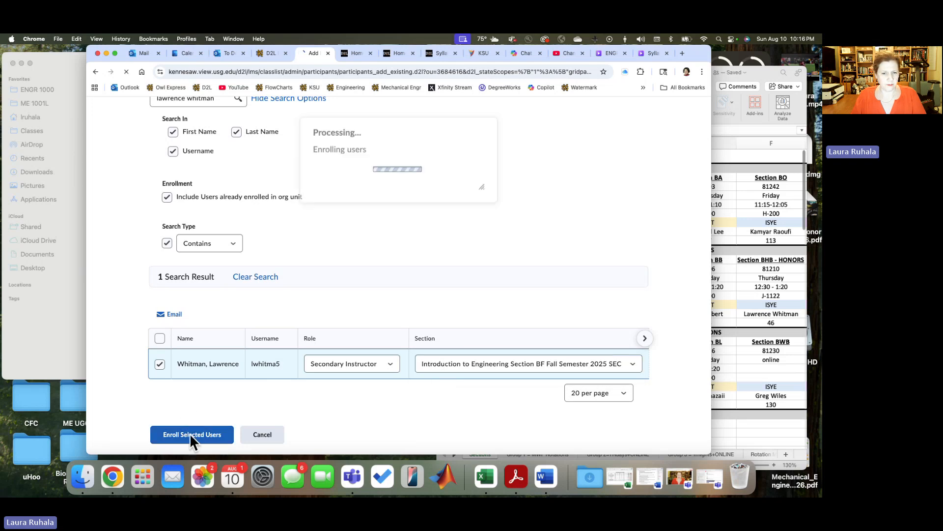
Step: Recheck the Excel Sections sheet, continue adding participants, and search by full name for the Group 2 RME instructor of Section BWA
left_click(767, 304)
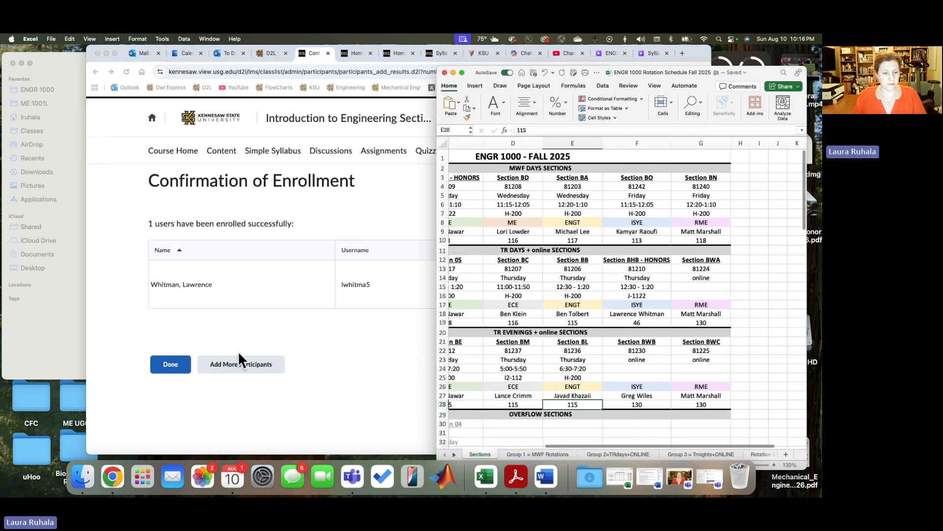
left_click(238, 361)
left_click(238, 366)
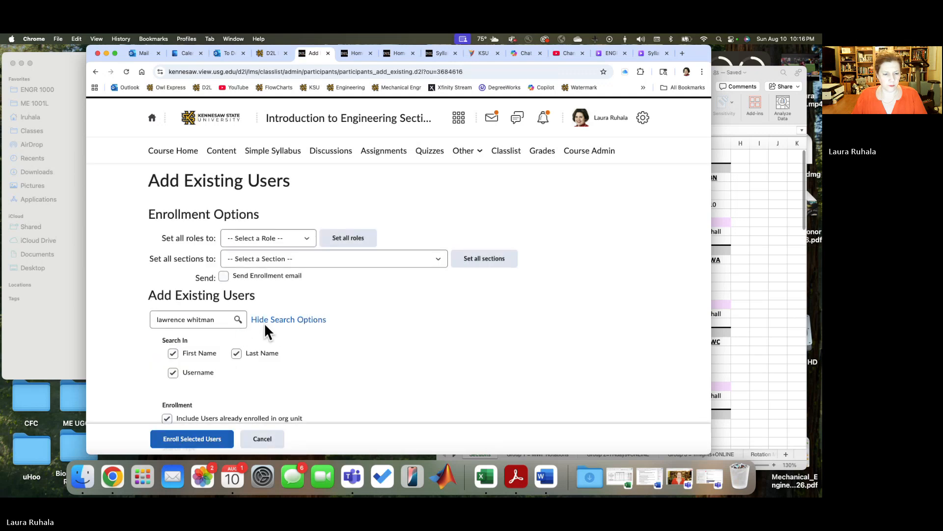
left_click_drag(220, 319, 158, 312)
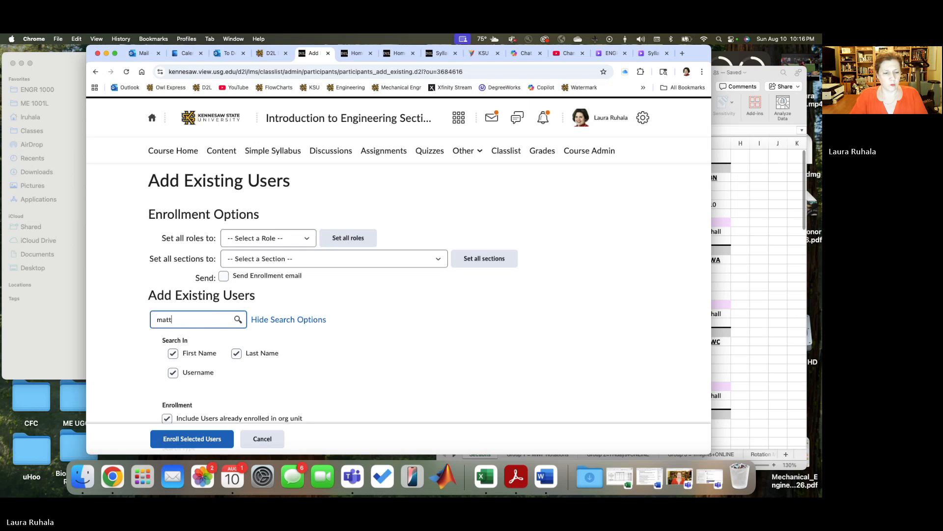
key("Return")
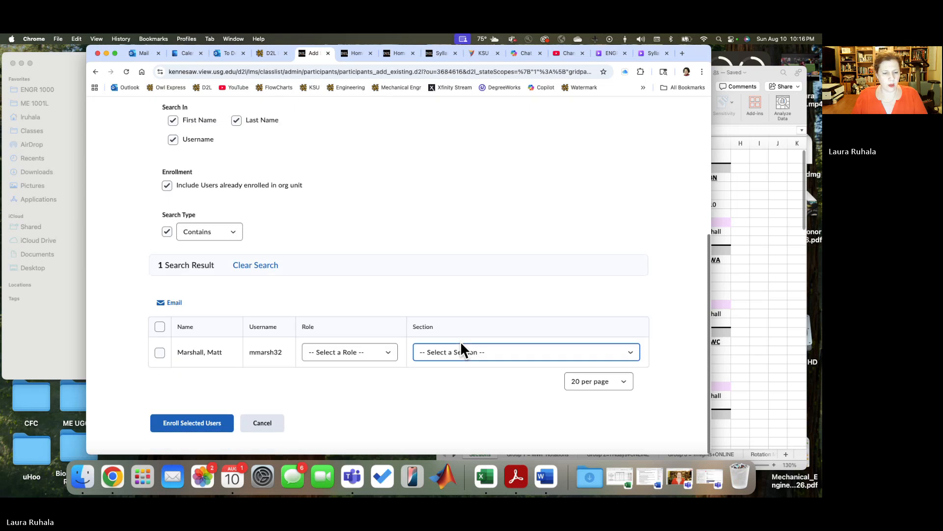
Step: Enroll the found RME instructor as Secondary Instructor in Introduction to Engineering Section BF Fall Semester 2025
left_click(159, 364)
left_click(388, 364)
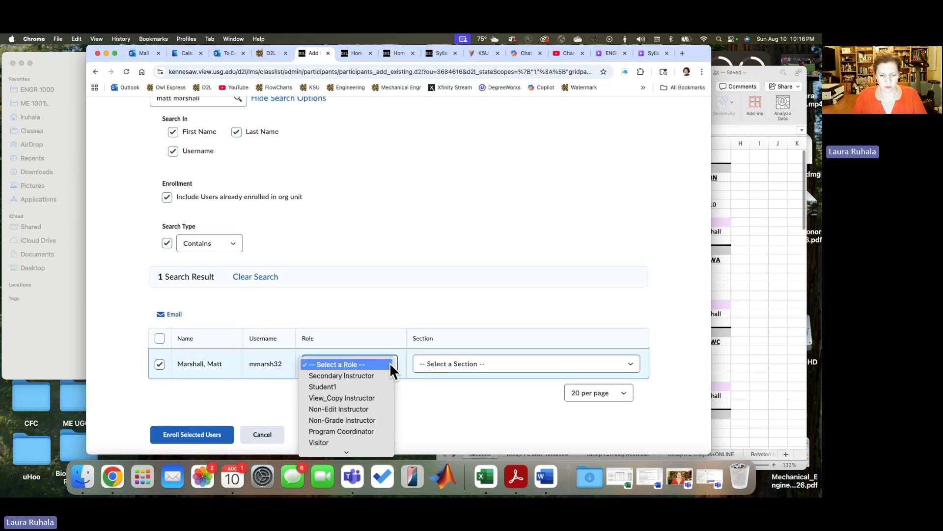
left_click(381, 375)
left_click(428, 364)
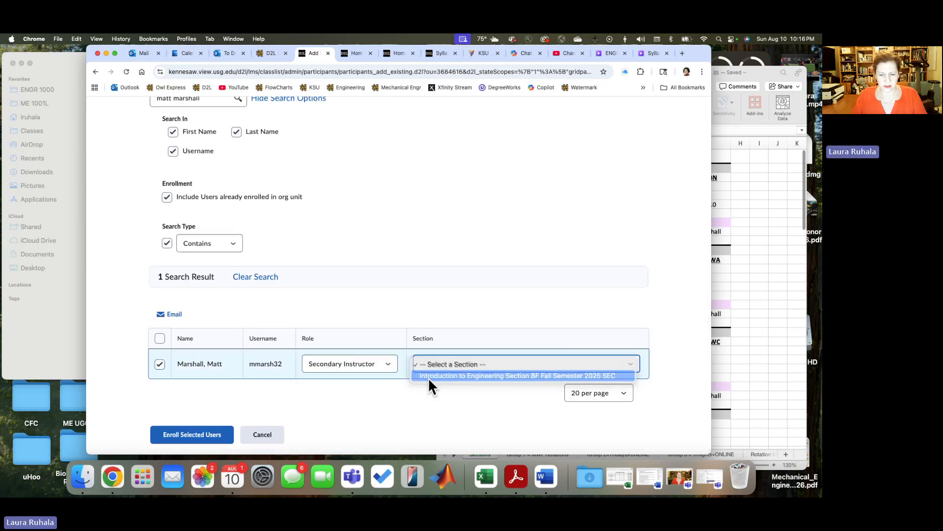
left_click(429, 376)
left_click(204, 432)
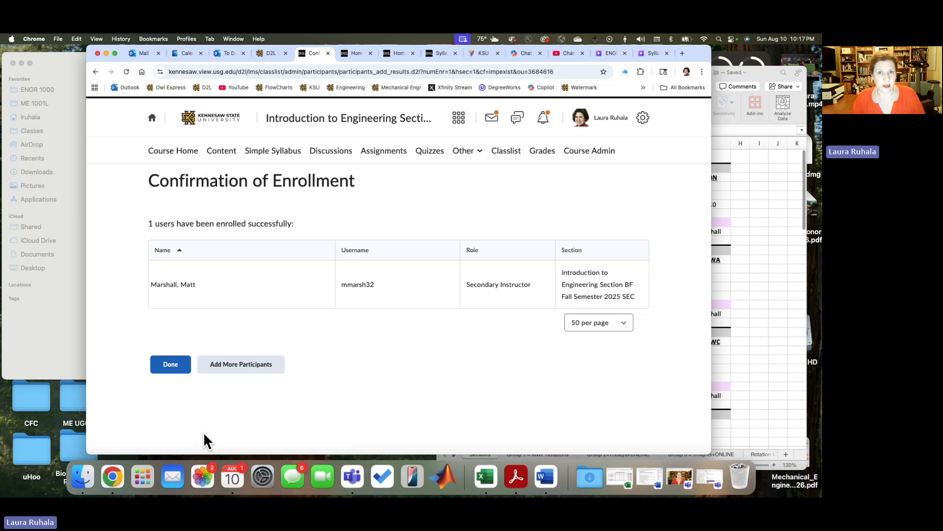
Step: Continue adding participants and search by full name for one more person, using the suggested earlier search entry
left_click(234, 370)
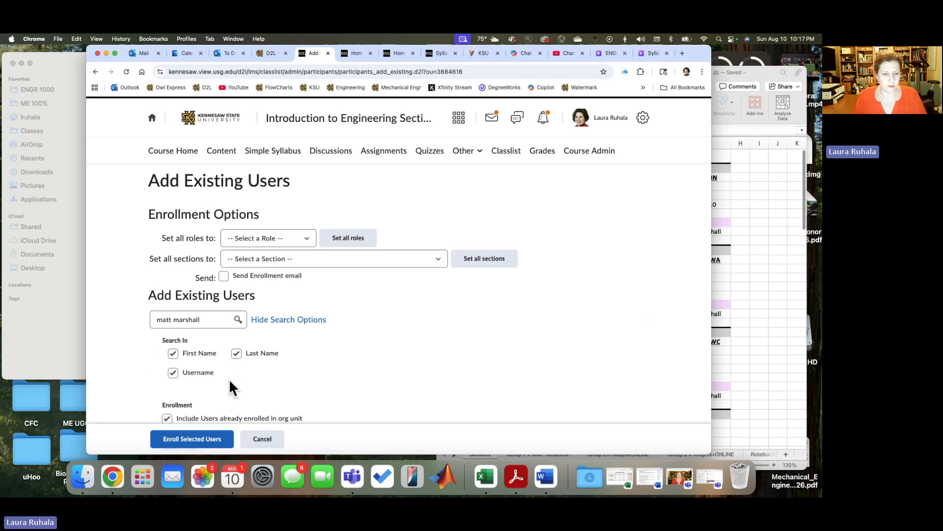
left_click(179, 320)
left_click_drag(203, 319, 127, 317)
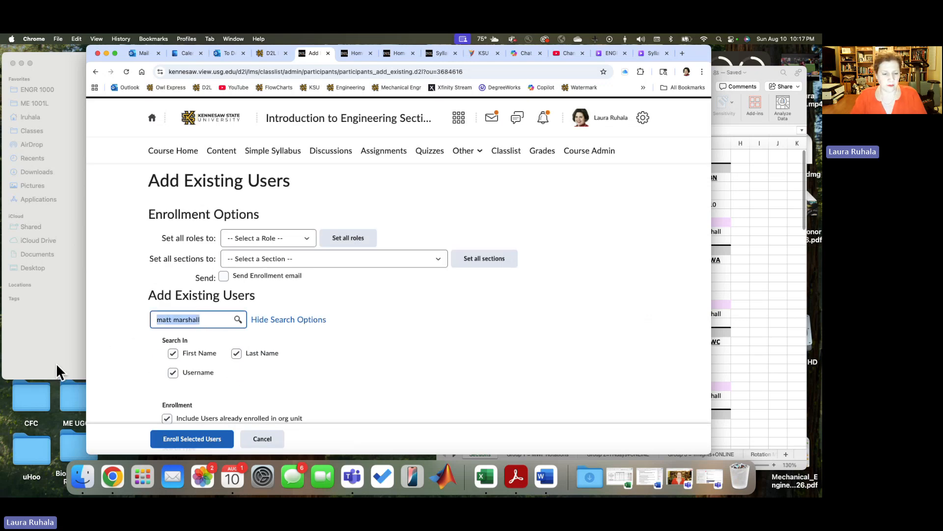
type("jessica")
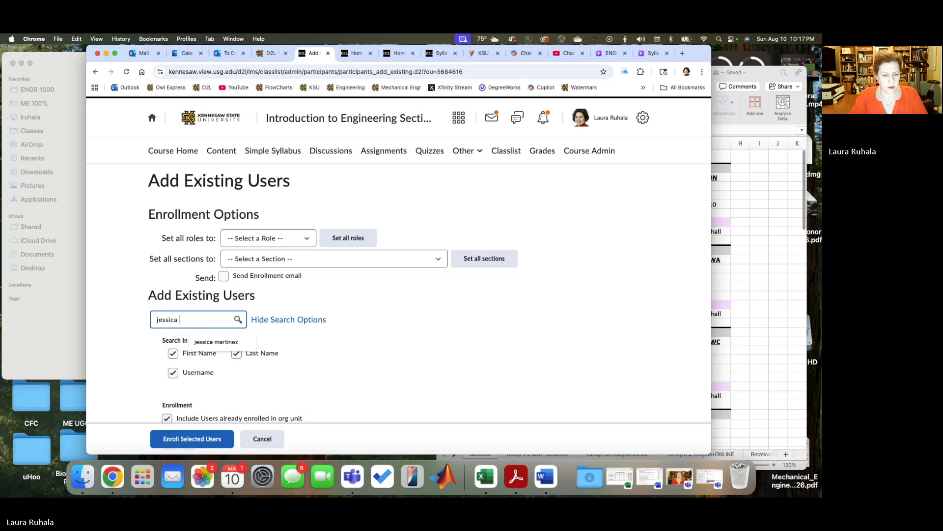
left_click(211, 342)
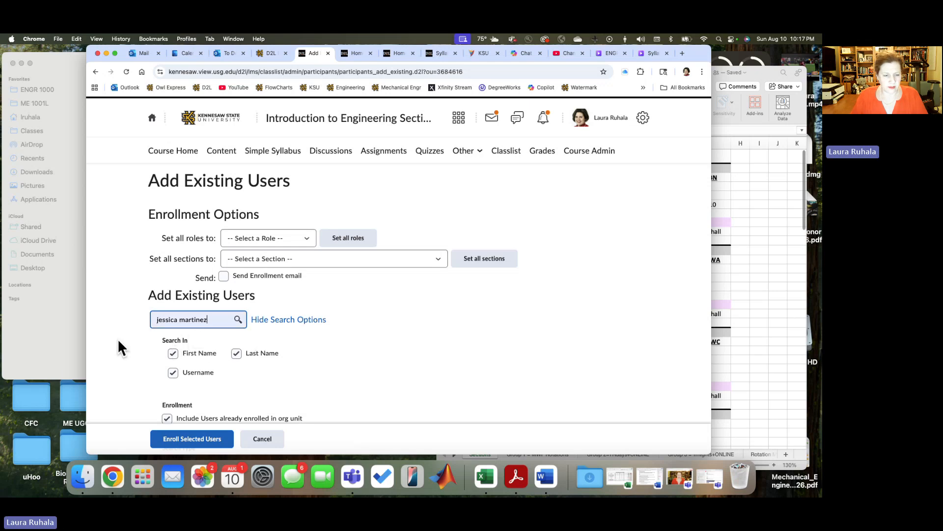
scroll(142, 378, "down", 5)
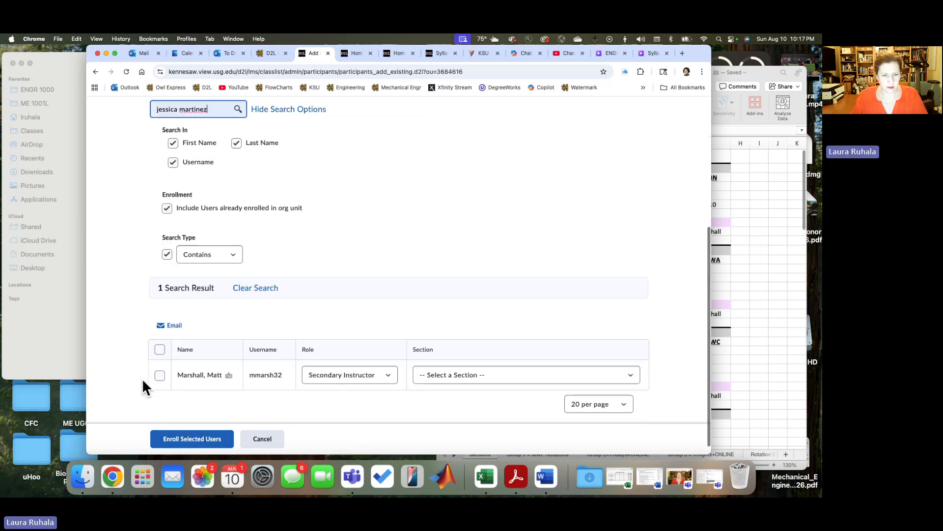
key("Return")
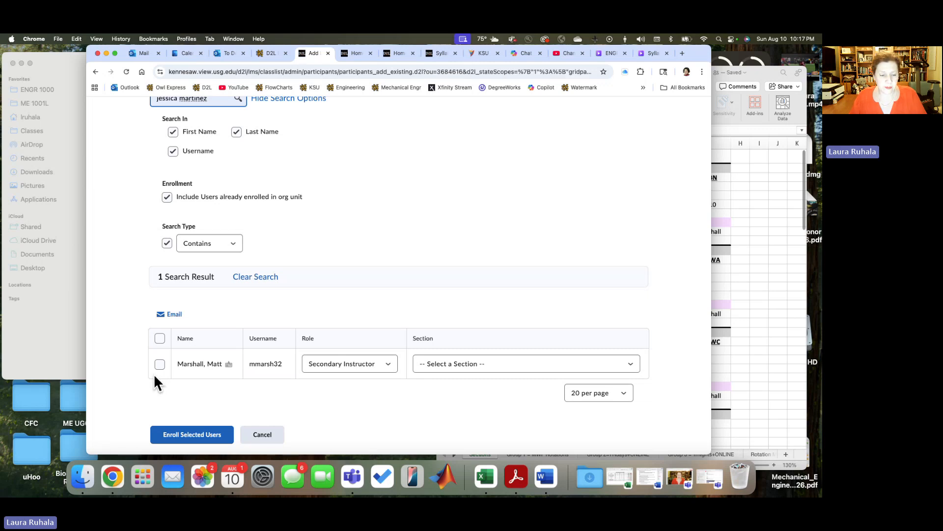
scroll(359, 368, "down", 6)
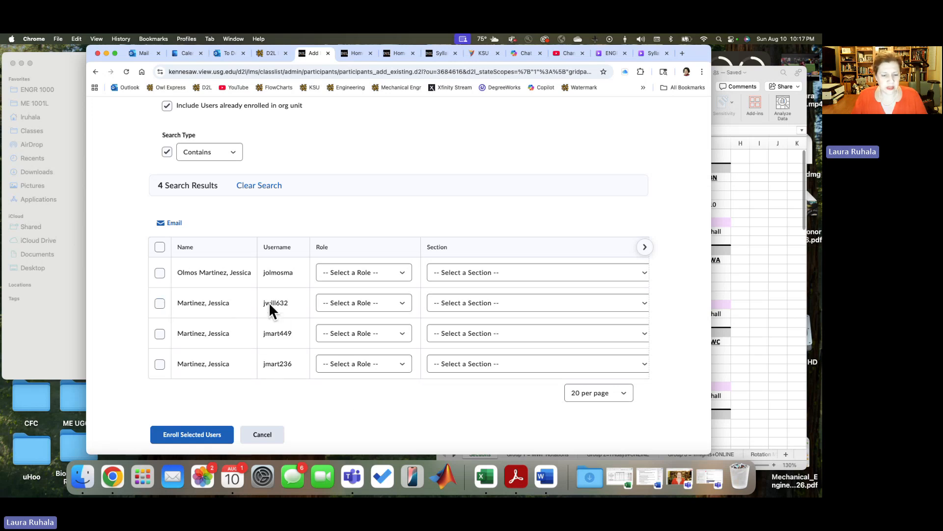
Step: Enroll the second listed match as Secondary Instructor in Introduction to Engineering Section BF Fall Semester 2025
left_click(159, 302)
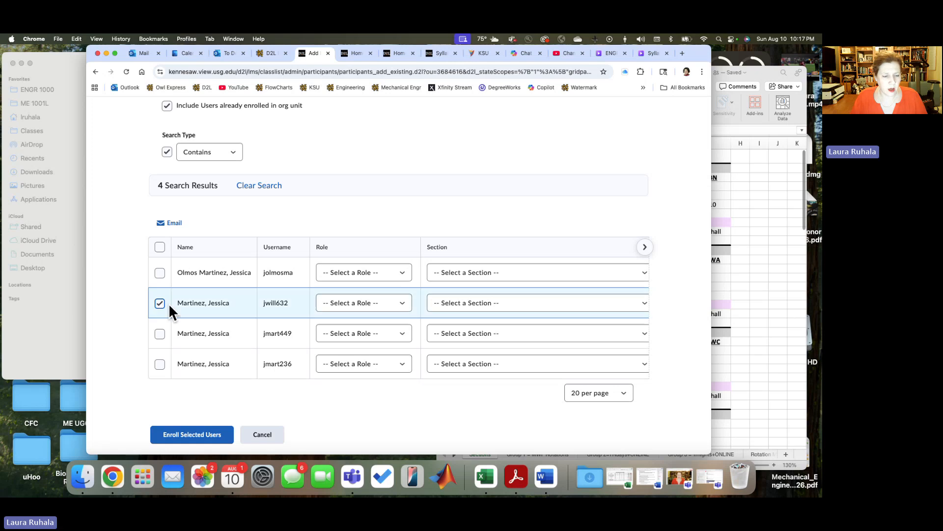
left_click(399, 303)
left_click(391, 311)
left_click(444, 303)
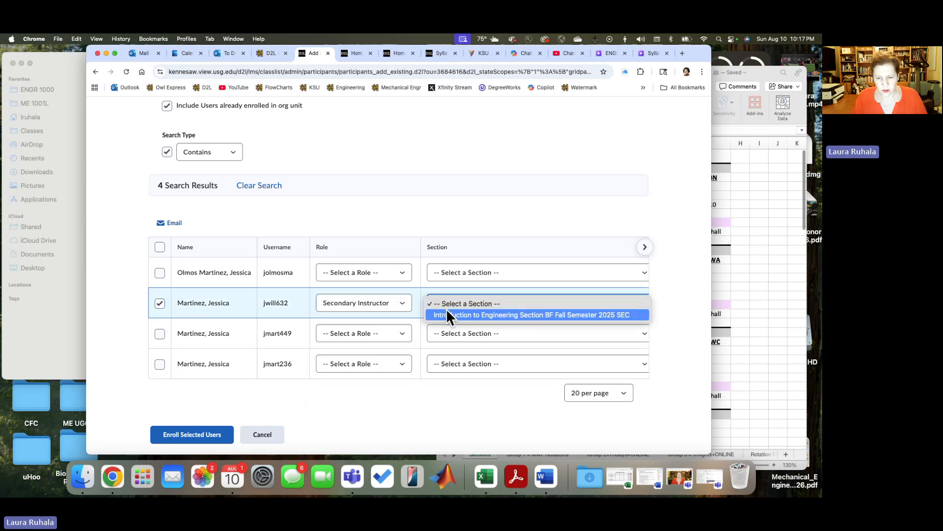
left_click(447, 314)
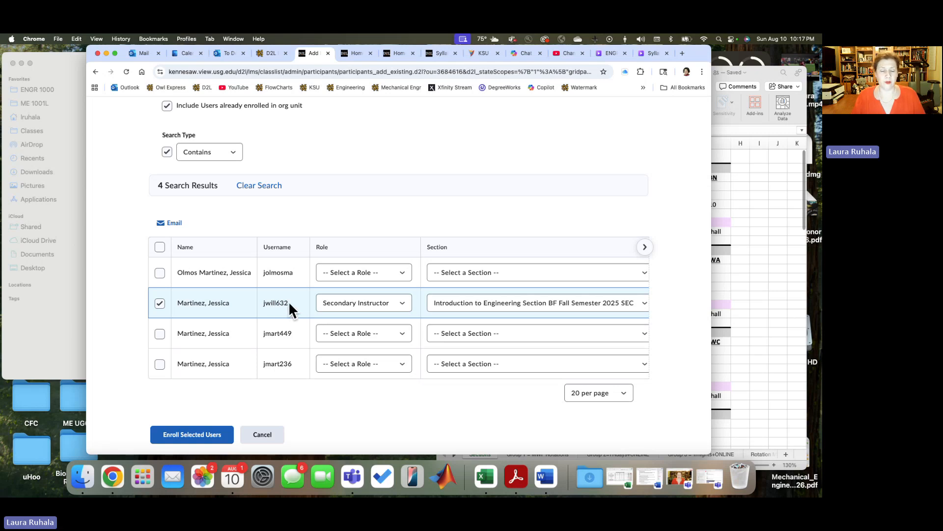
left_click(197, 436)
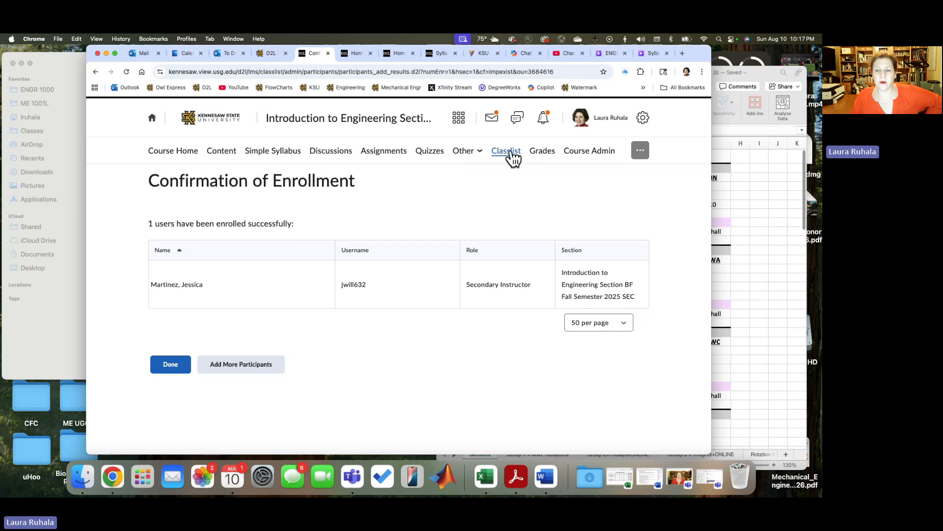
Step: Open the settings of the course's Grades tool and look through the Personal Display Options
left_click(542, 157)
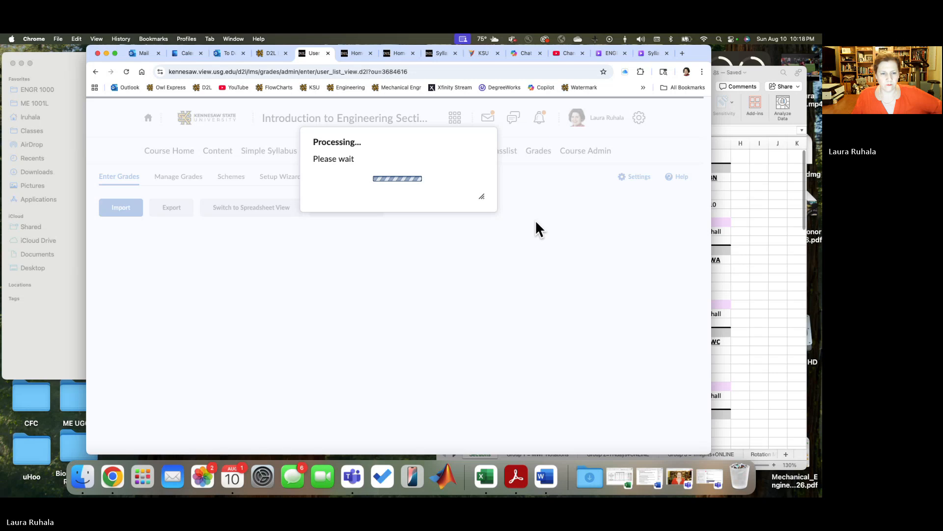
left_click(172, 178)
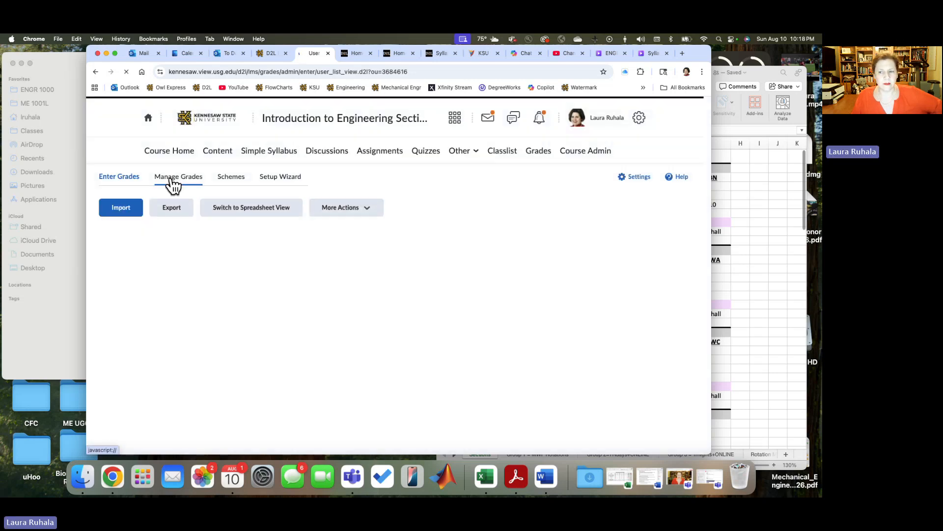
left_click(639, 178)
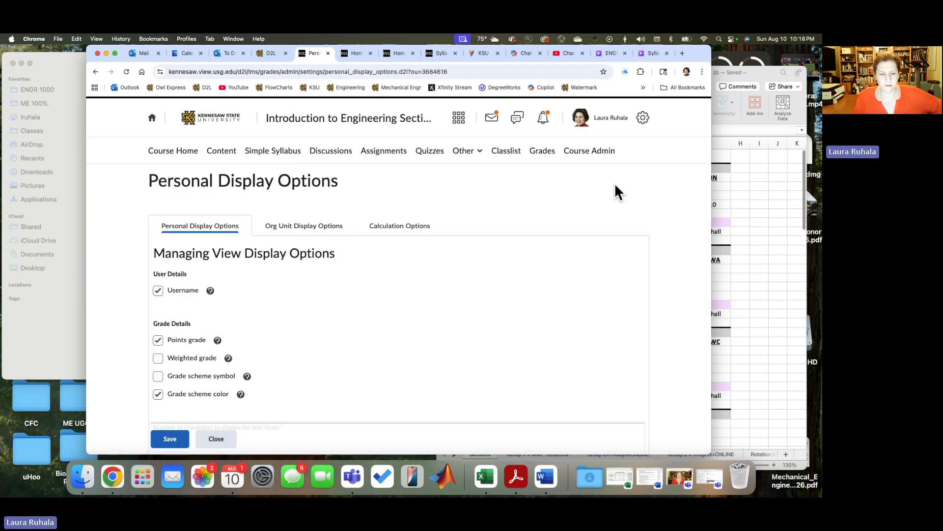
scroll(403, 272, "down", 5)
scroll(418, 280, "down", 3)
scroll(408, 282, "up", 10)
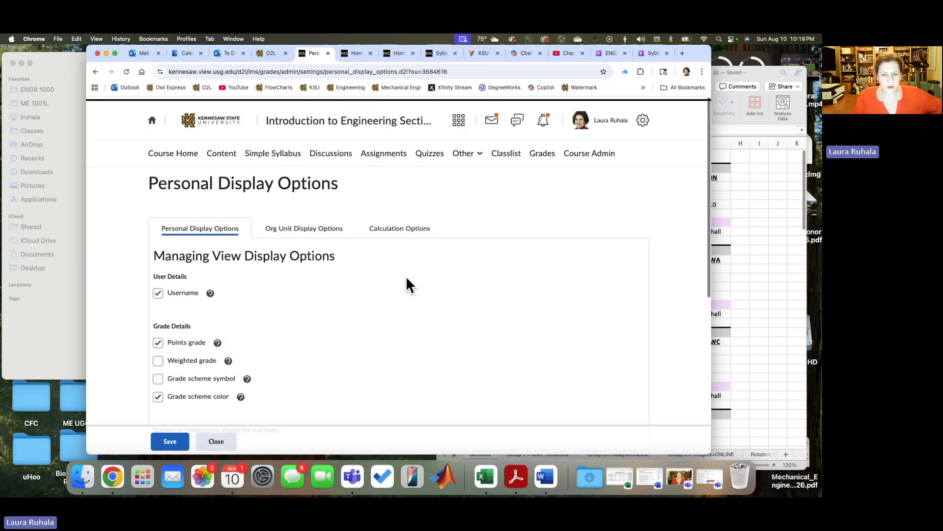
Step: Check the grade Calculation Options for the Weighted system, dropped ungraded items, automatic zeros for missing submissions and auto update, and save them
left_click(388, 226)
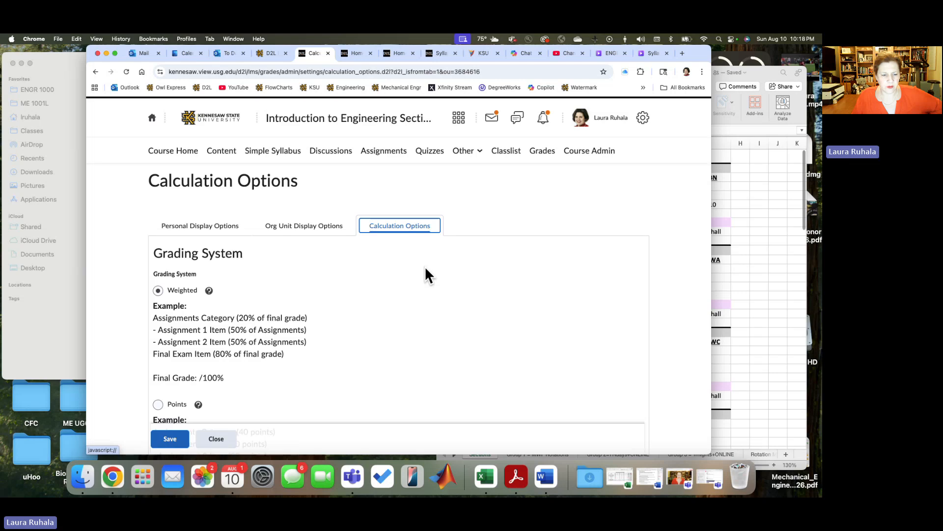
scroll(425, 266, "down", 7)
scroll(424, 267, "down", 3)
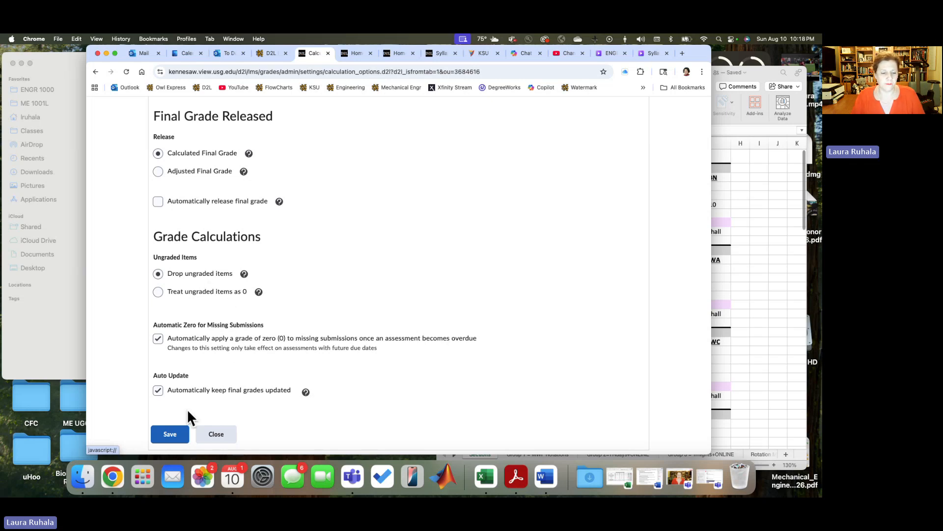
left_click(178, 435)
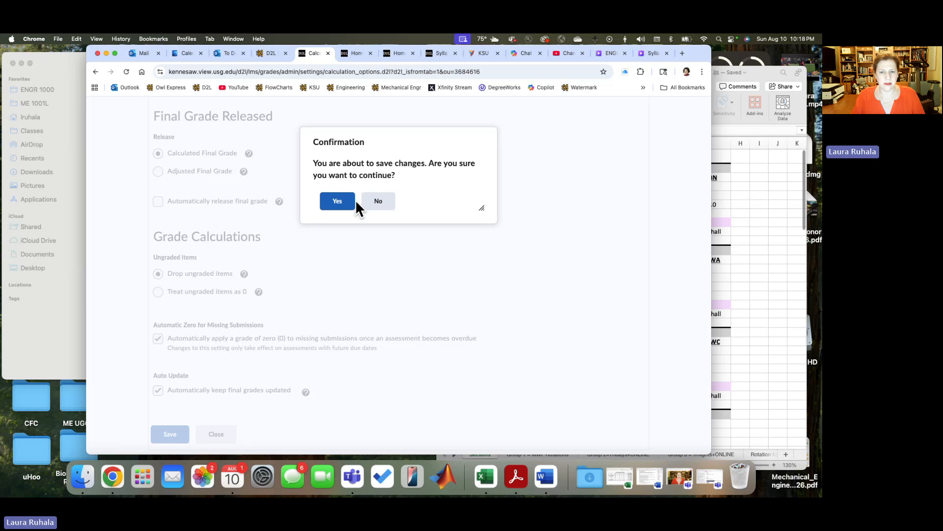
left_click(353, 201)
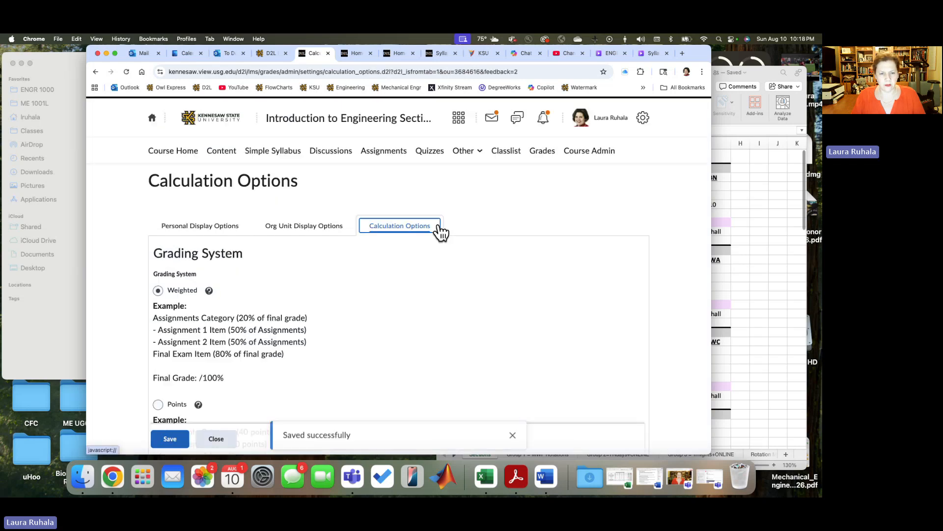
Step: Open the course's grade management list and review the points and weights of the Semester Assignments and Attendance Quizzes items
left_click(541, 154)
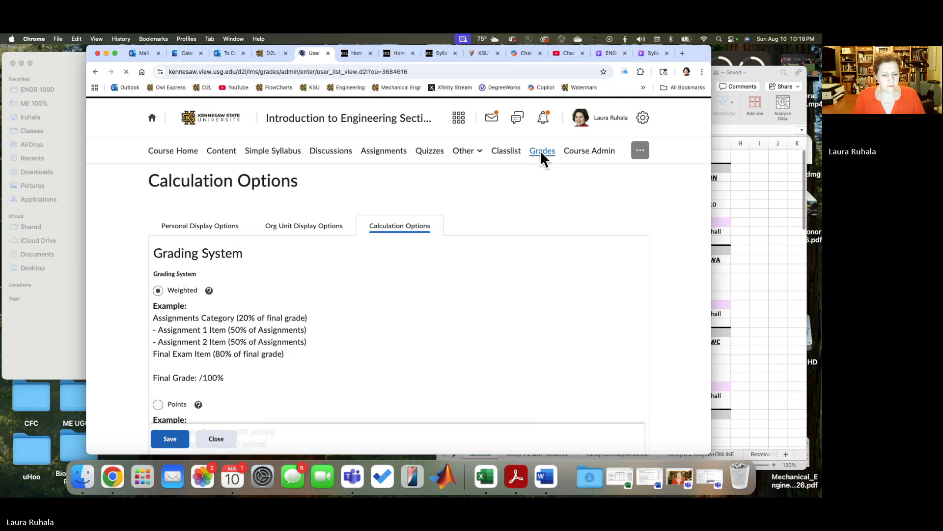
left_click(172, 180)
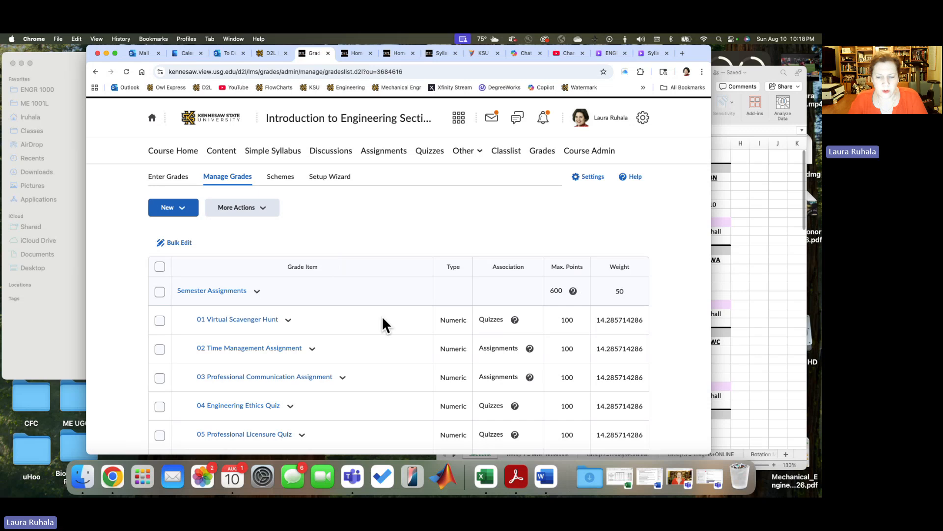
scroll(382, 316, "down", 5)
scroll(382, 316, "down", 1)
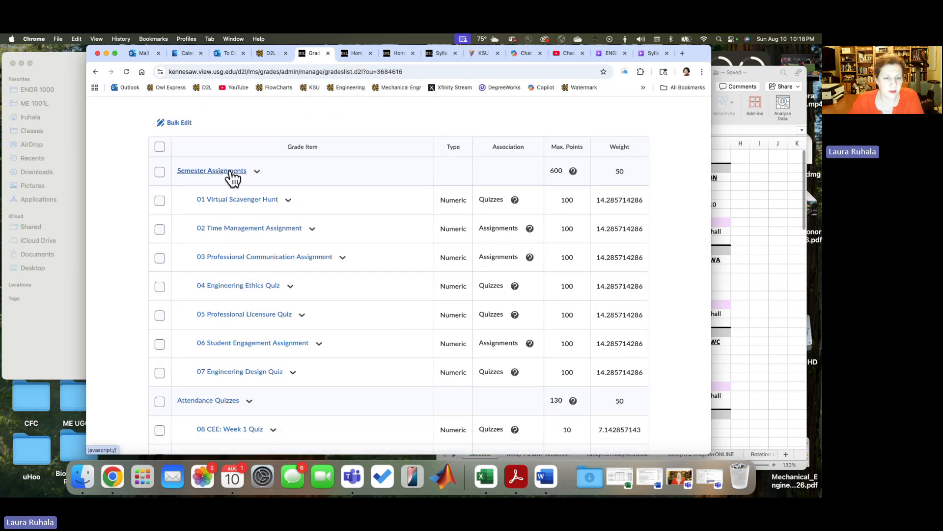
scroll(232, 172, "down", 1)
scroll(231, 168, "down", 4)
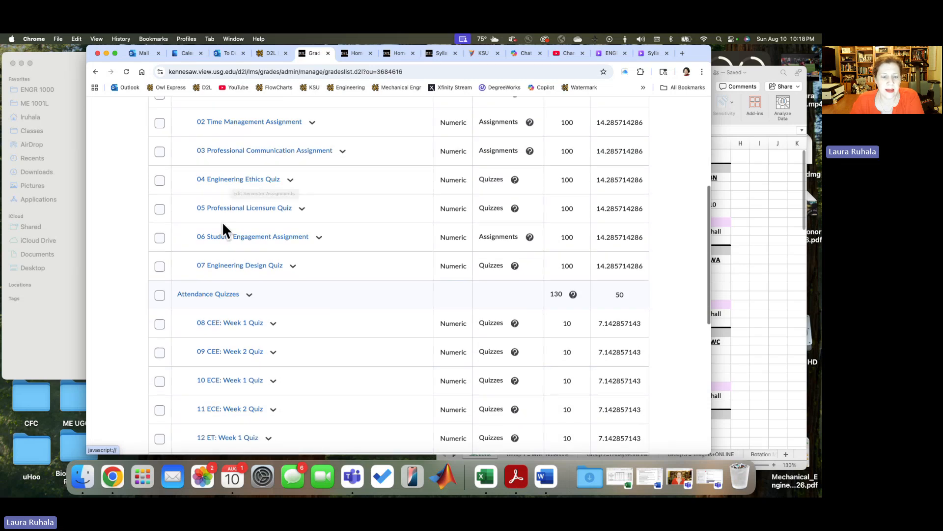
scroll(224, 160, "up", 3)
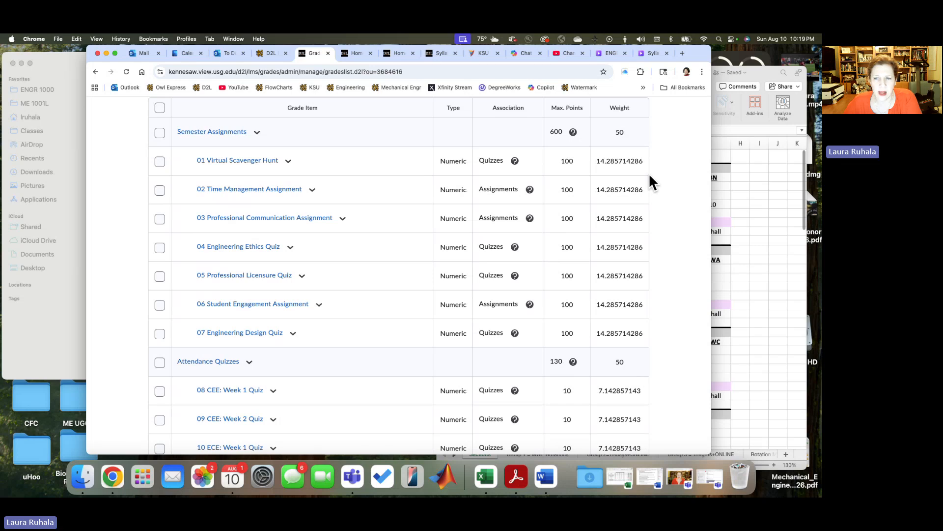
Step: Examine the Semester Assignments category's weight, distribution, dropped-item and display settings, and leave them without saving
left_click(256, 133)
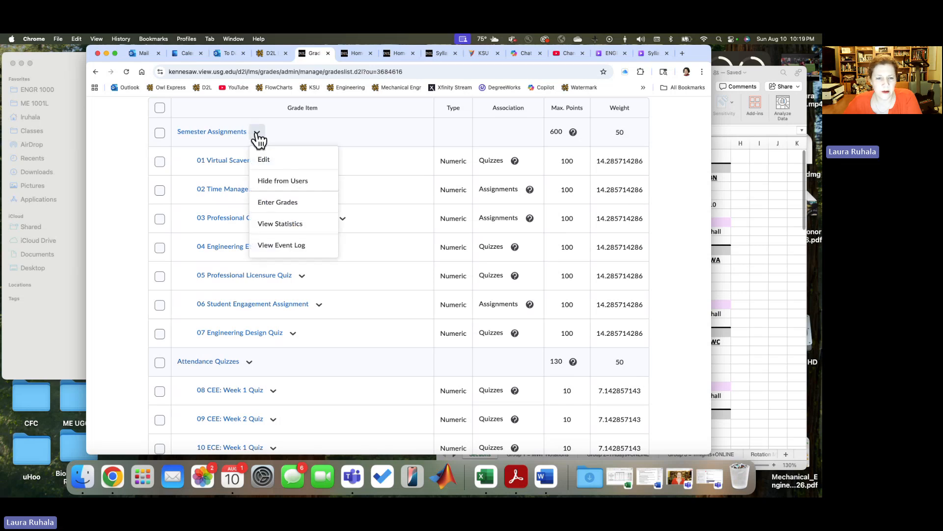
left_click(263, 160)
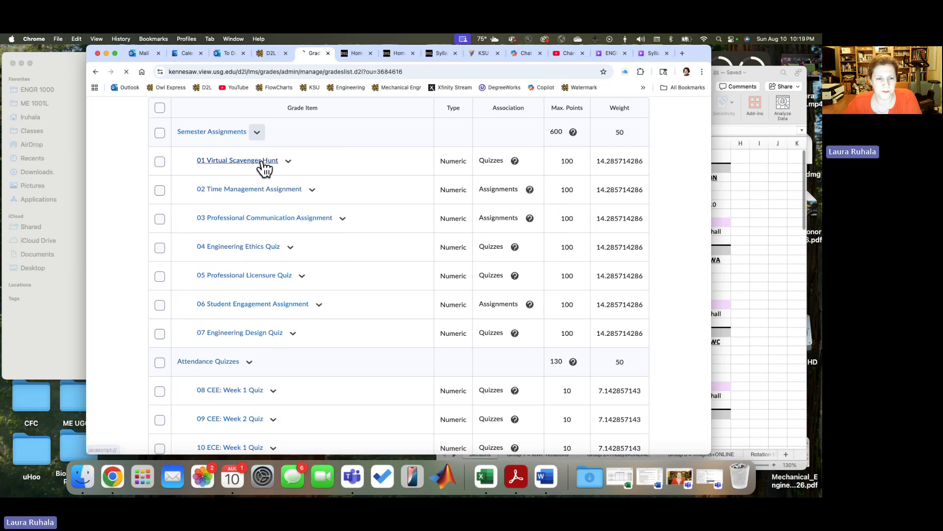
scroll(444, 264, "down", 6)
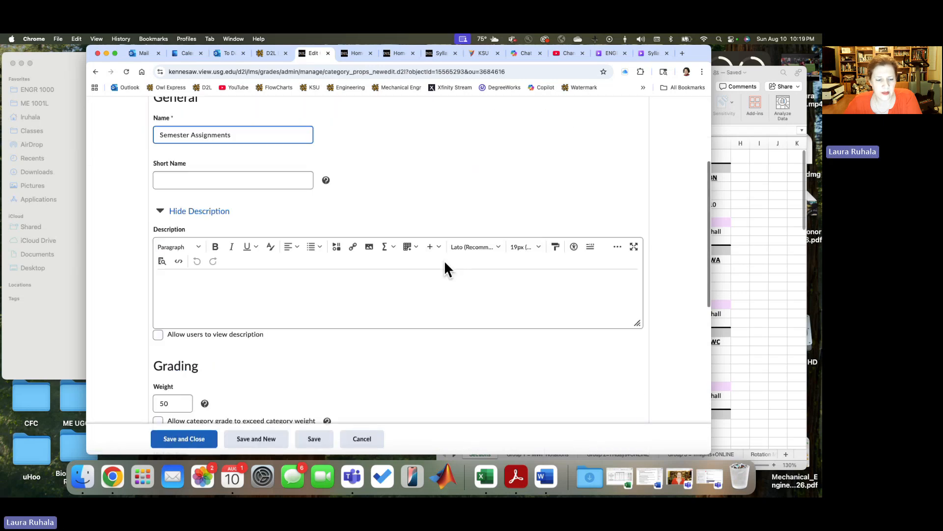
scroll(445, 270, "down", 5)
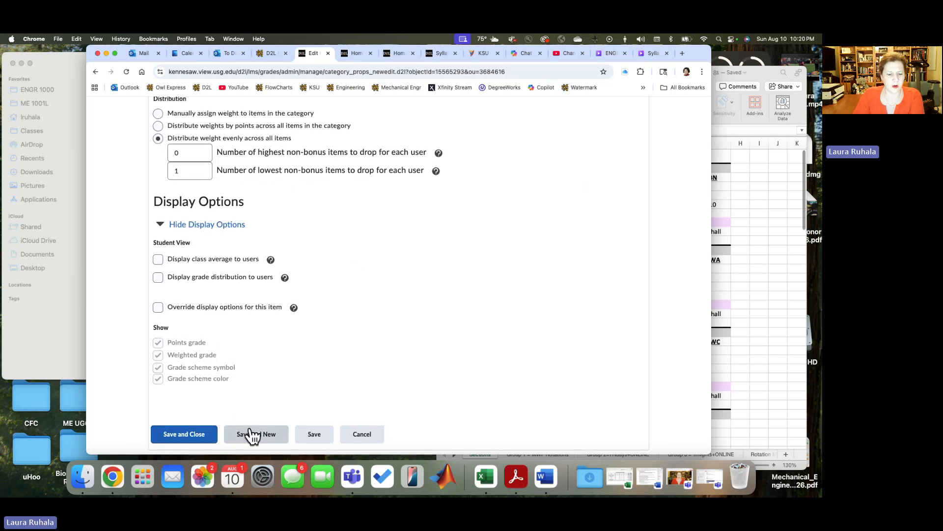
left_click(378, 437)
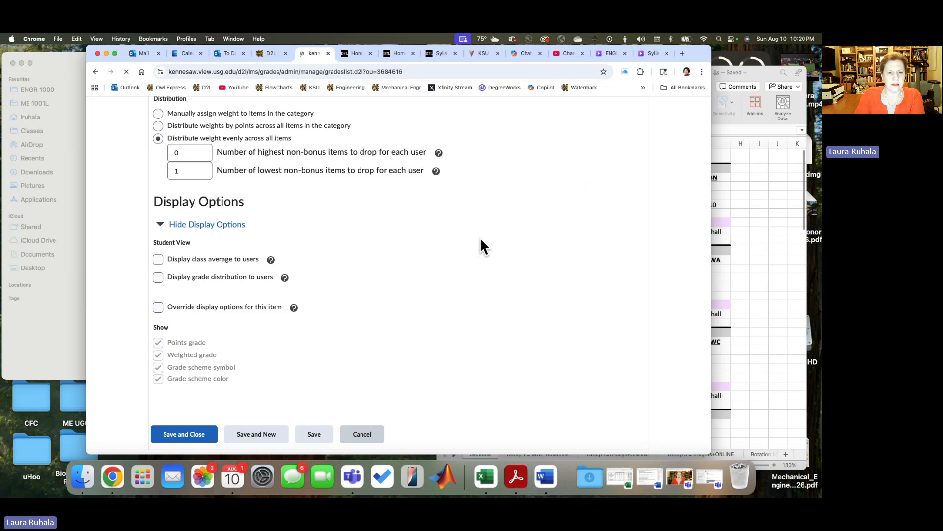
Step: Examine the Attendance Quizzes category's weight, even distribution and number of lowest items dropped, and leave the settings without saving
scroll(417, 246, "down", 10)
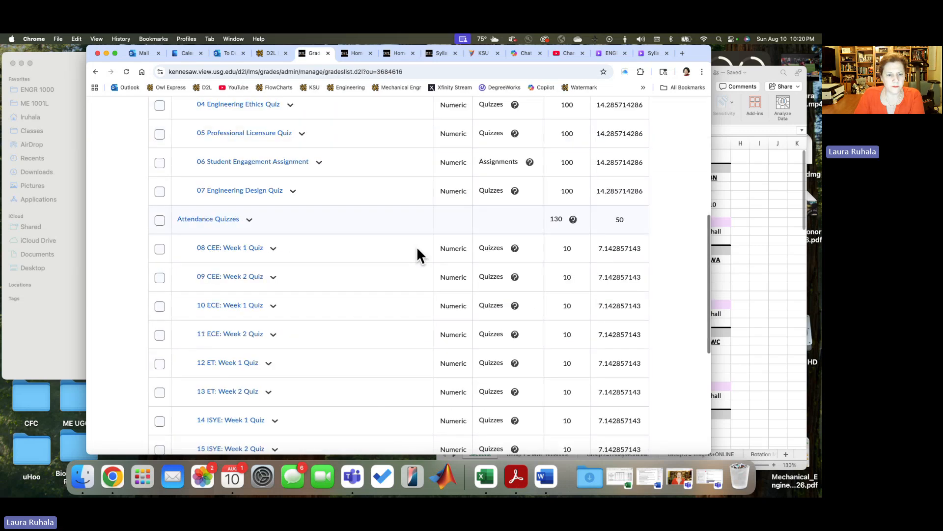
left_click(249, 168)
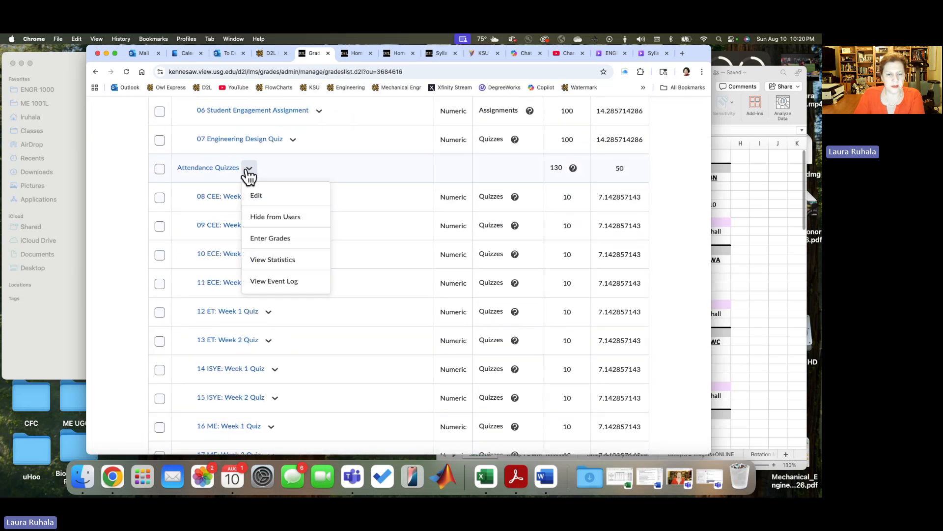
left_click(254, 195)
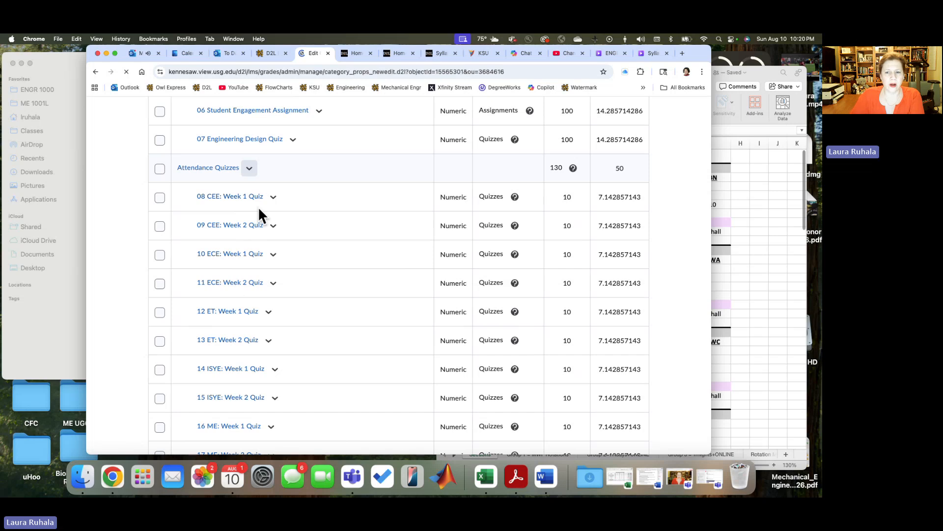
scroll(466, 320, "down", 15)
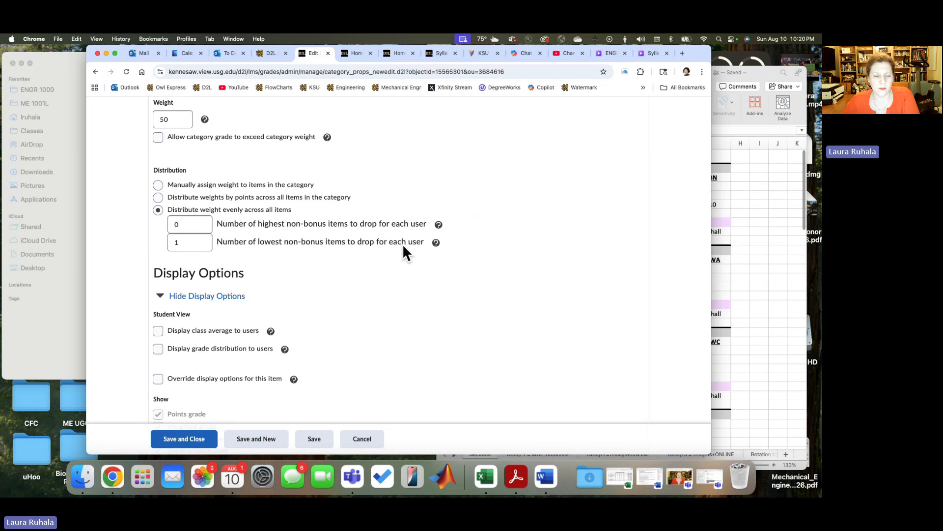
scroll(402, 278, "down", 3)
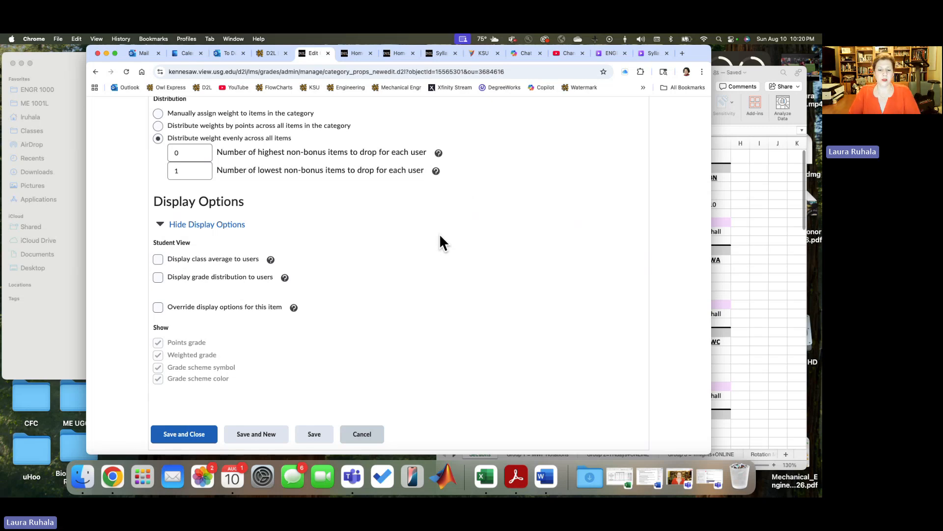
left_click(369, 432)
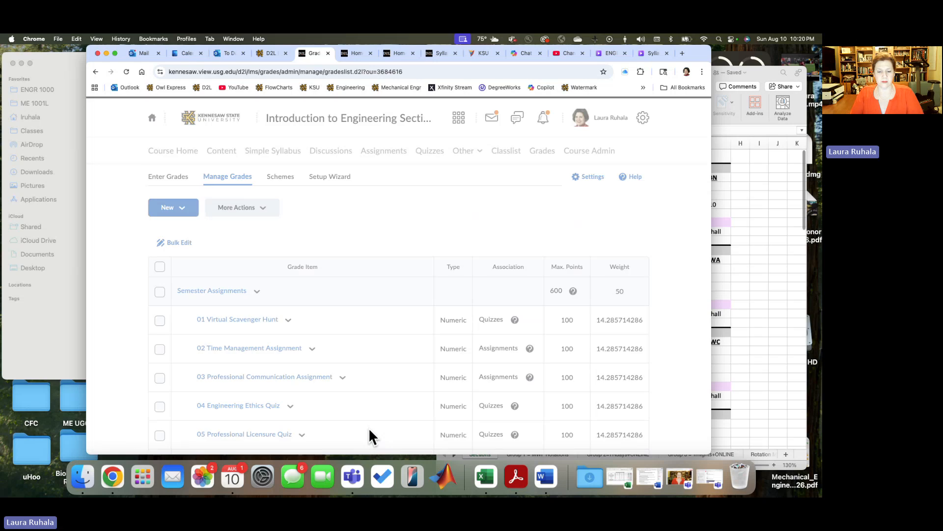